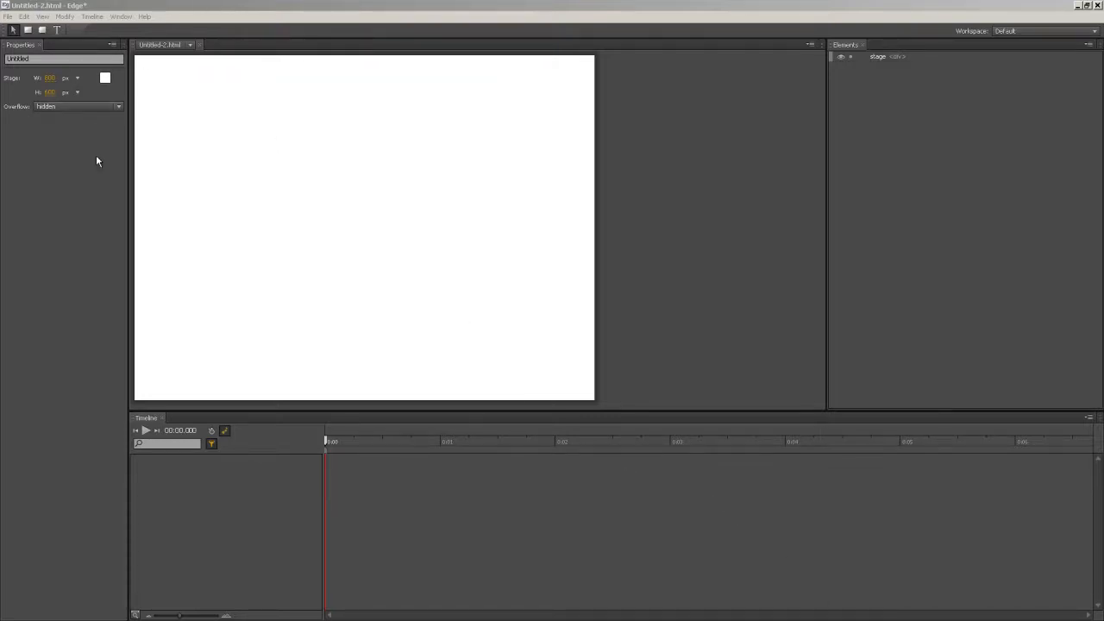
Step: Draw a long, very thin horizontal rectangle across the lower part of the stage to serve as a baseline
left_click(29, 31)
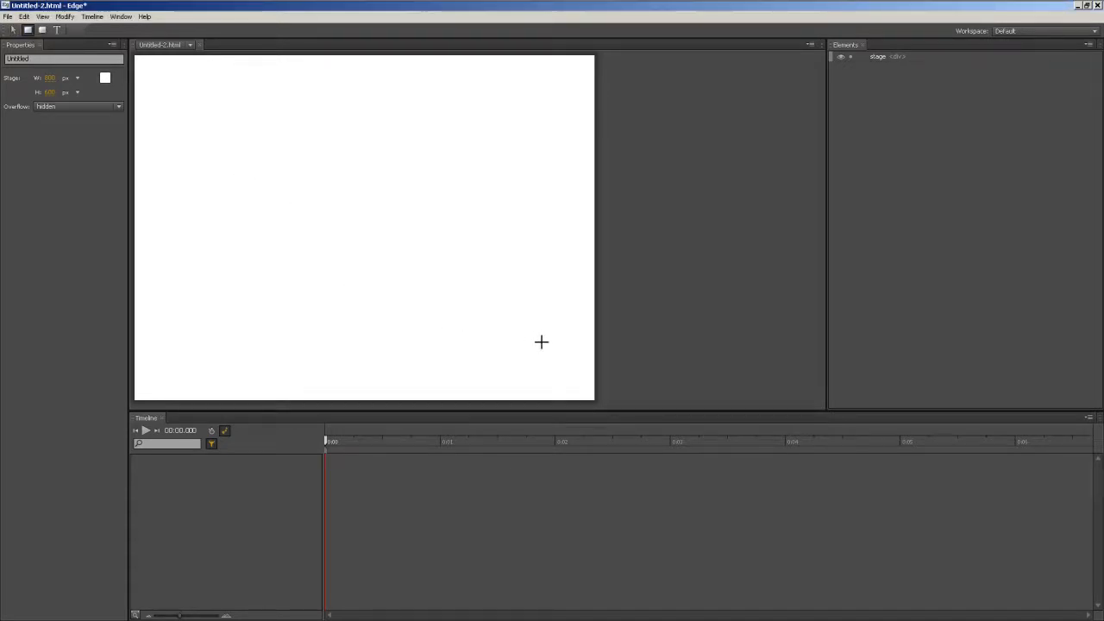
left_click_drag(548, 345, 167, 346)
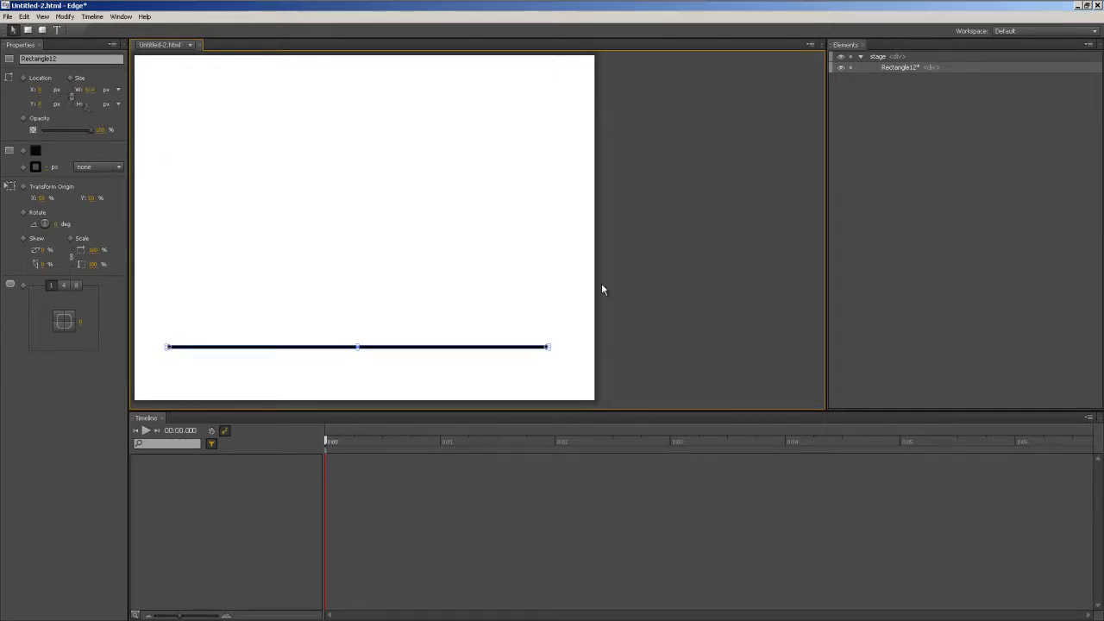
left_click(515, 288)
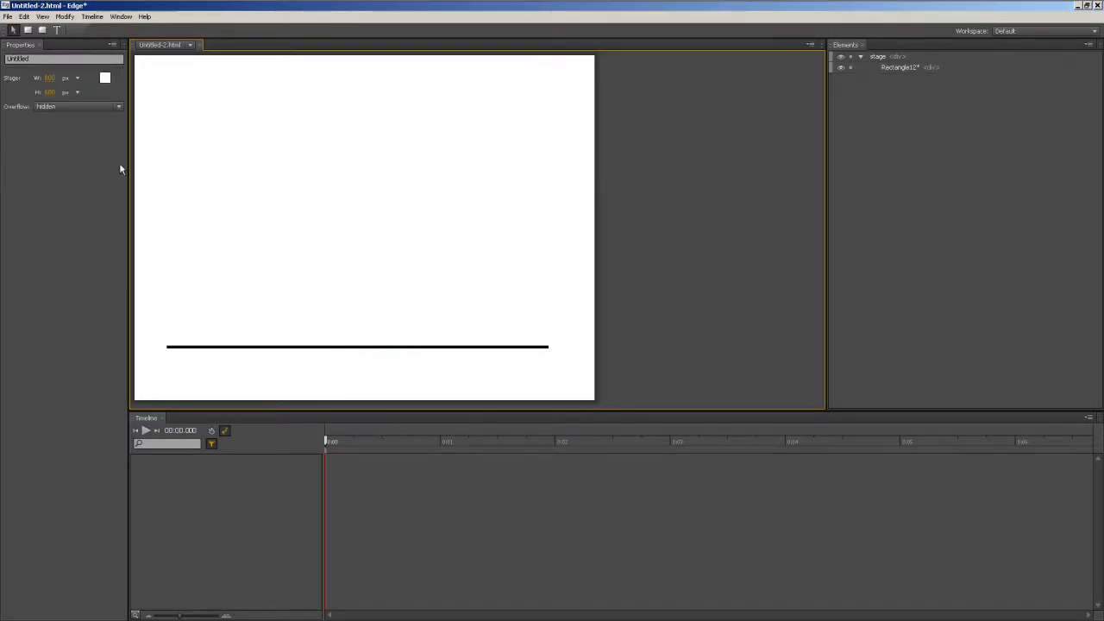
Step: Draw a thin vertical rectangle from the upper middle of the stage down to the middle of the horizontal line
left_click(28, 29)
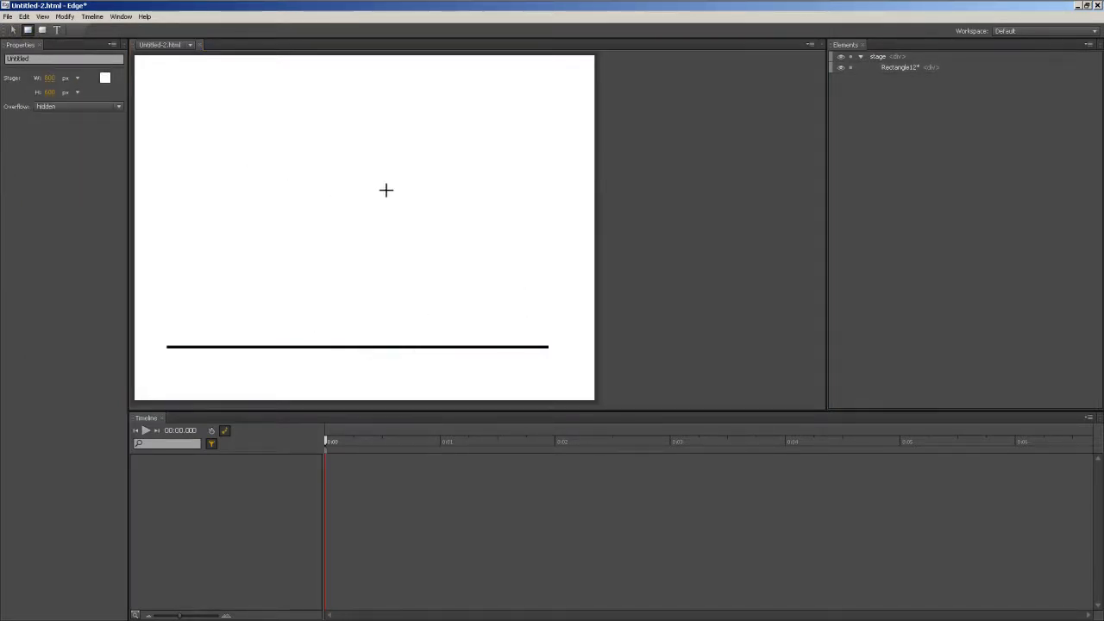
left_click_drag(356, 150, 358, 345)
key("v")
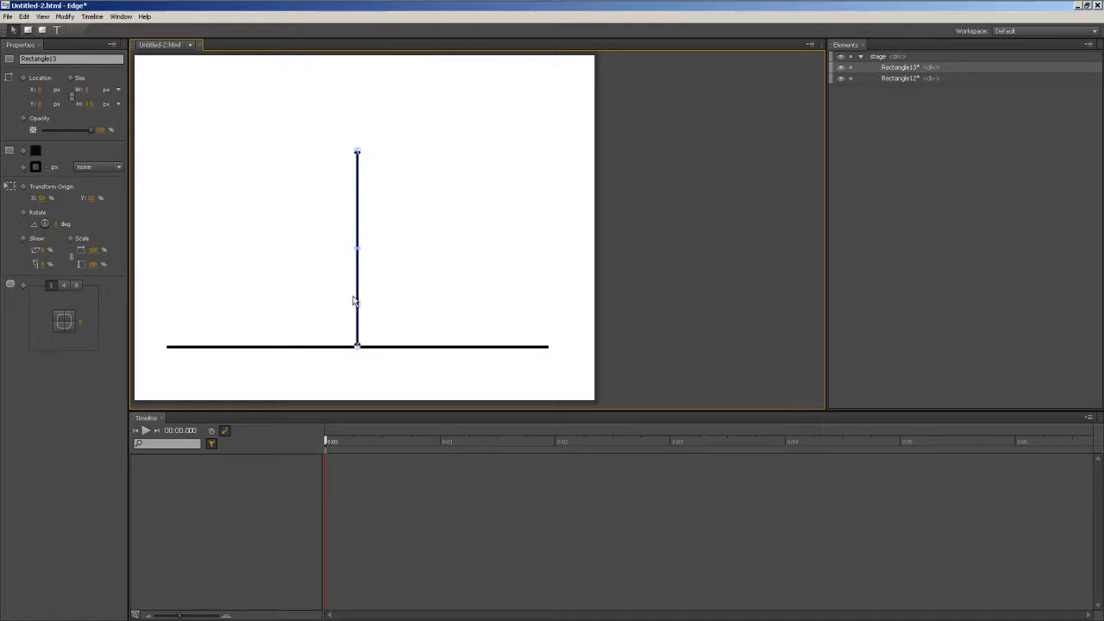
left_click(399, 274)
Step: Compare the centre points of both lines and align the vertical line with the horizontal line's midpoint
left_click(390, 347)
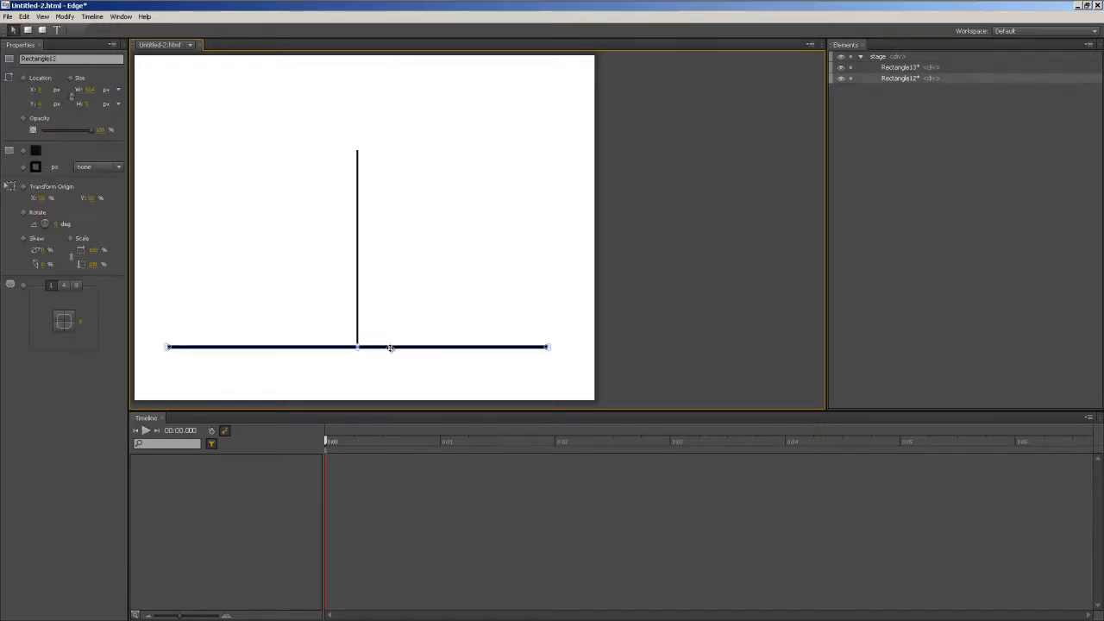
left_click(358, 262)
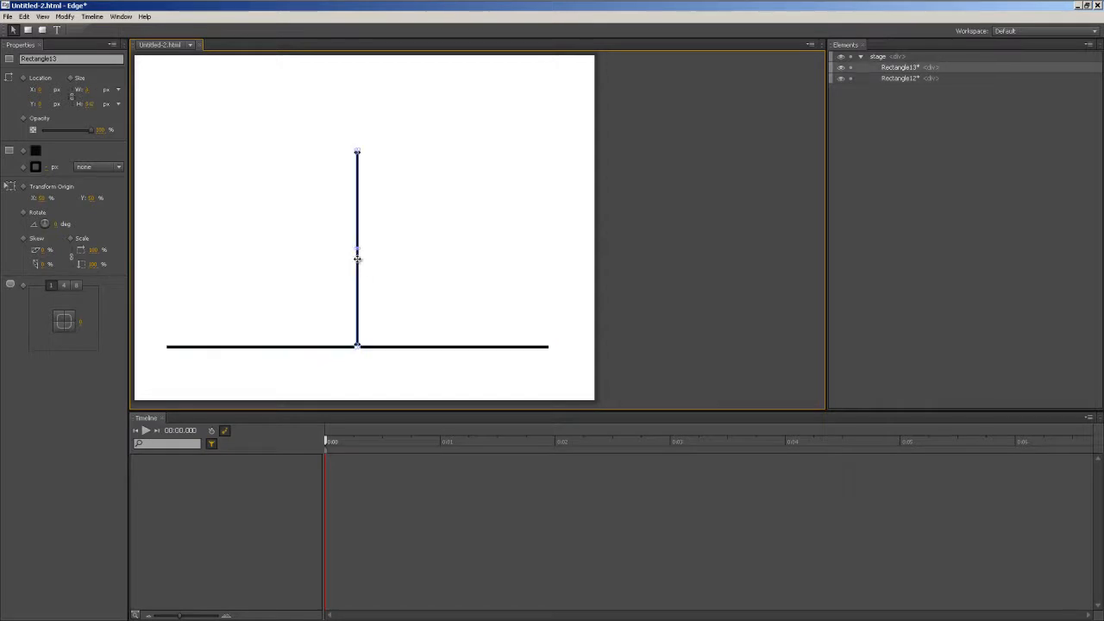
left_click(435, 364)
left_click(427, 346)
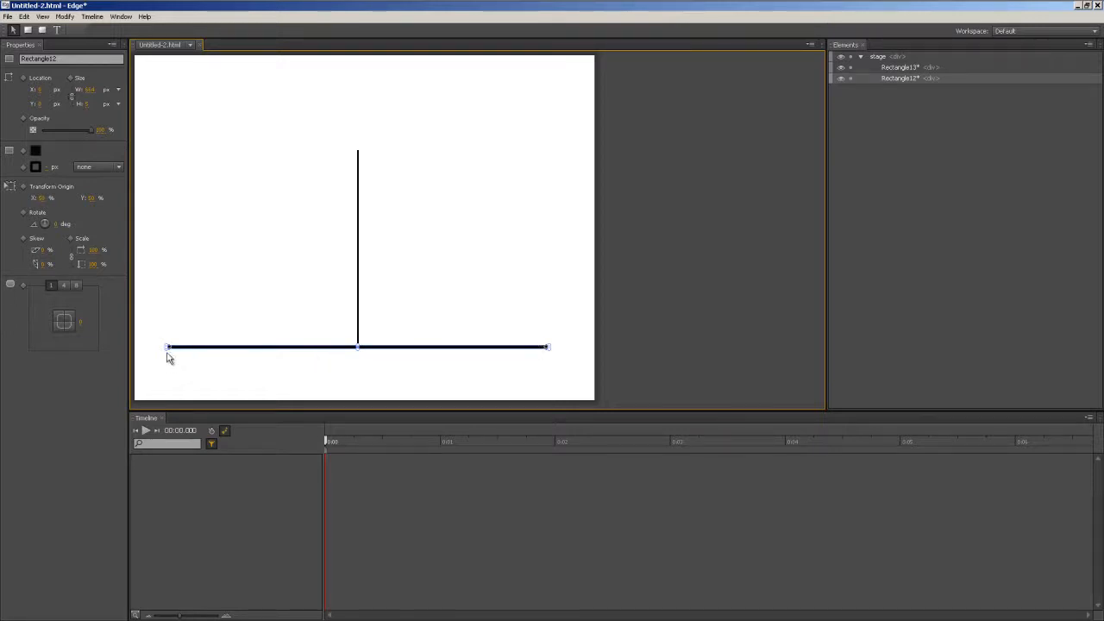
left_click(441, 232)
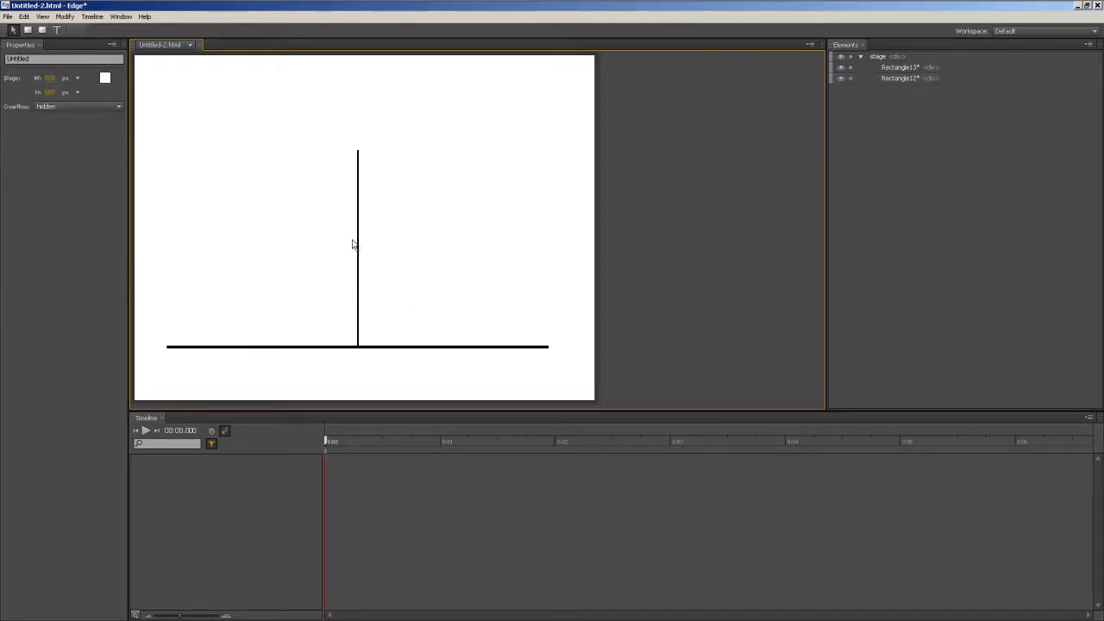
Step: Rename the horizontal line as BaselineGuide
left_click(465, 346)
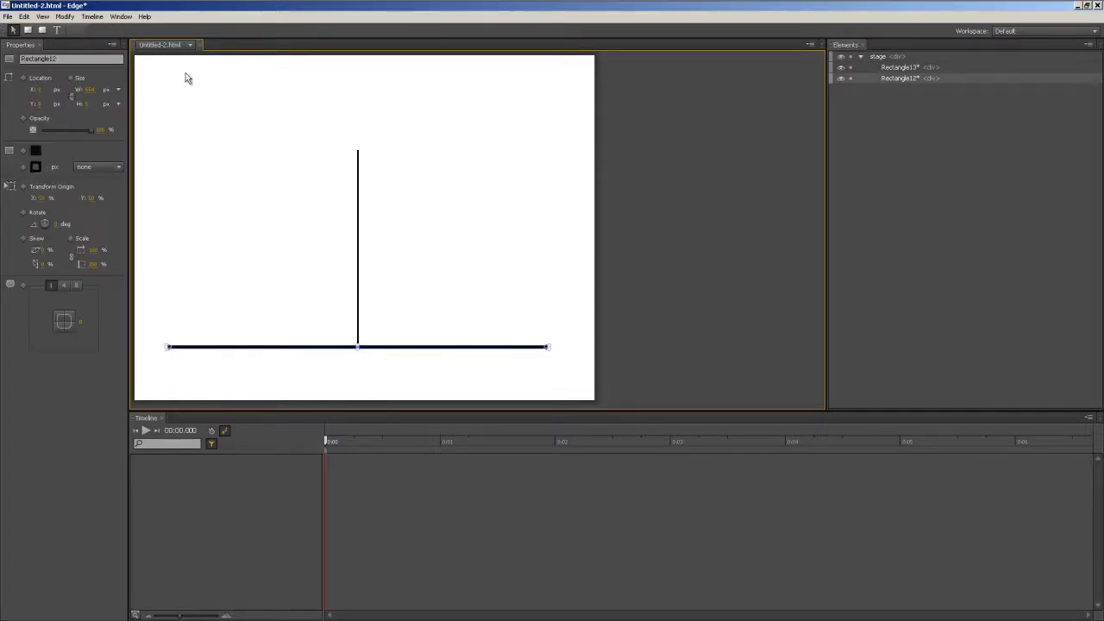
double_click(97, 56)
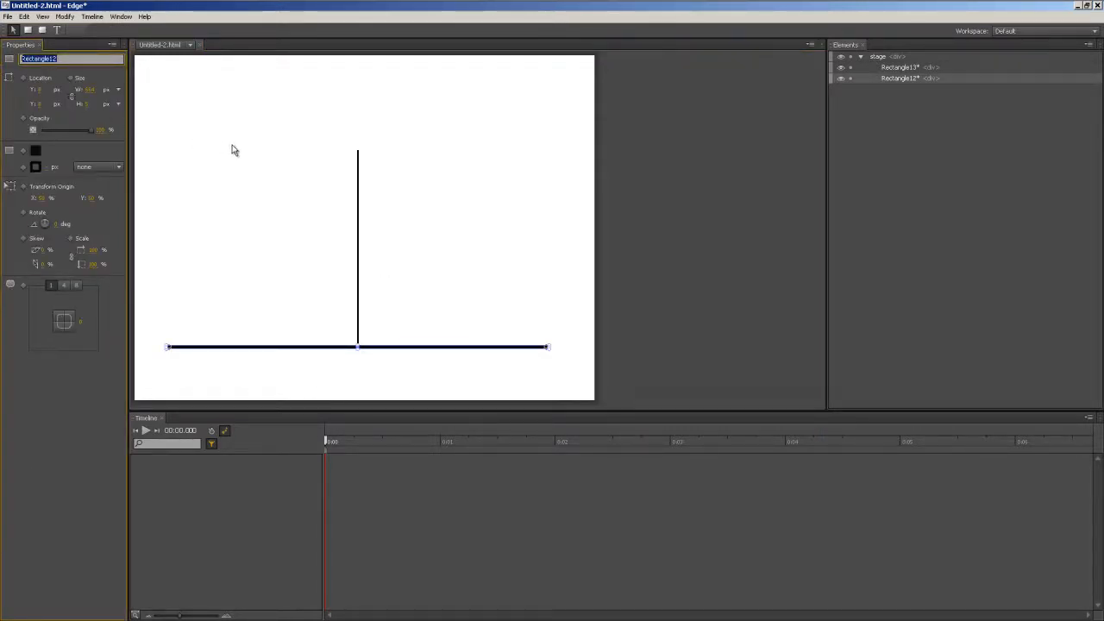
type("BaselineGuide")
left_click(852, 96)
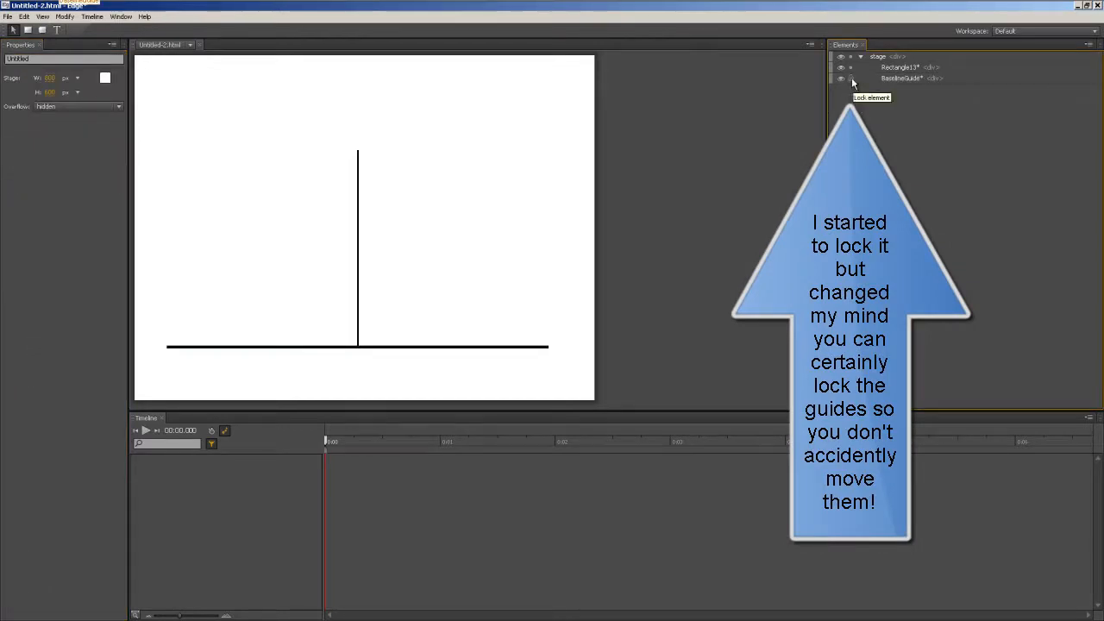
Step: Rename the vertical line as VerticalGuide
left_click(357, 213)
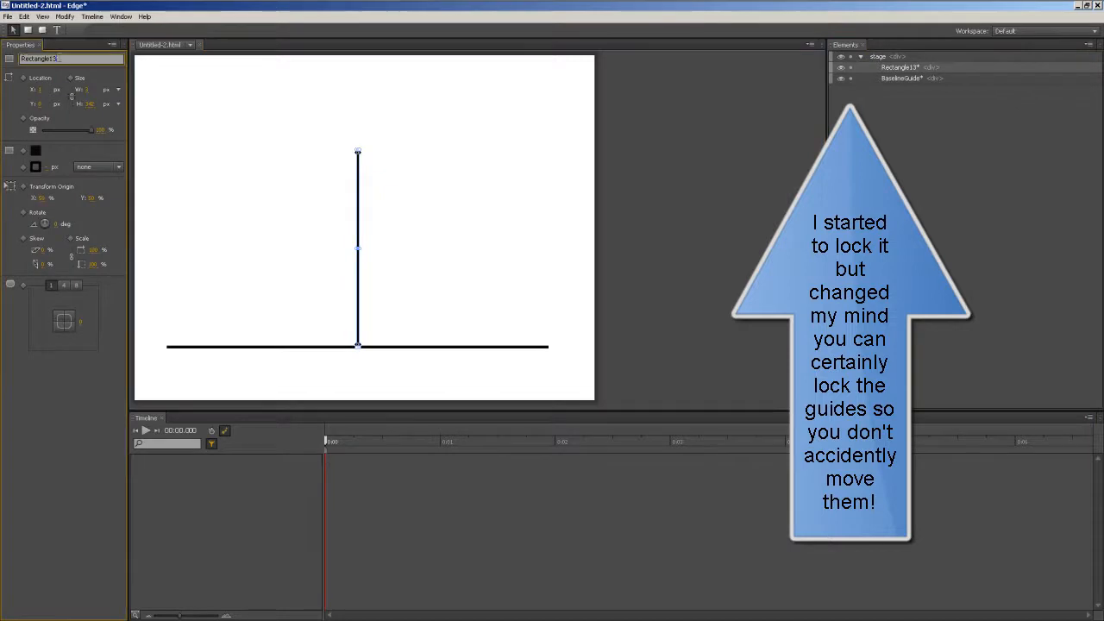
double_click(44, 58)
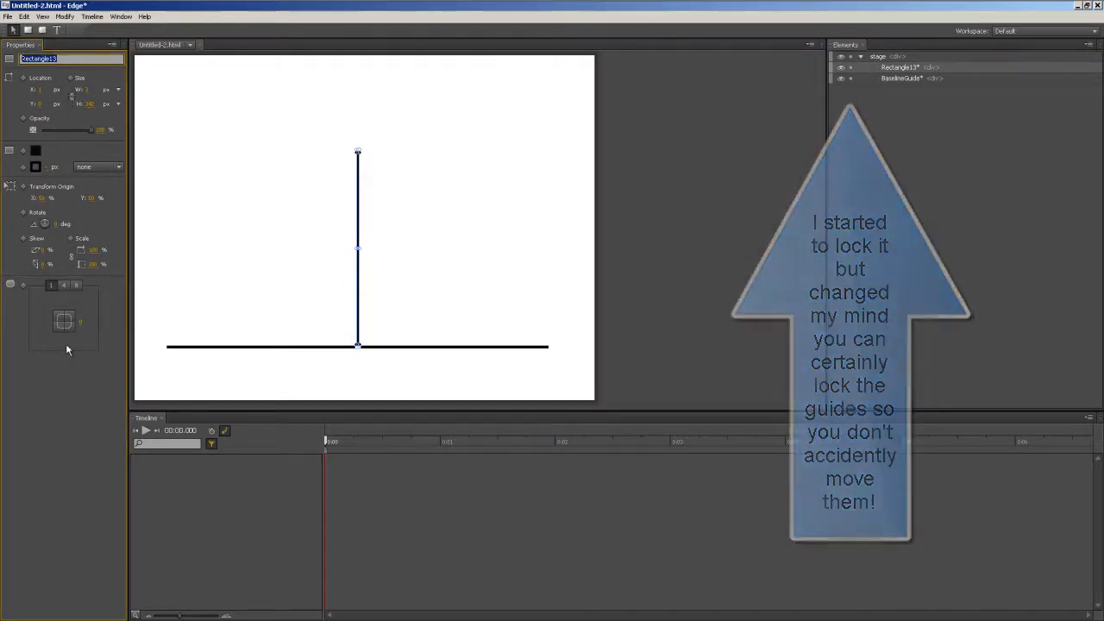
type("Vertica")
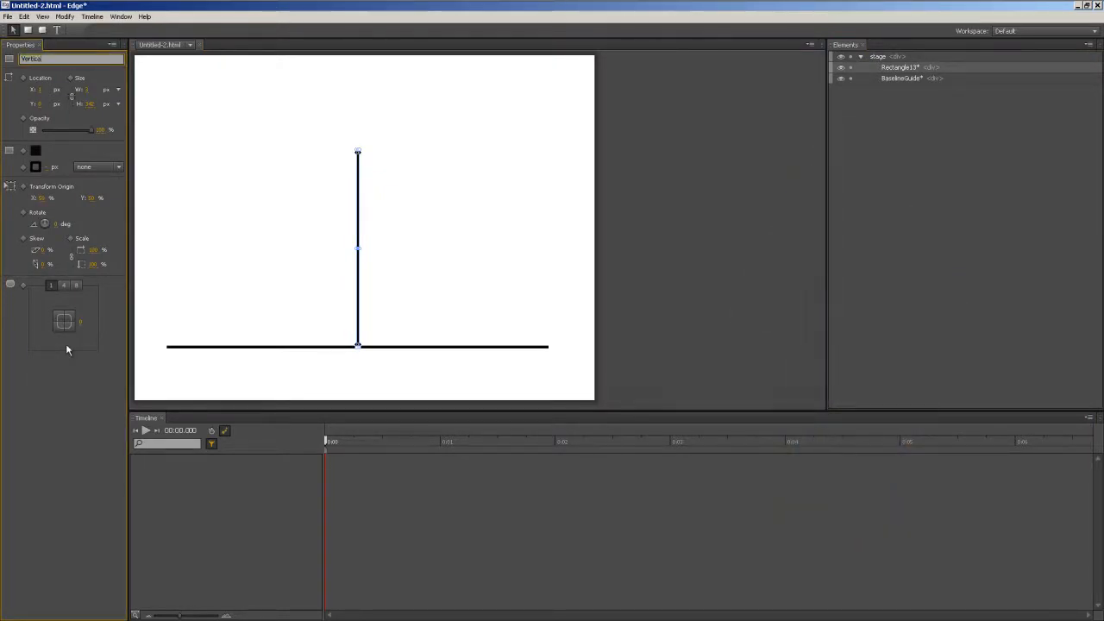
type("lGuide")
left_click(496, 202)
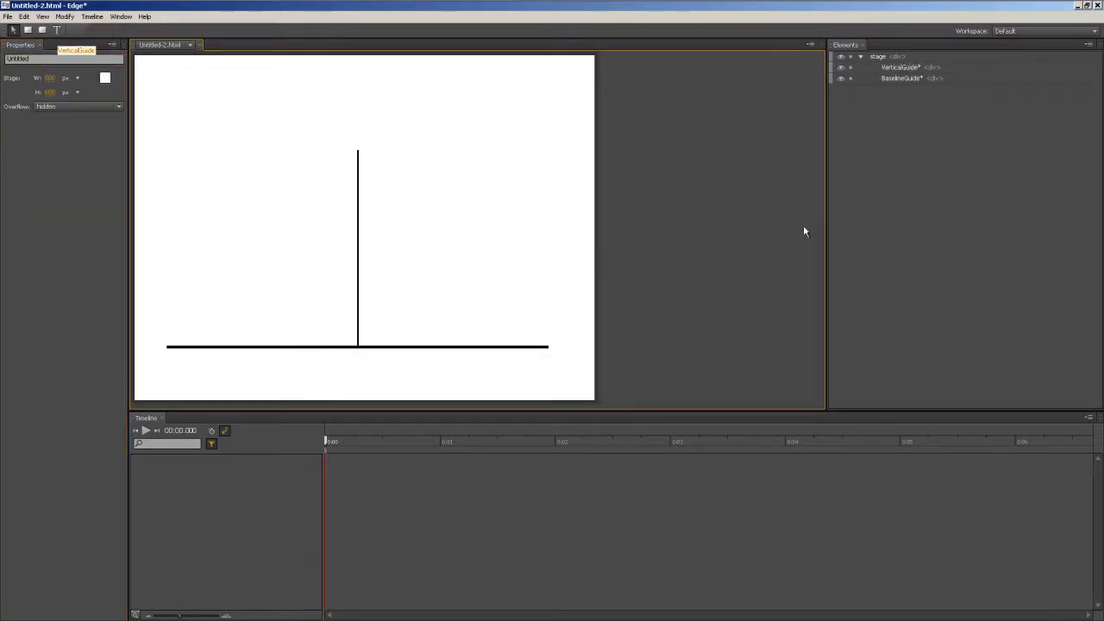
Step: Draw a short thin horizontal rectangle centred across the upper end of the vertical guide
left_click(28, 30)
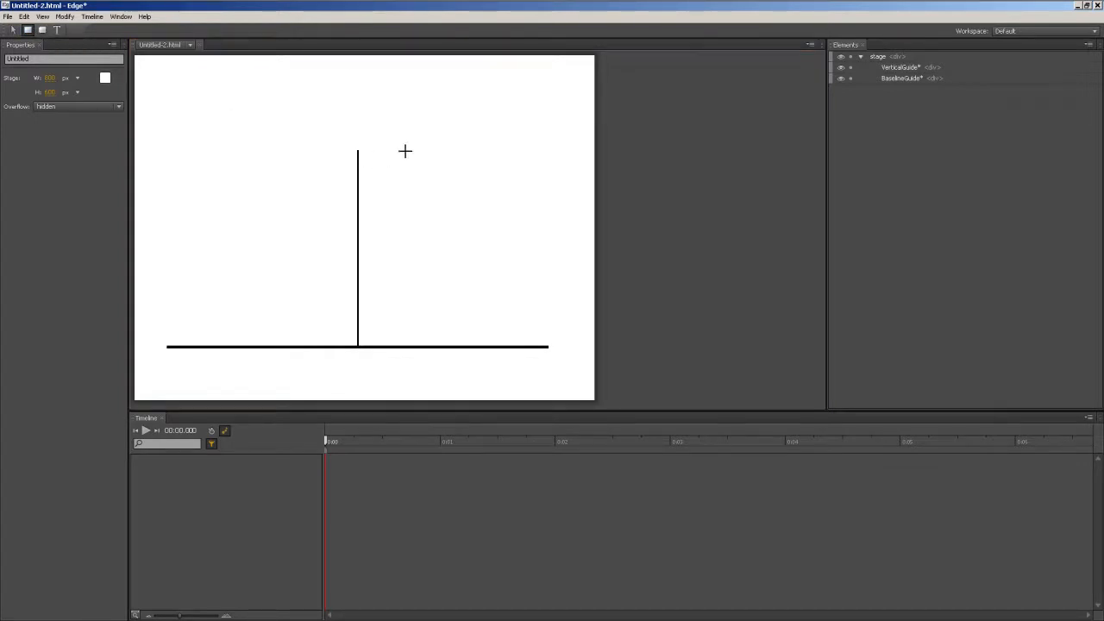
left_click_drag(409, 149, 306, 149)
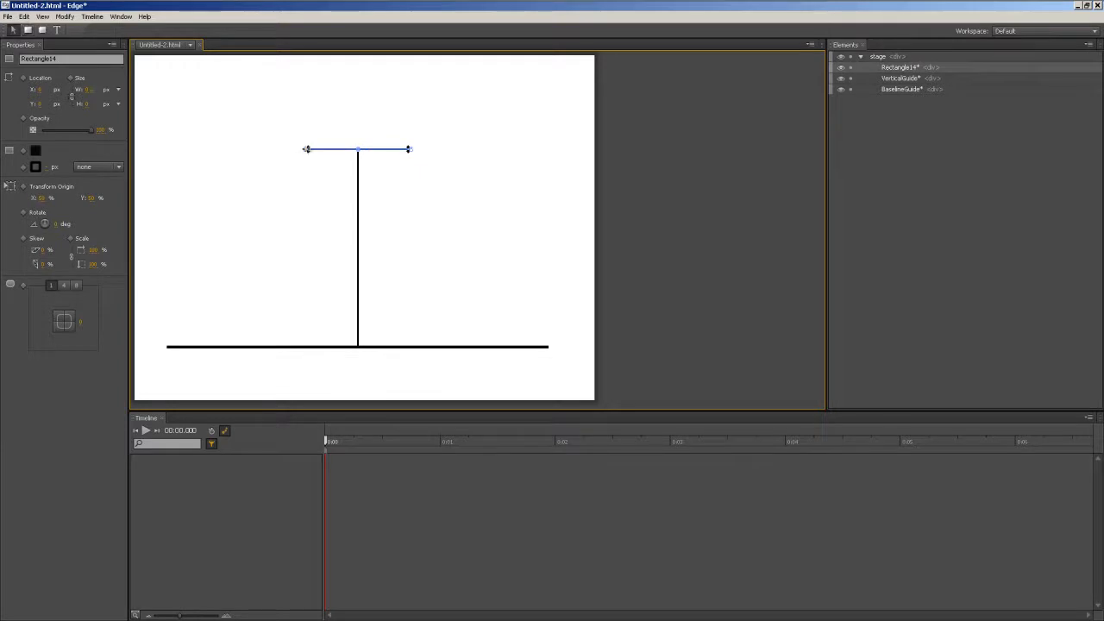
left_click(308, 123)
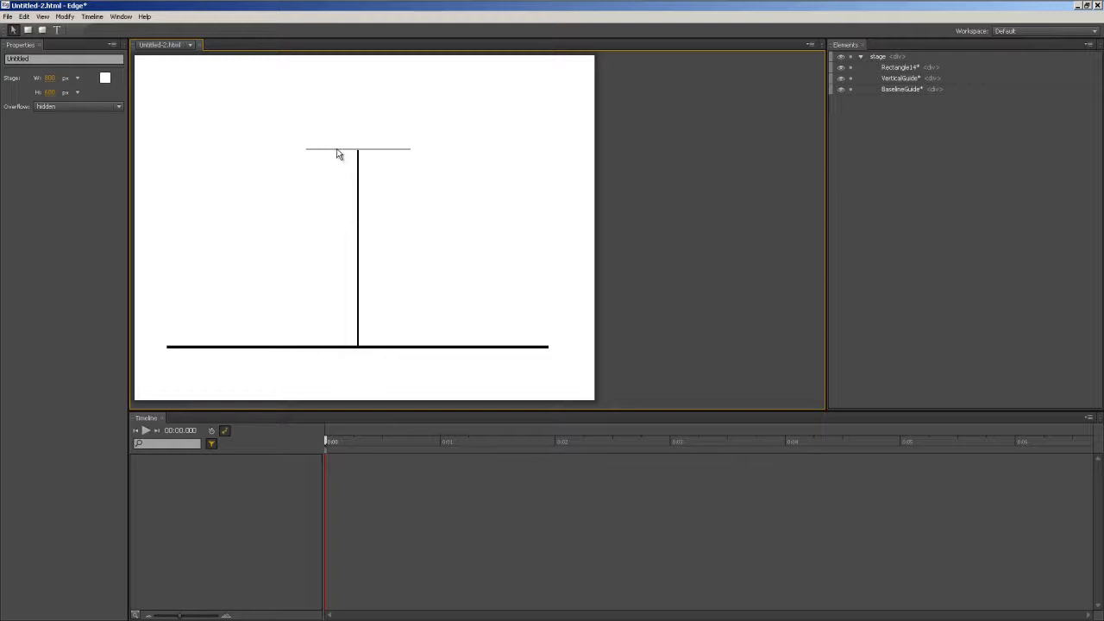
Step: Nudge the short horizontal line down slightly so it meets the upper end of the vertical guide
left_click(336, 149)
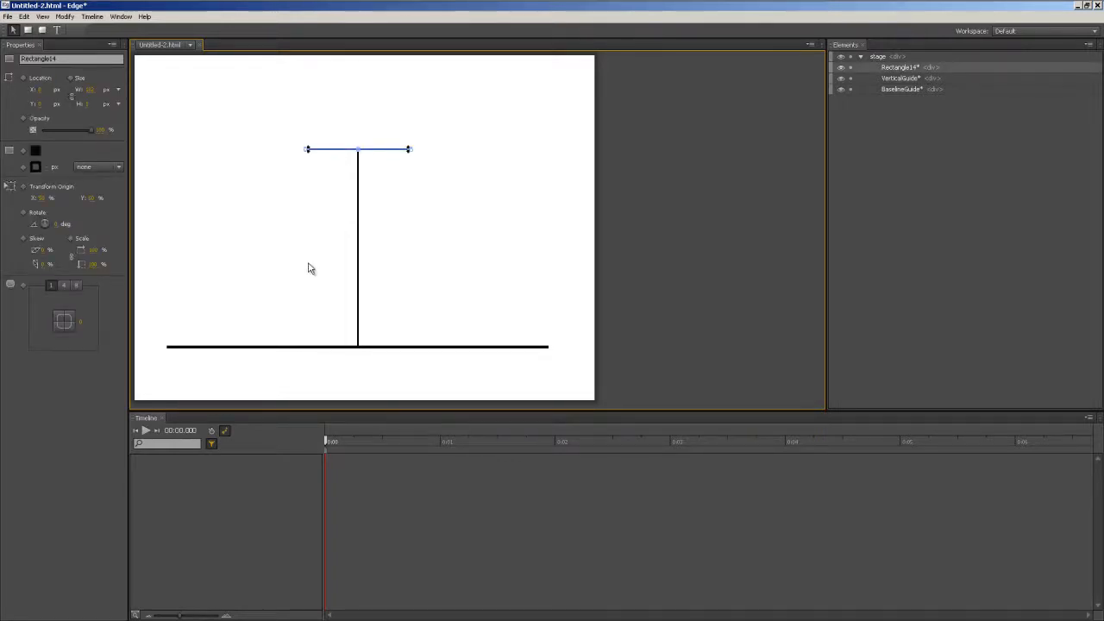
key("Down")
key("Down")
key("Down")
left_click(385, 178)
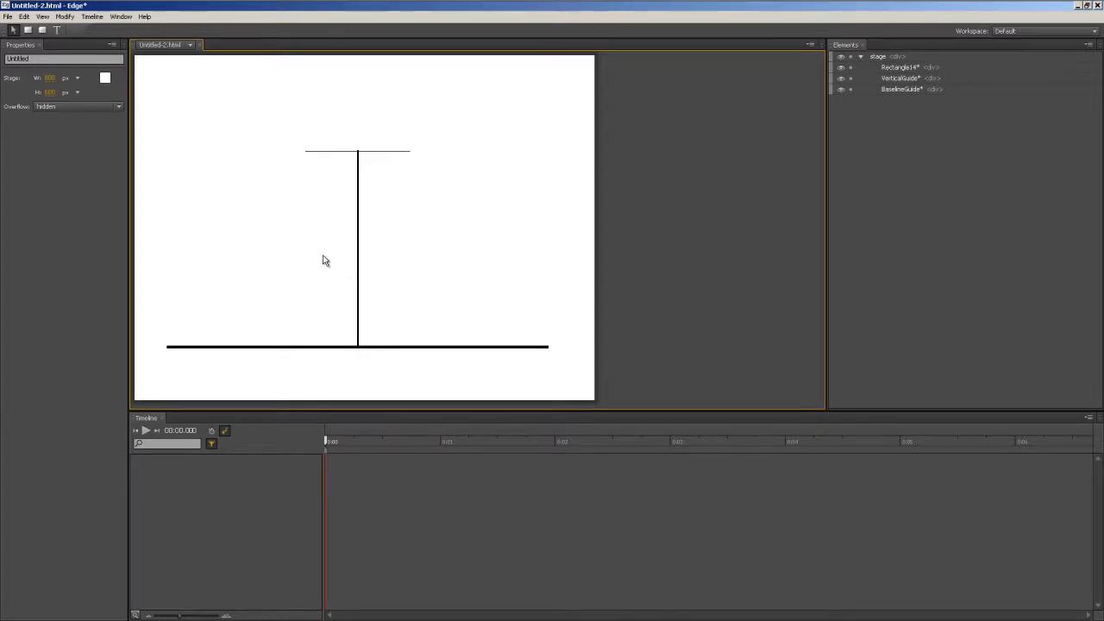
Step: Import the letter images finalE.png, adobeG.png, AdobeD.png and adobeE.png onto the stage
left_click(6, 16)
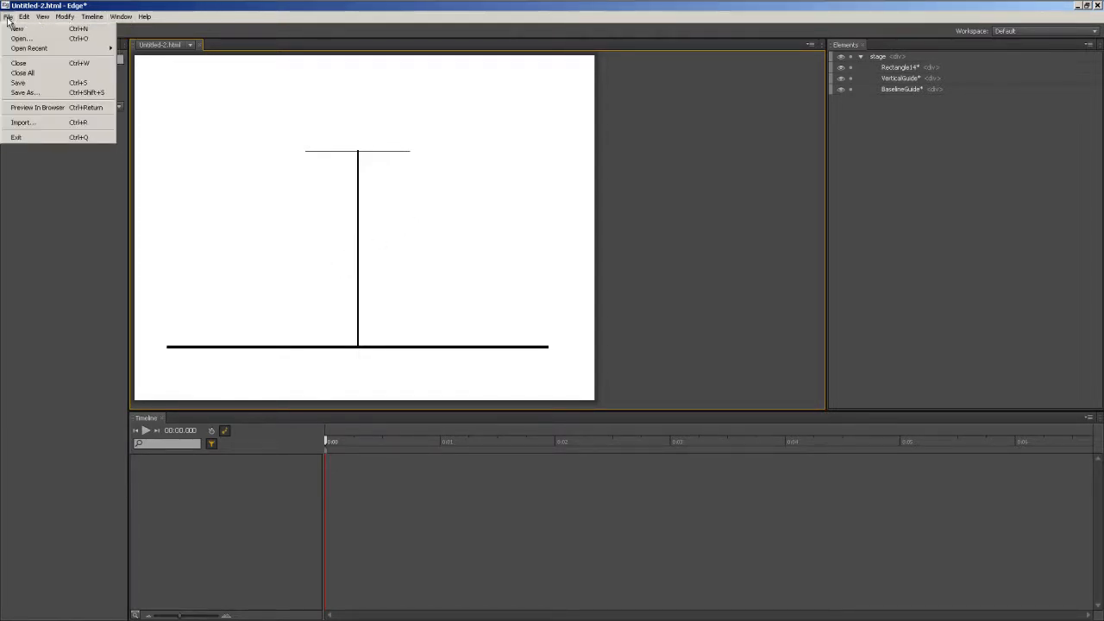
left_click(21, 123)
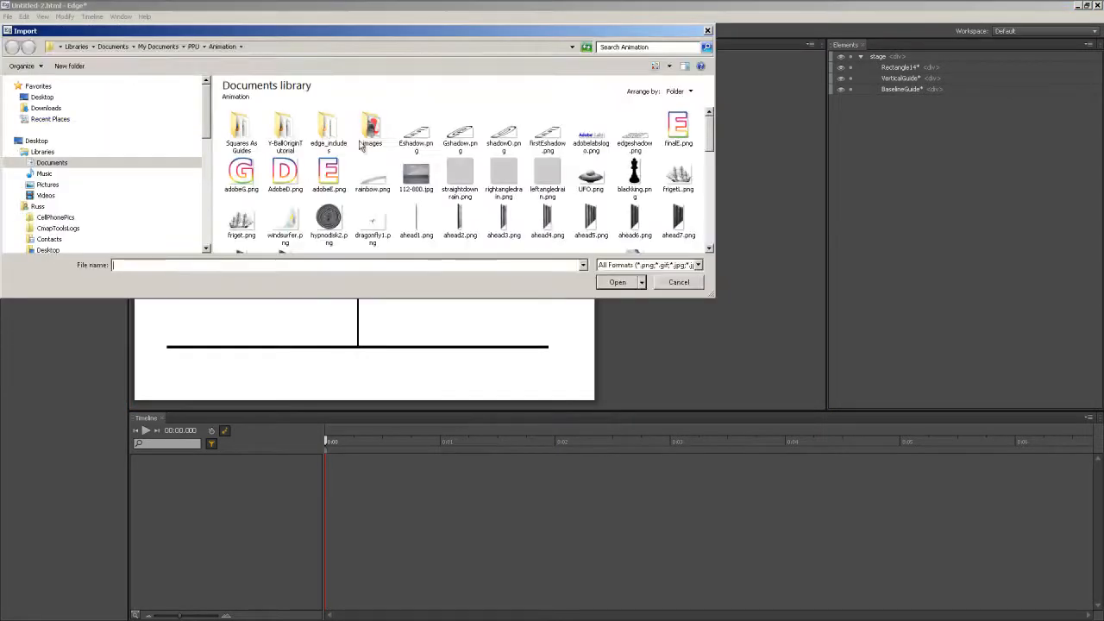
left_click(681, 129)
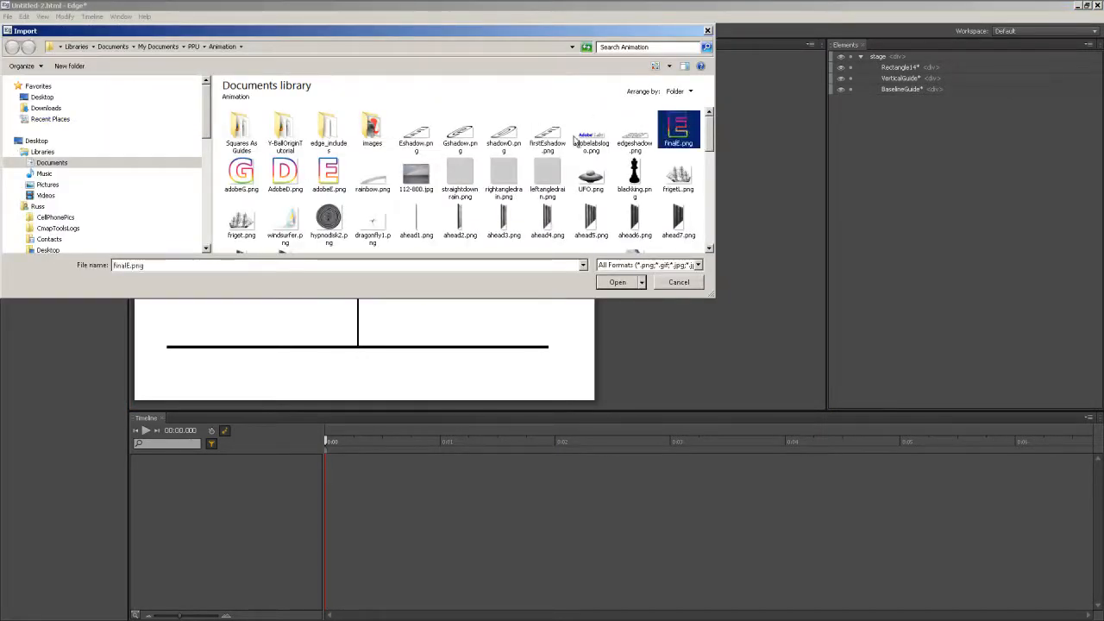
left_click(242, 171, "ctrl")
left_click(283, 174, "ctrl")
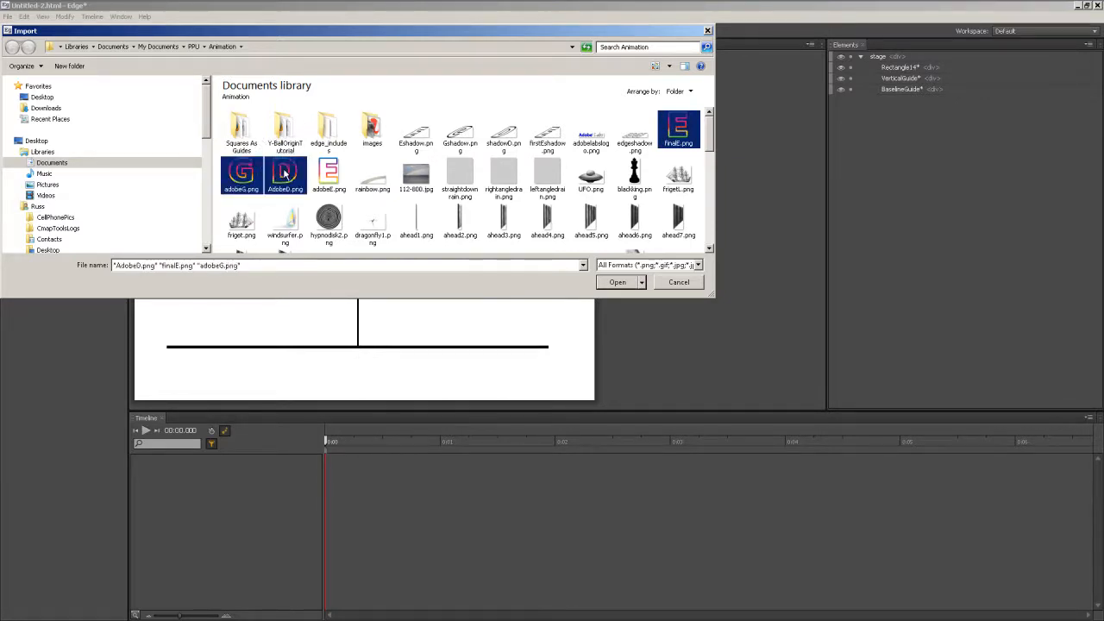
left_click(327, 172, "ctrl")
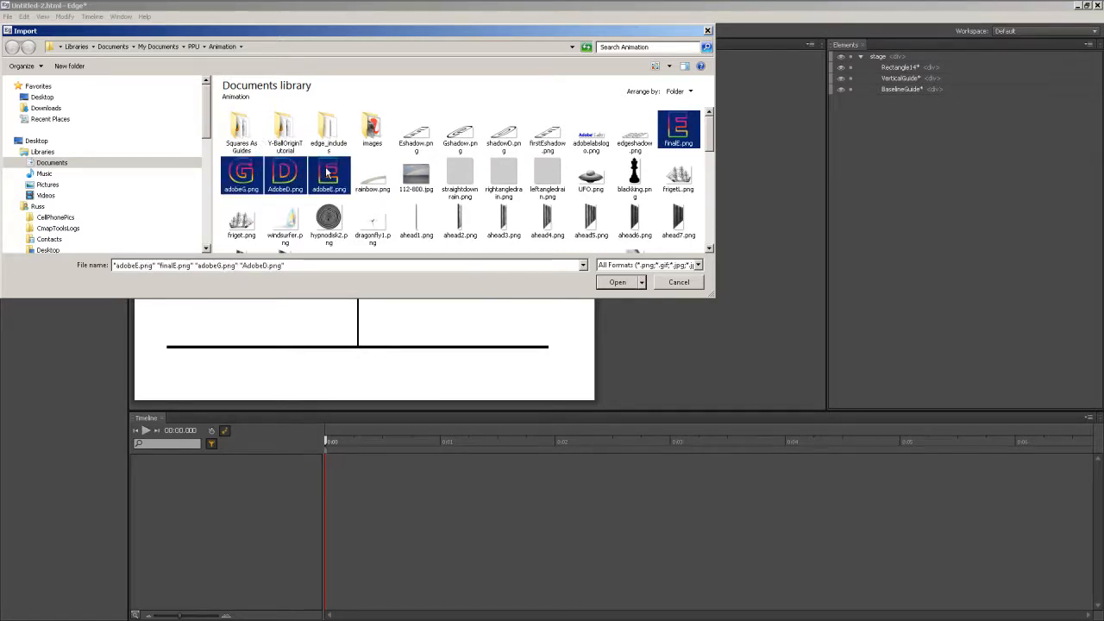
left_click(616, 282)
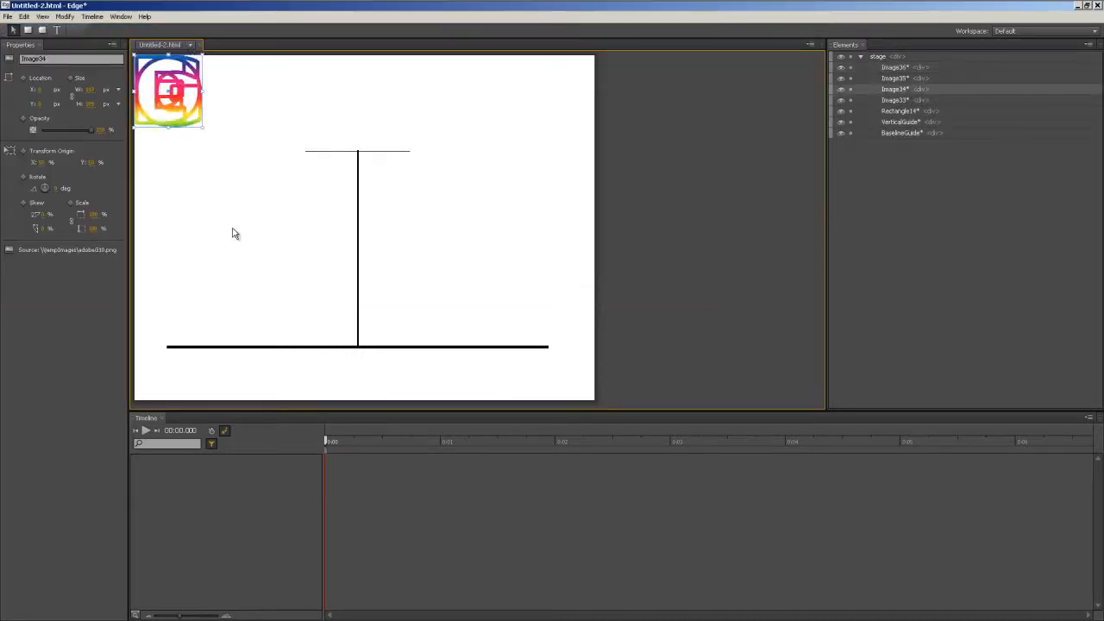
Step: Arrange the letters on the baseline to spell EDGE, with E and D before the vertical guide and G and the final E after it
left_click_drag(169, 109, 411, 325)
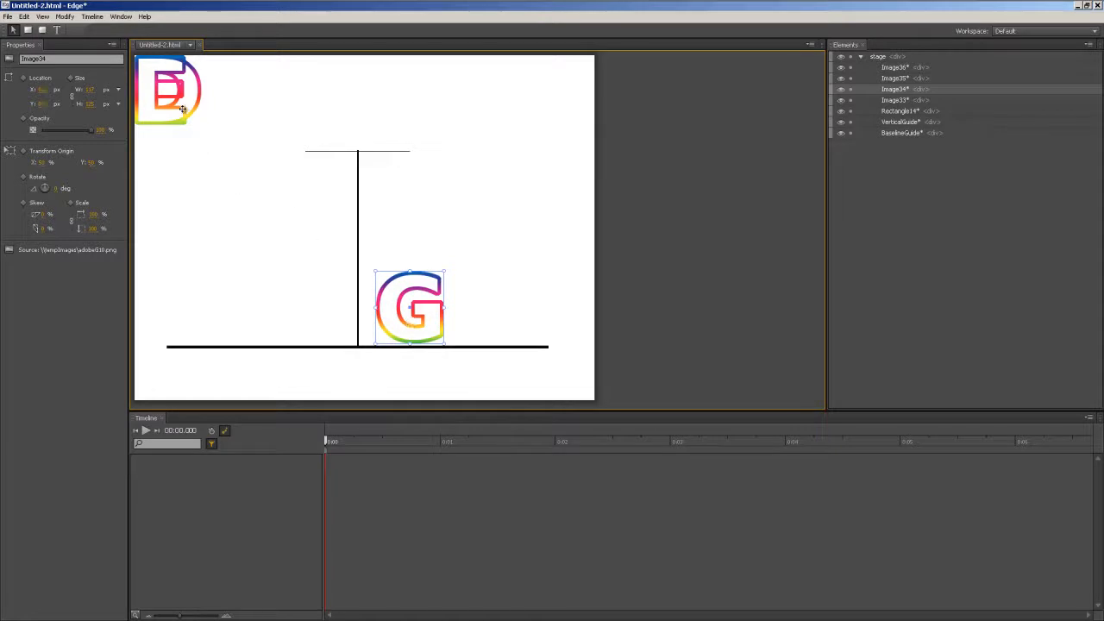
left_click_drag(184, 109, 255, 326)
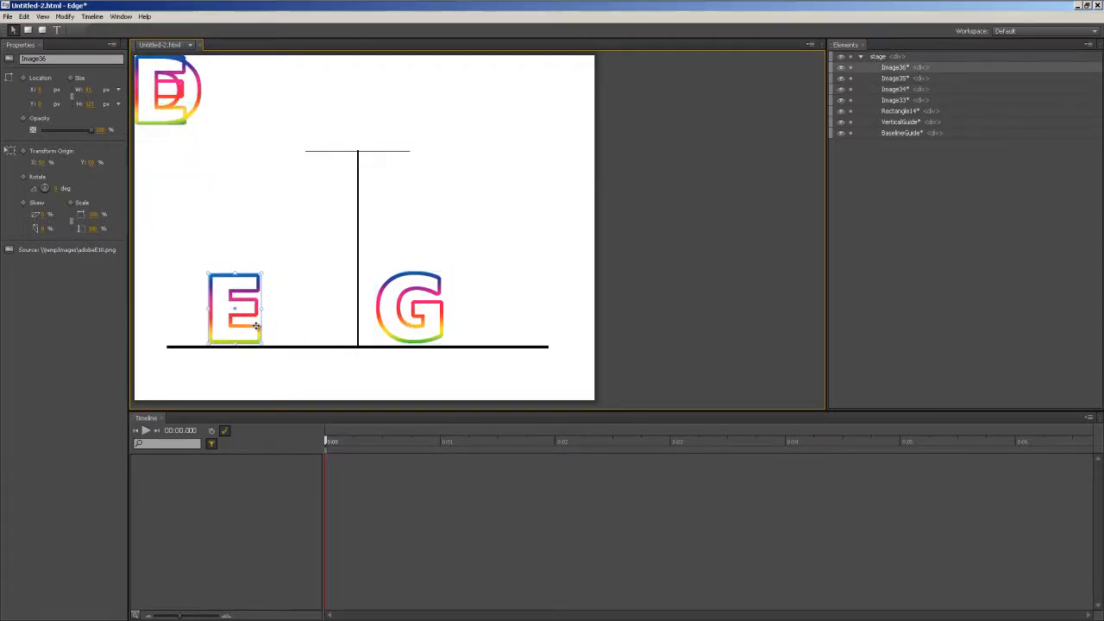
left_click_drag(168, 106, 302, 323)
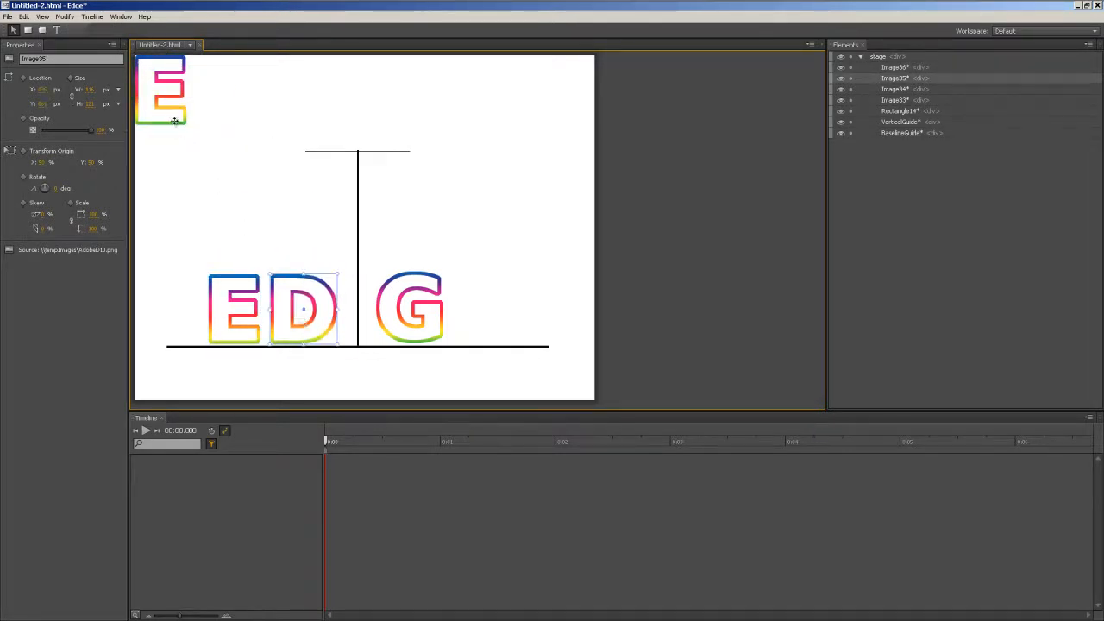
left_click_drag(181, 122, 500, 341)
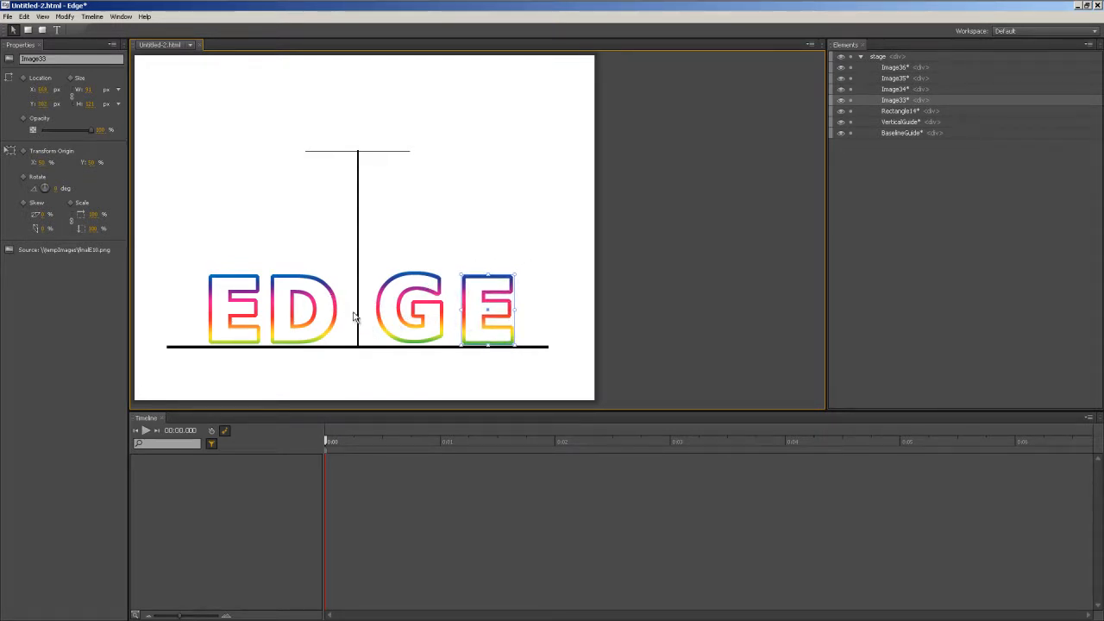
Step: Move the G closer to the vertical guide and nudge it down onto the baseline
left_click_drag(395, 315, 386, 315)
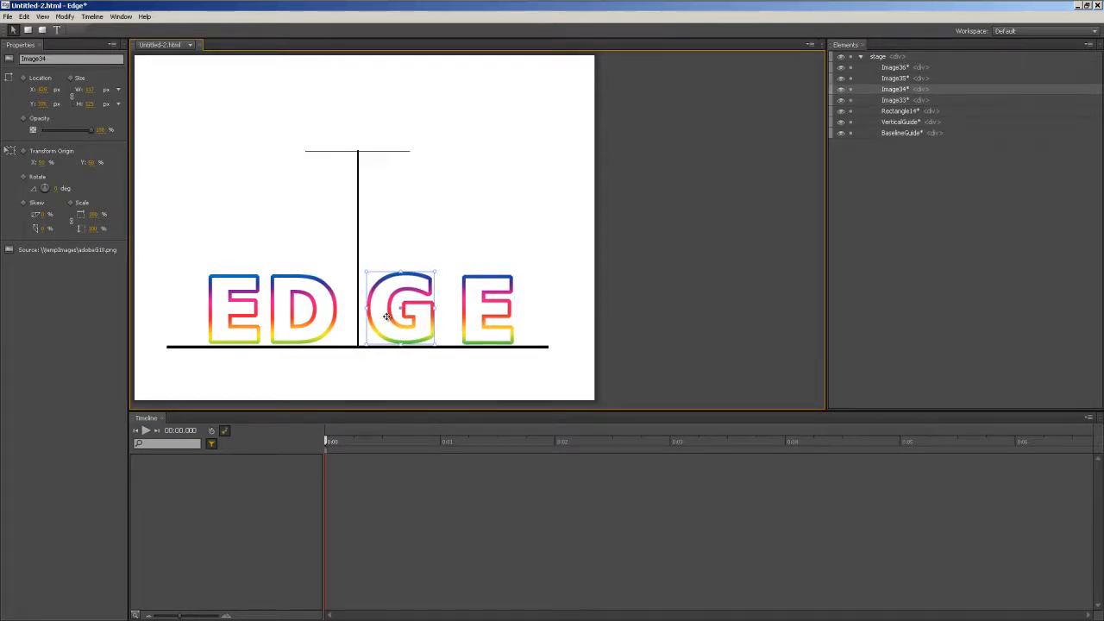
key("Down")
key("Down")
key("Down")
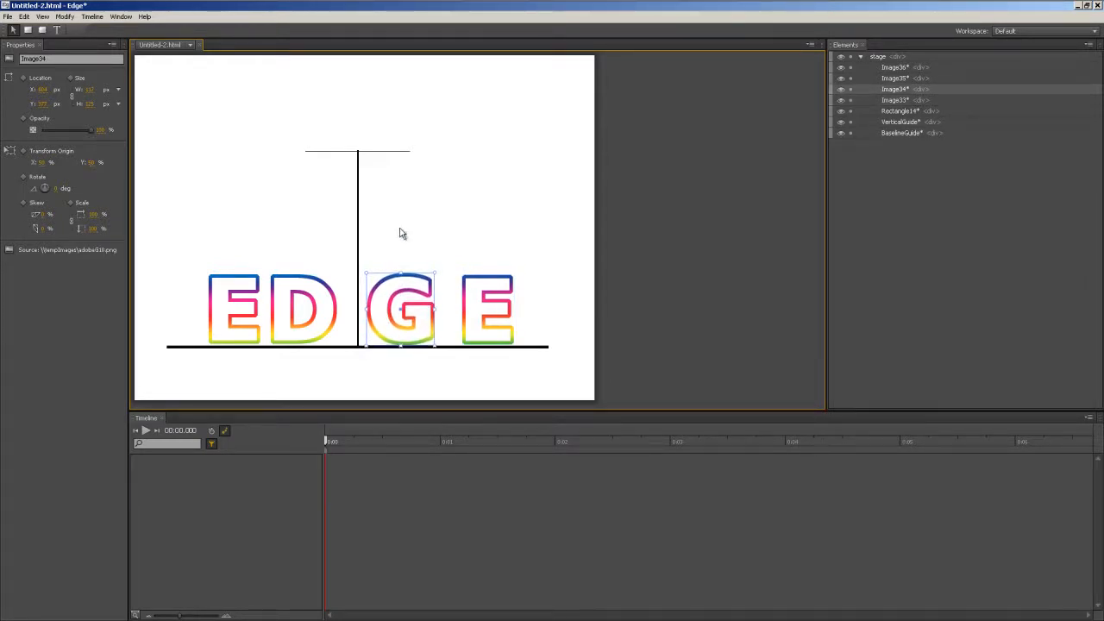
left_click(434, 368)
Step: Nudge the D right in small increments to bring it closer to the vertical guide
left_click(318, 319)
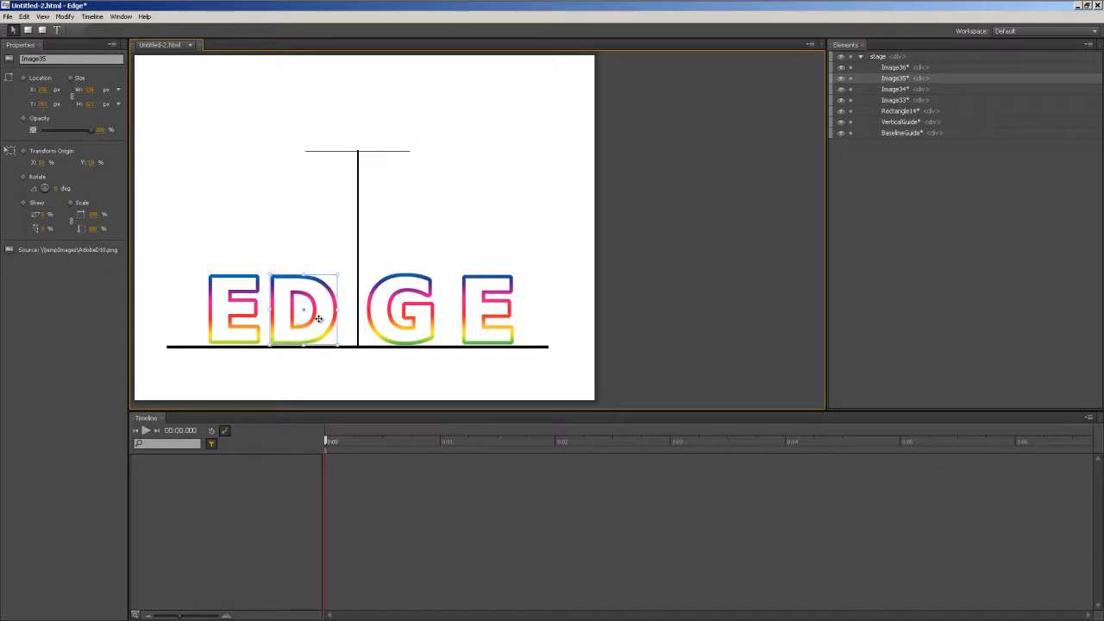
key("Right")
key("Right")
key("Right")
key("Right")
key("Right")
key("Right")
key("Right")
key("Right")
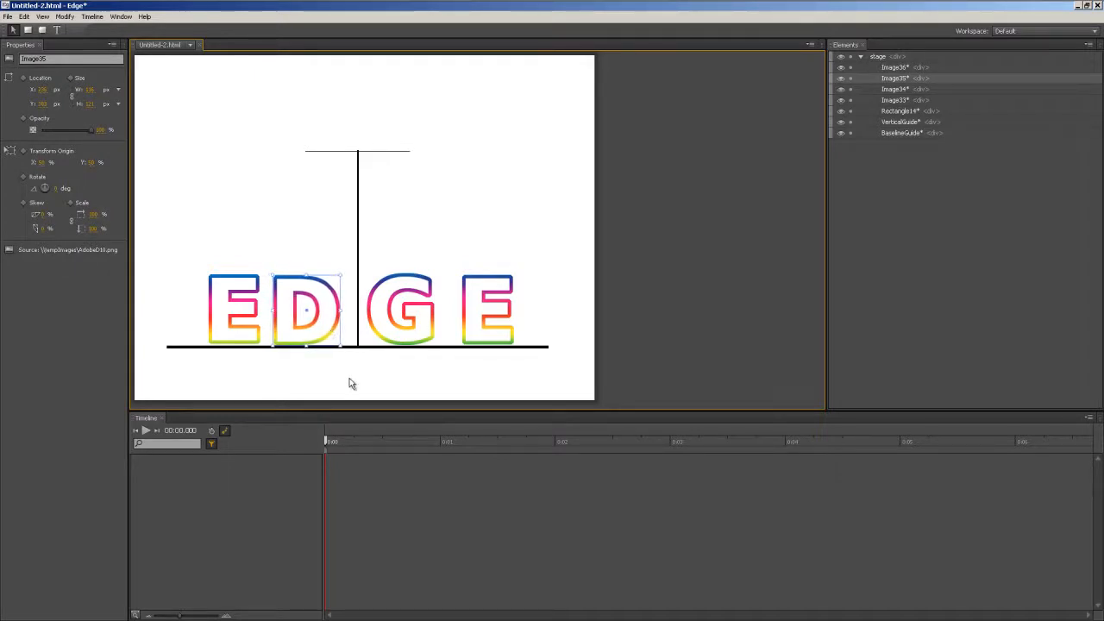
Step: Nudge the D further right until it sits just before the vertical guide
key("Right")
key("Right")
key("Right")
key("Right")
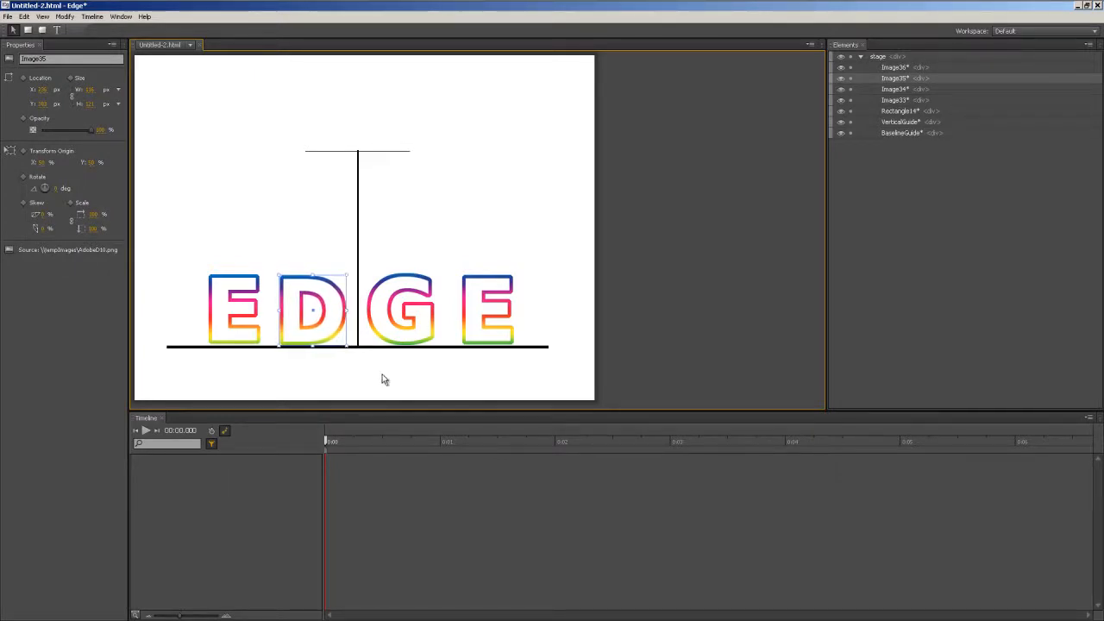
left_click(382, 377)
left_click(319, 331)
key("Right")
key("Right")
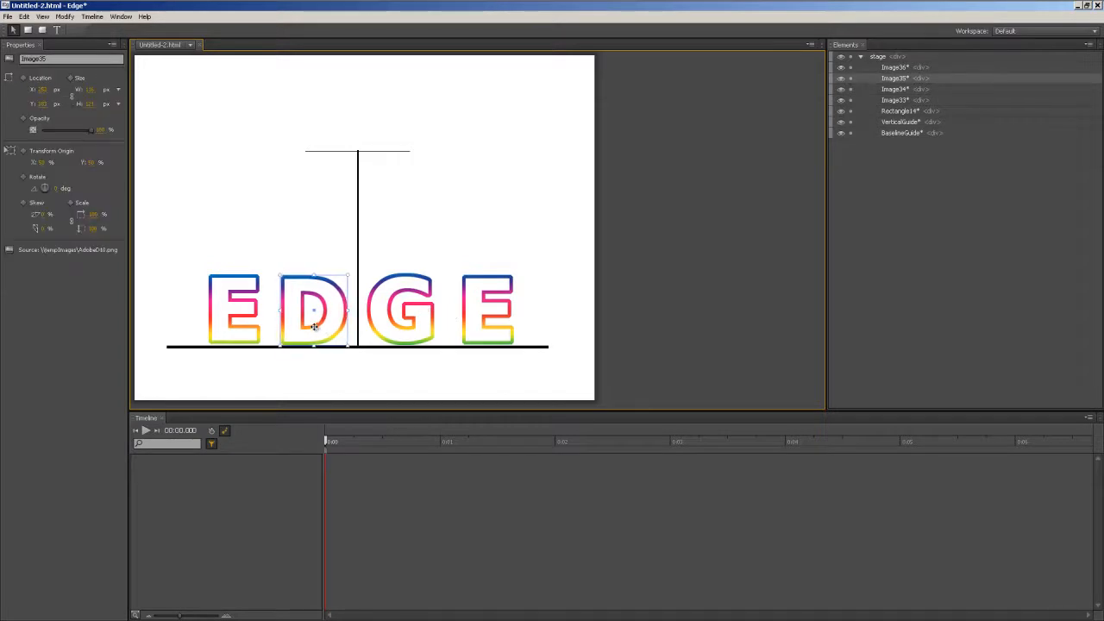
left_click(397, 400)
left_click(332, 334)
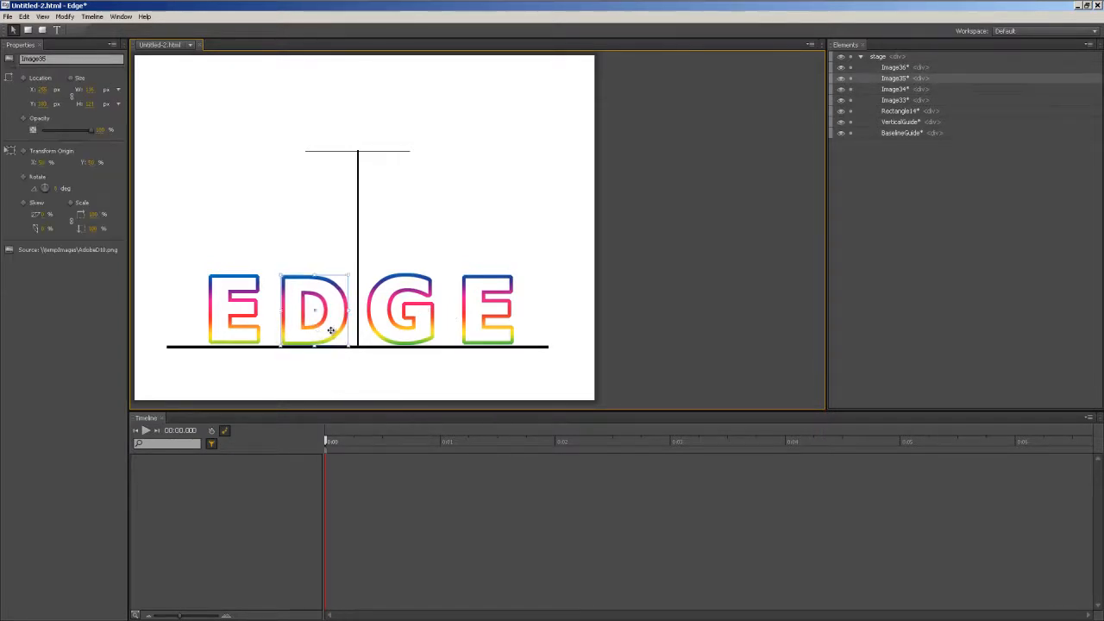
key("Right")
left_click(390, 387)
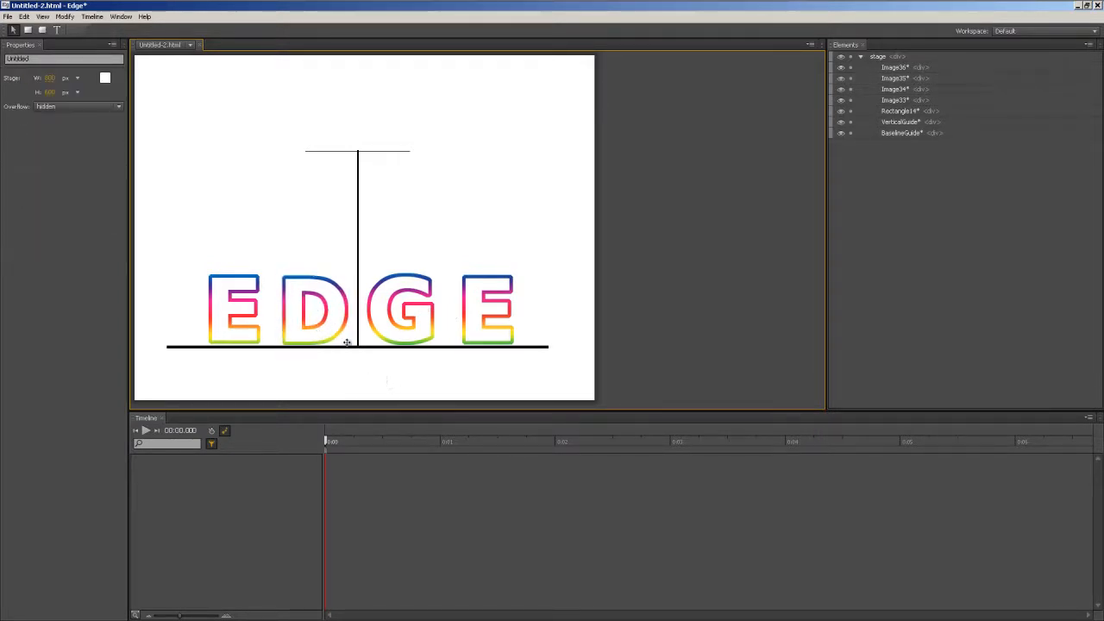
left_click(317, 312)
key("Right")
left_click(347, 371)
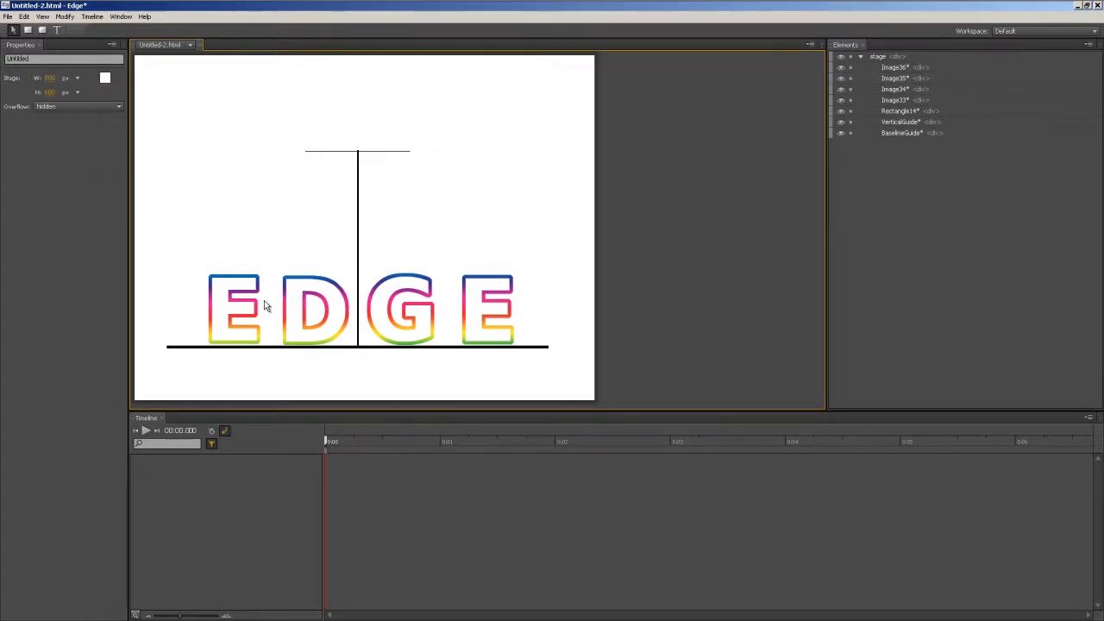
Step: Nudge the first E right to tighten its gap to the D
left_click(243, 312)
key("Right")
key("Right")
key("Right")
key("Right")
key("Right")
key("Right")
key("Right")
key("Right")
key("Right")
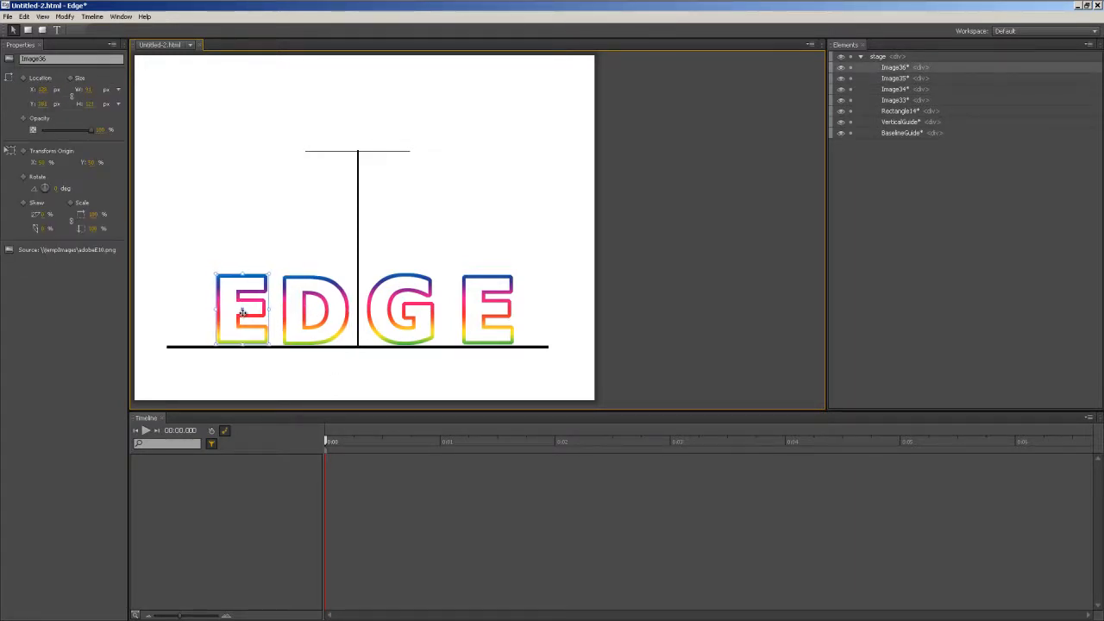
Step: Nudge the final E left to tighten its gap to the G
left_click(490, 307)
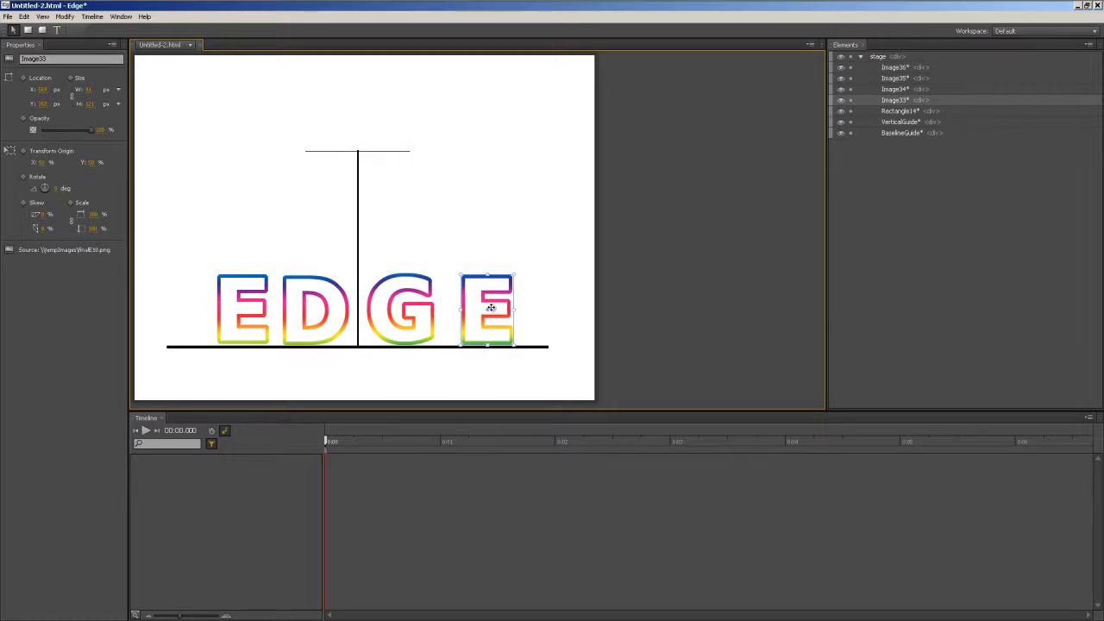
key("Left")
key("Left")
key("Left")
key("Left")
key("Left")
key("Left")
key("Left")
key("Left")
key("Left")
key("Left")
key("Left")
key("Left")
key("Left")
key("Left")
key("Left")
key("Left")
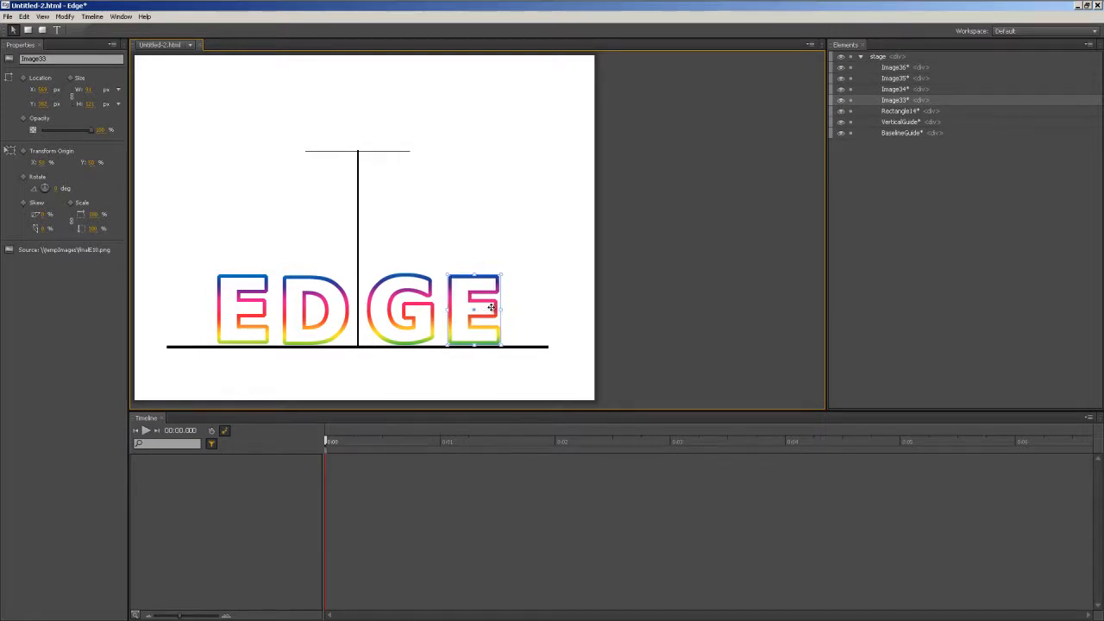
left_click(475, 367)
left_click(463, 322)
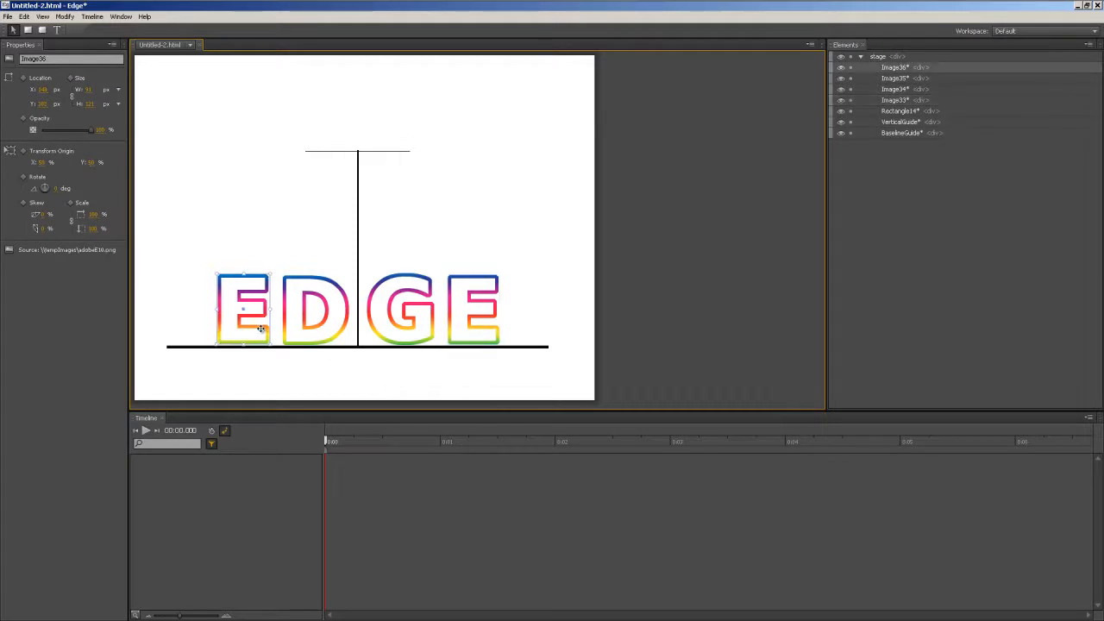
Step: Fine-tune the first E's position, nudging it slightly right and down onto the baseline guide
left_click(332, 382)
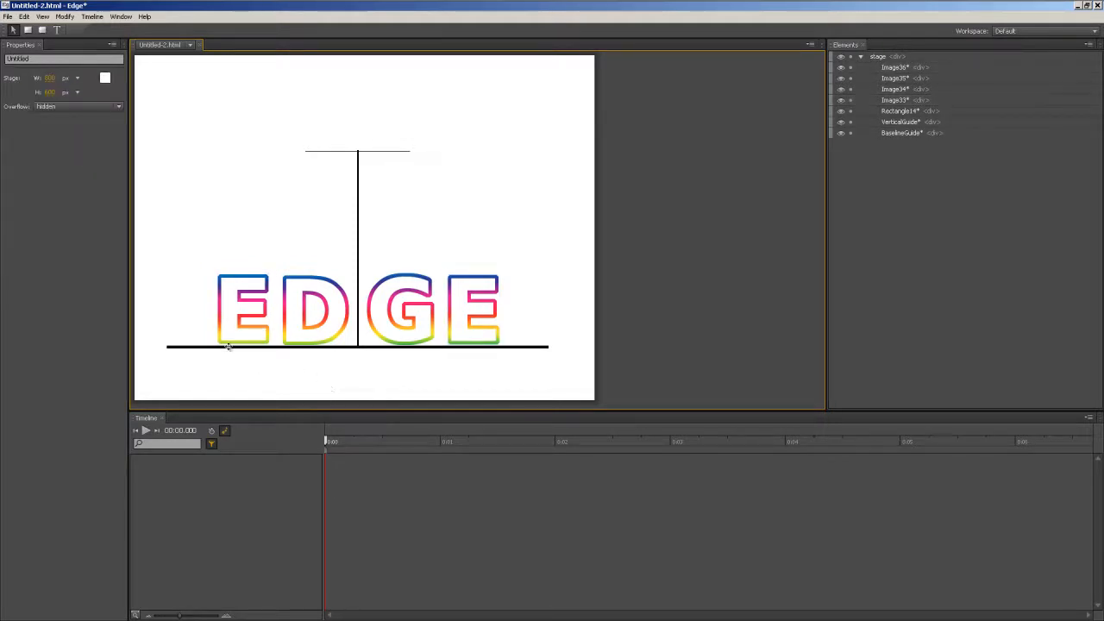
left_click(233, 332)
left_click(343, 382)
left_click(247, 322)
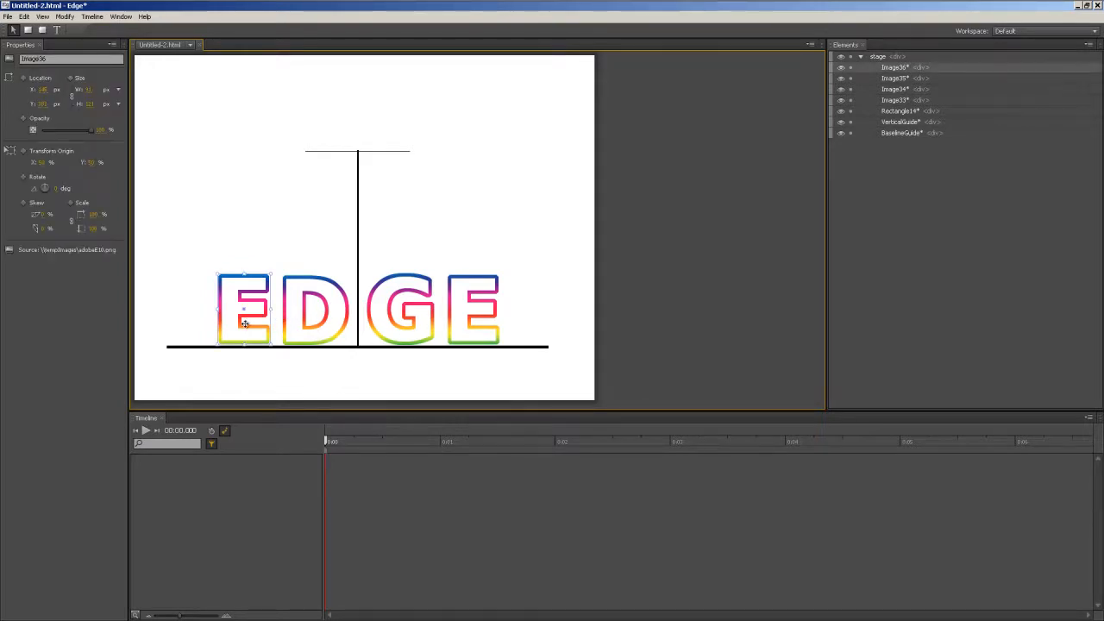
left_click(285, 378)
left_click(261, 331)
key("Down")
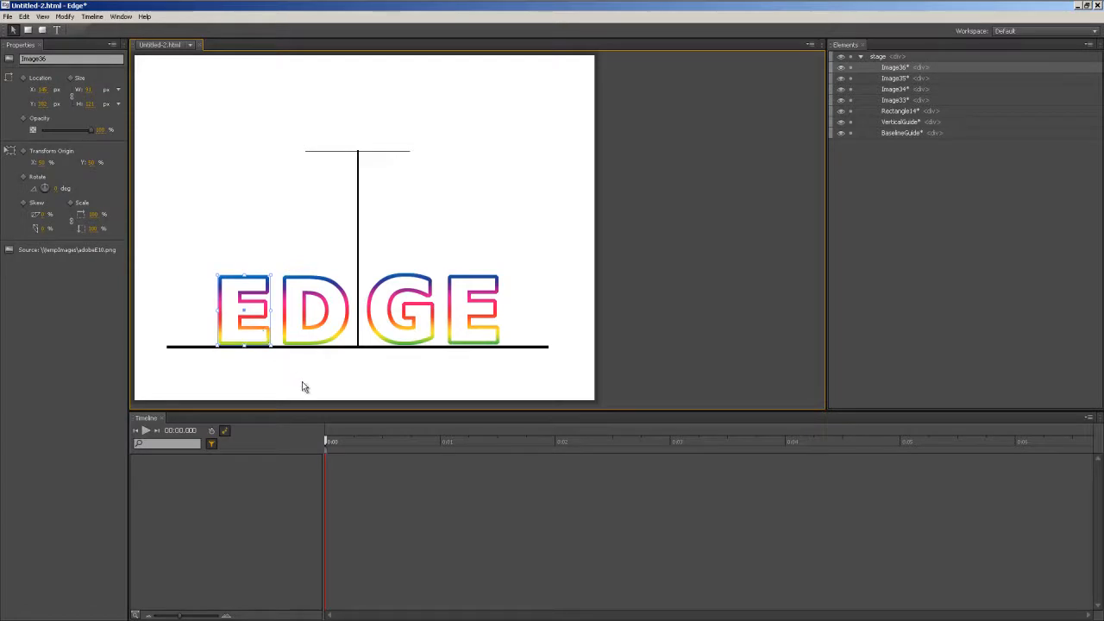
left_click(303, 383)
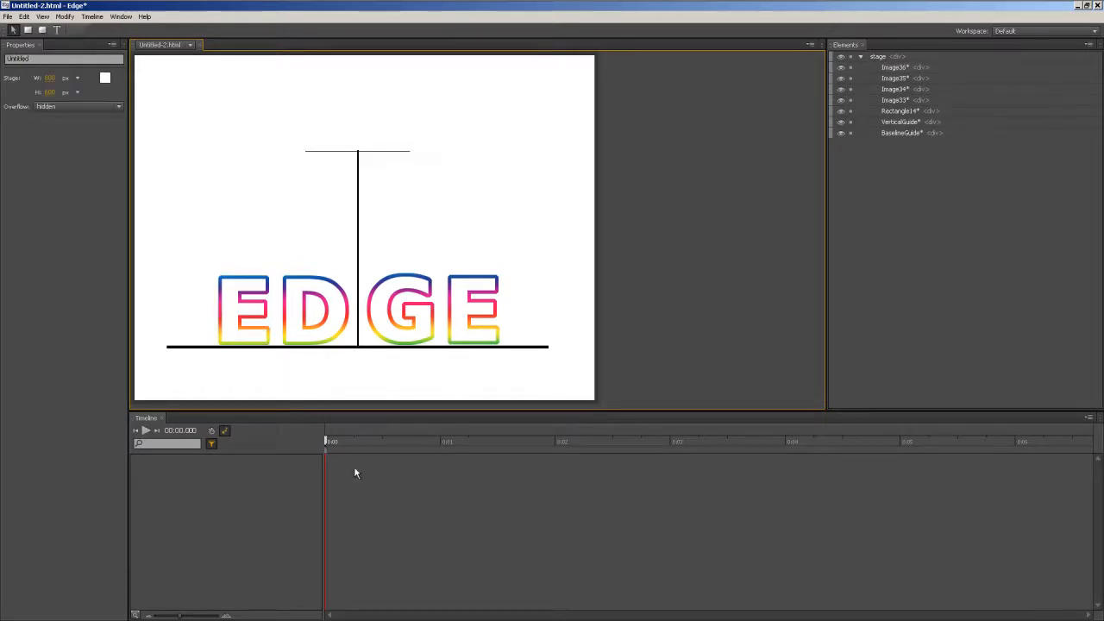
left_click(211, 431)
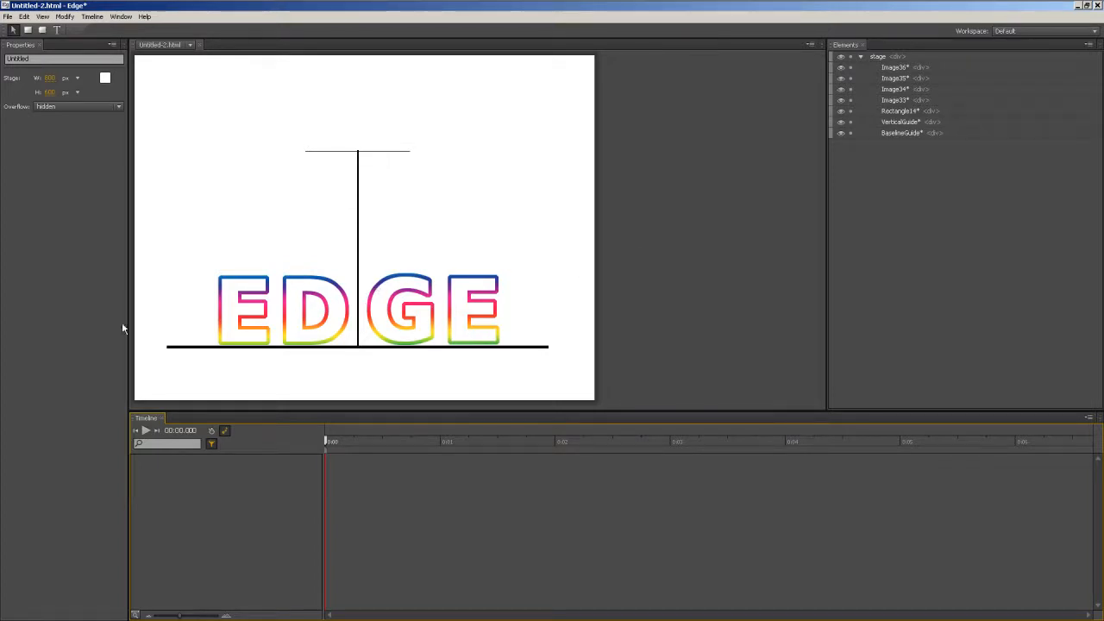
Step: Hide the baseline, vertical and upper guides to check the letter spacing, and show all three again
left_click(841, 133)
left_click(841, 122)
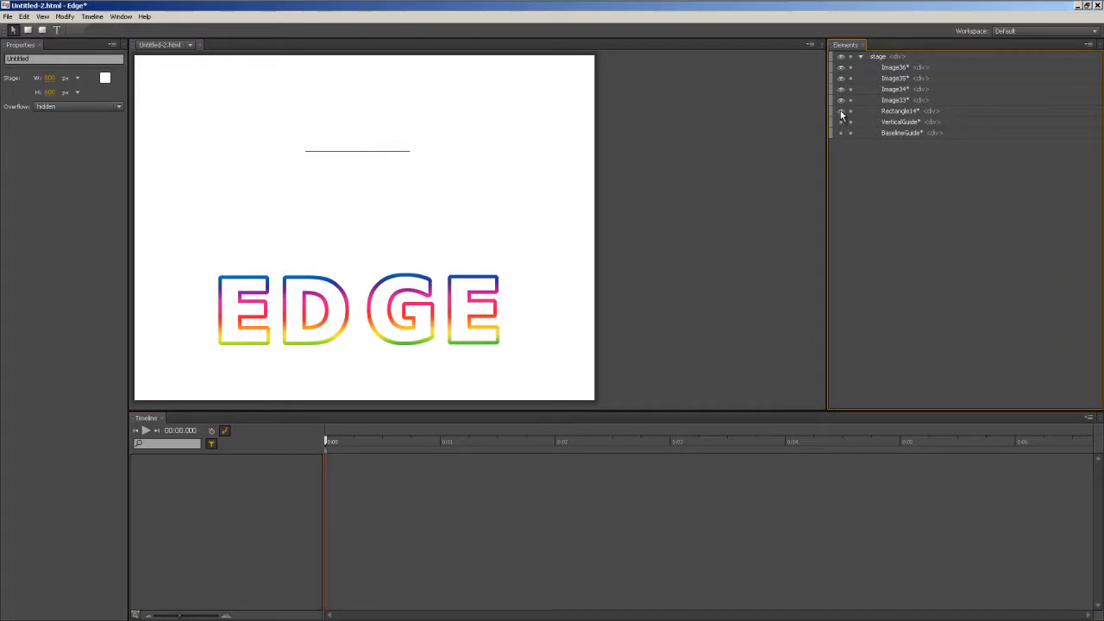
left_click(840, 111)
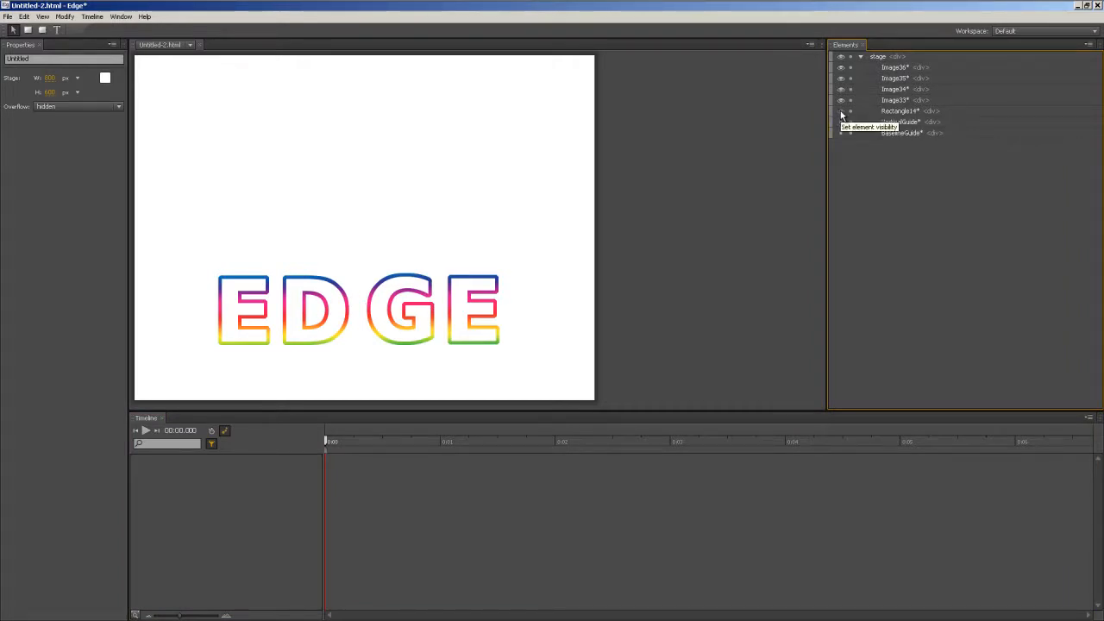
left_click(841, 112)
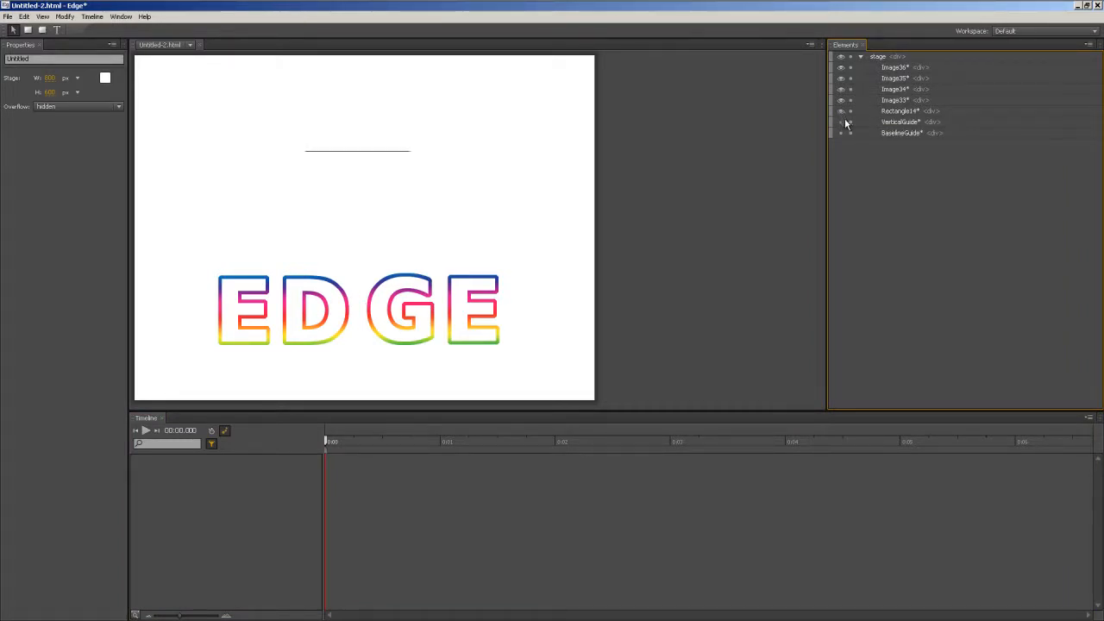
left_click(842, 122)
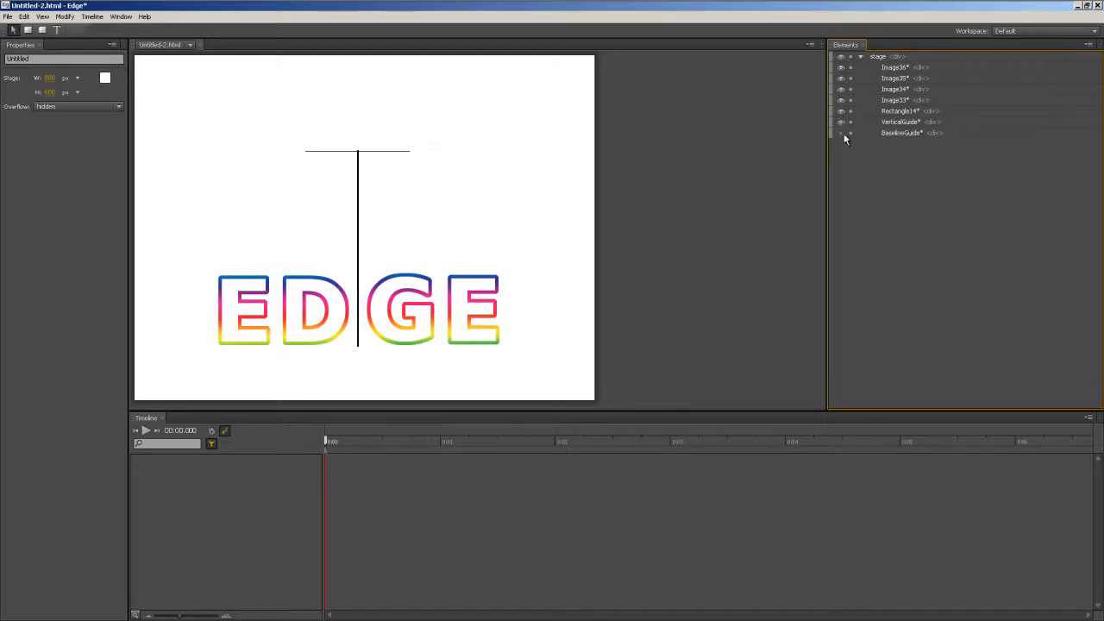
left_click(842, 134)
Step: Tighten the word around the vertical guide by shifting G and the final E slightly left, and D and the first E slightly right
left_click(395, 334)
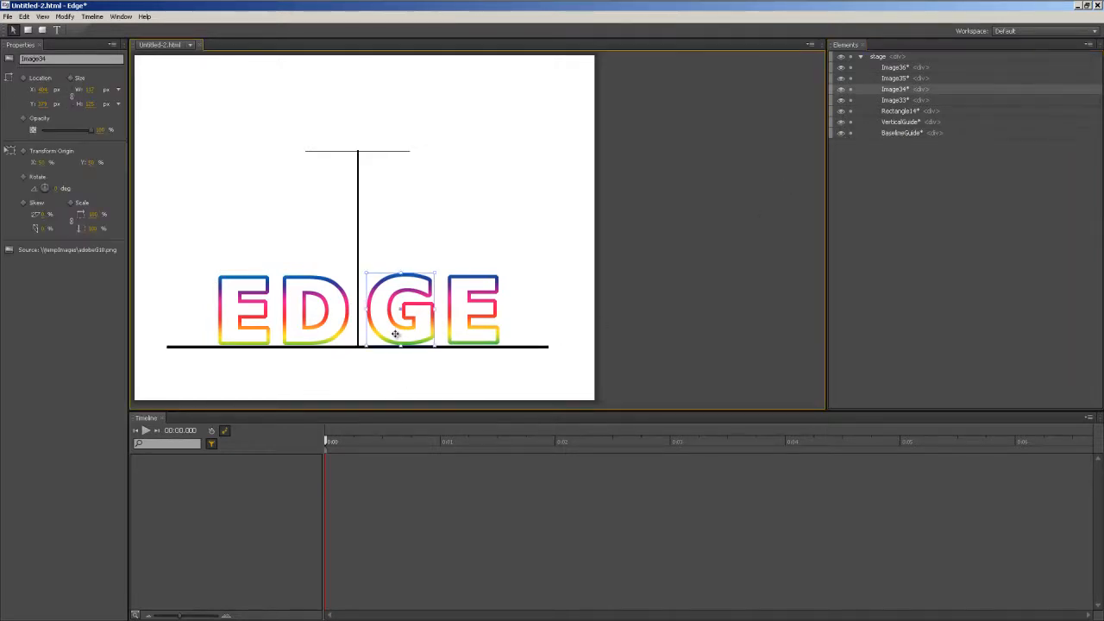
left_click_drag(395, 334, 392, 332)
left_click(314, 317)
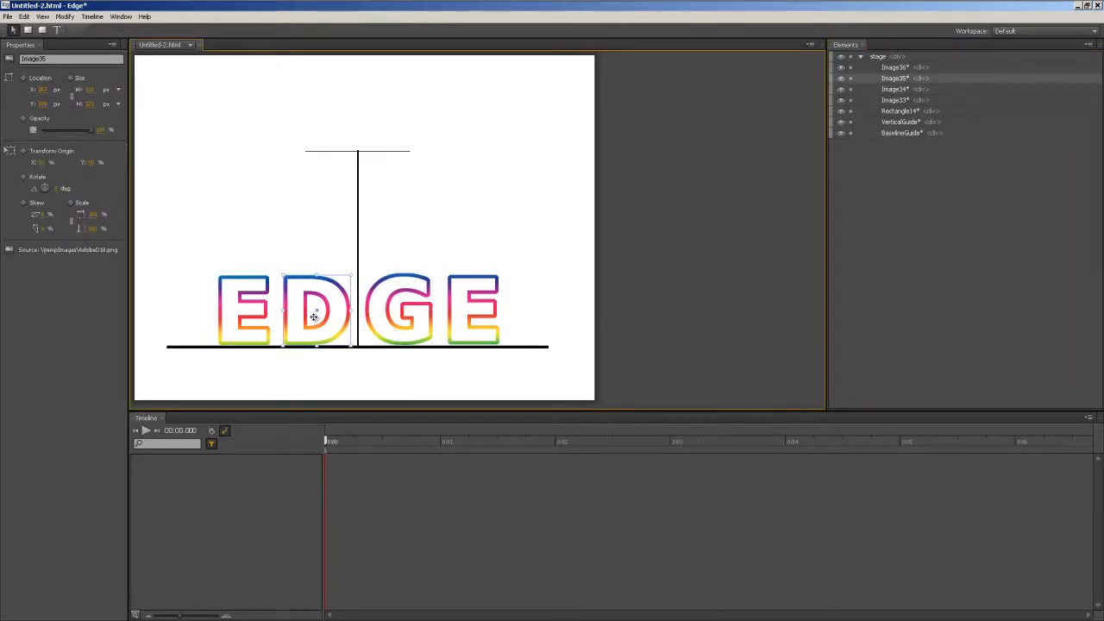
left_click(269, 321)
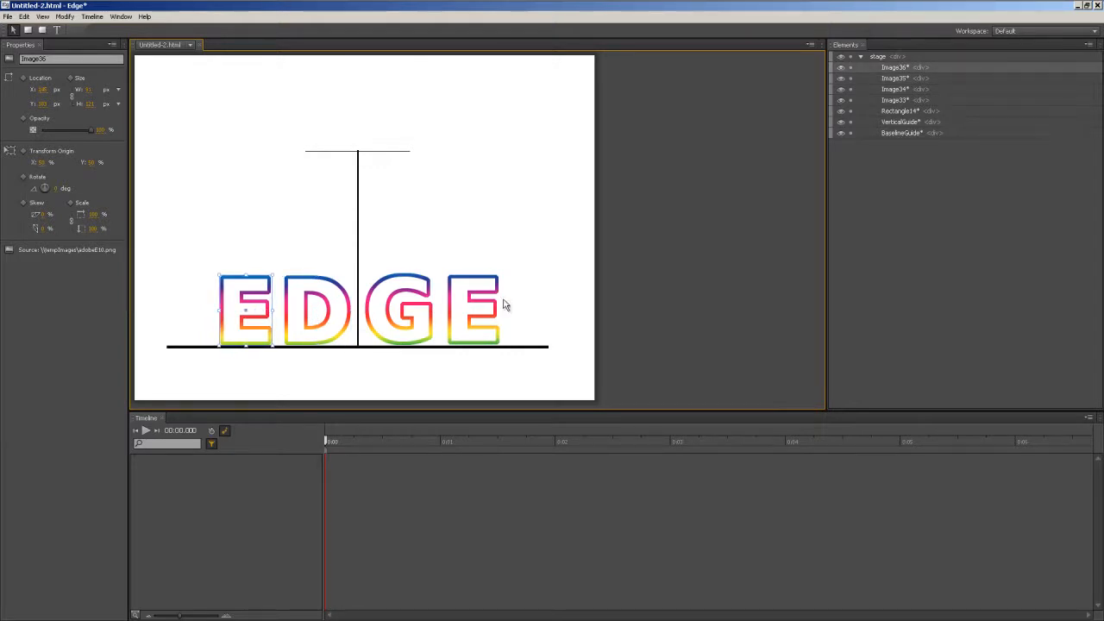
left_click(475, 307)
left_click_drag(474, 306, 473, 307)
left_click(601, 282)
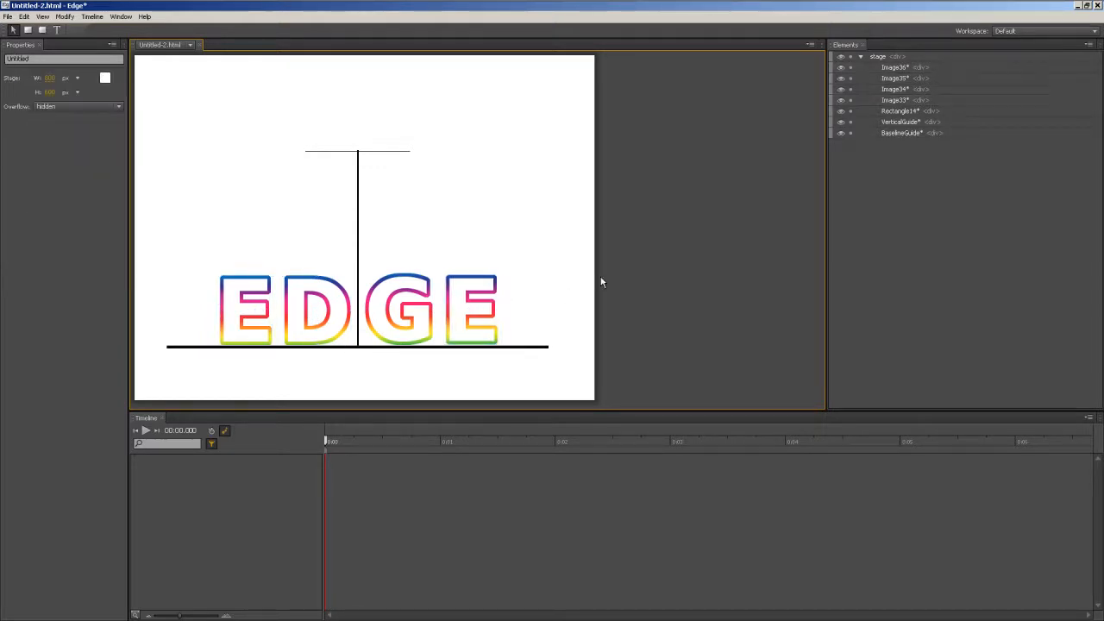
Step: With the vertical guide temporarily hidden, move the first E slightly left and the final E slightly right to even the spacing
left_click(841, 123)
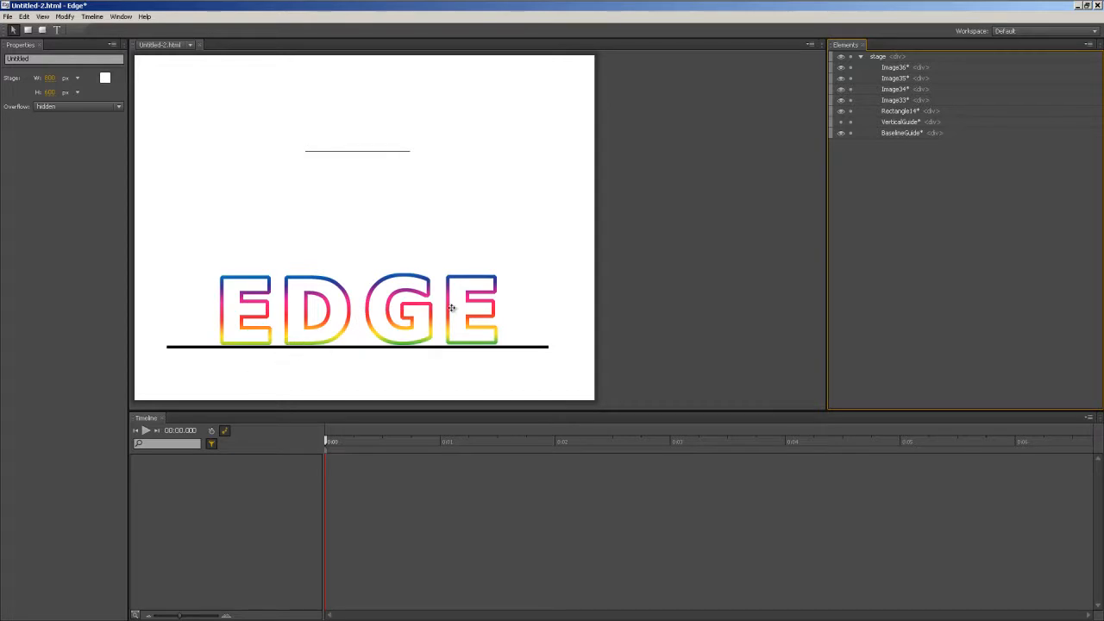
left_click(249, 332)
left_click(473, 287)
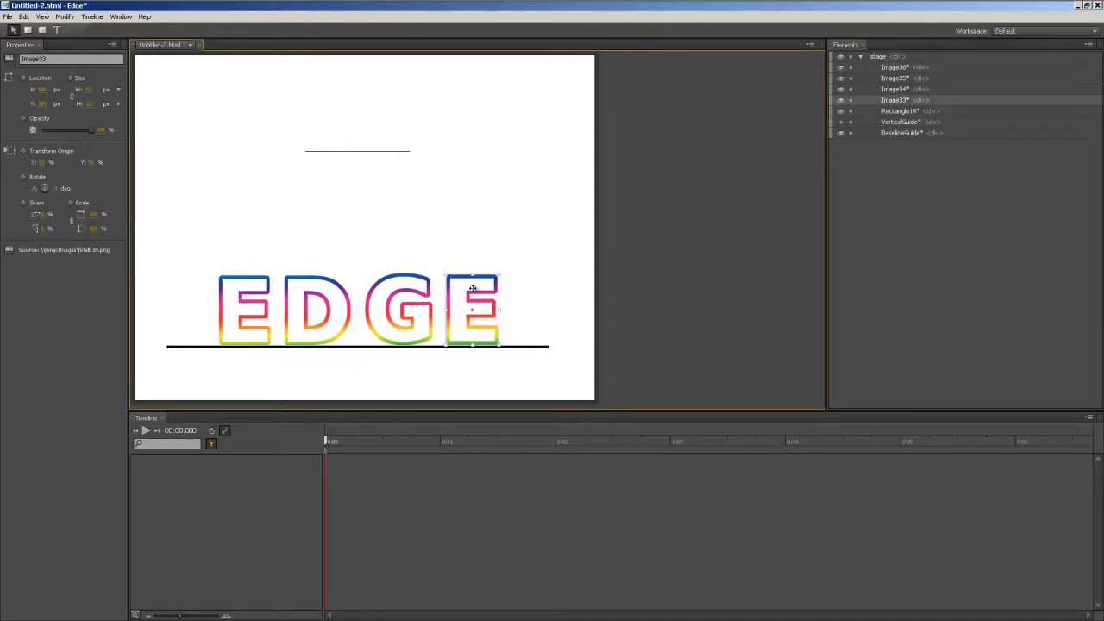
left_click(437, 199)
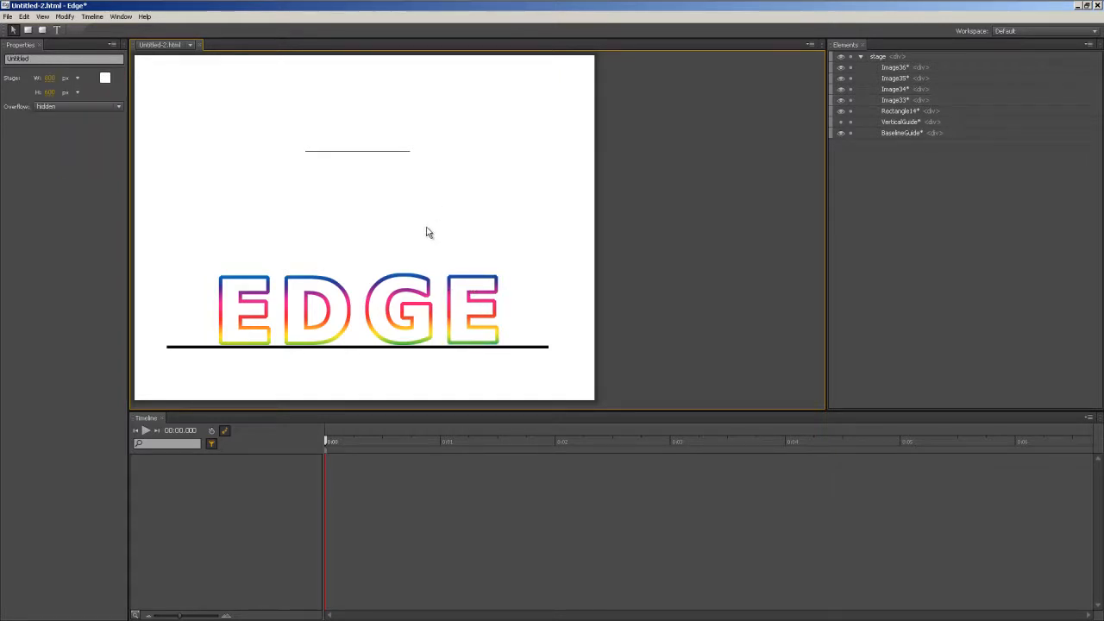
left_click(840, 122)
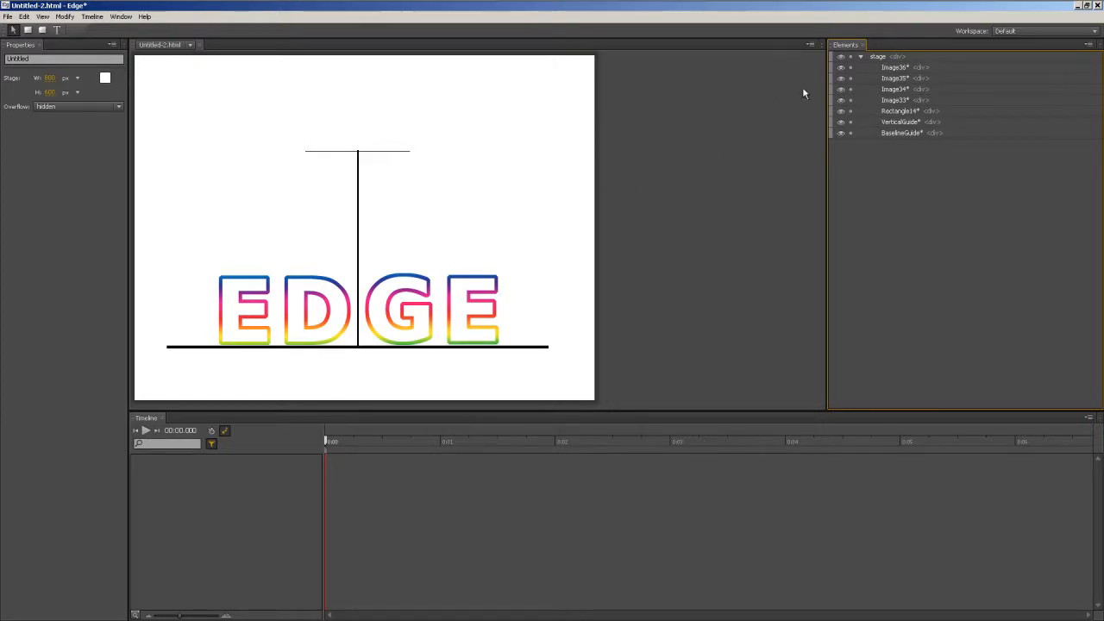
Step: Rename the first E image element as E and the D image element as D
left_click(892, 70)
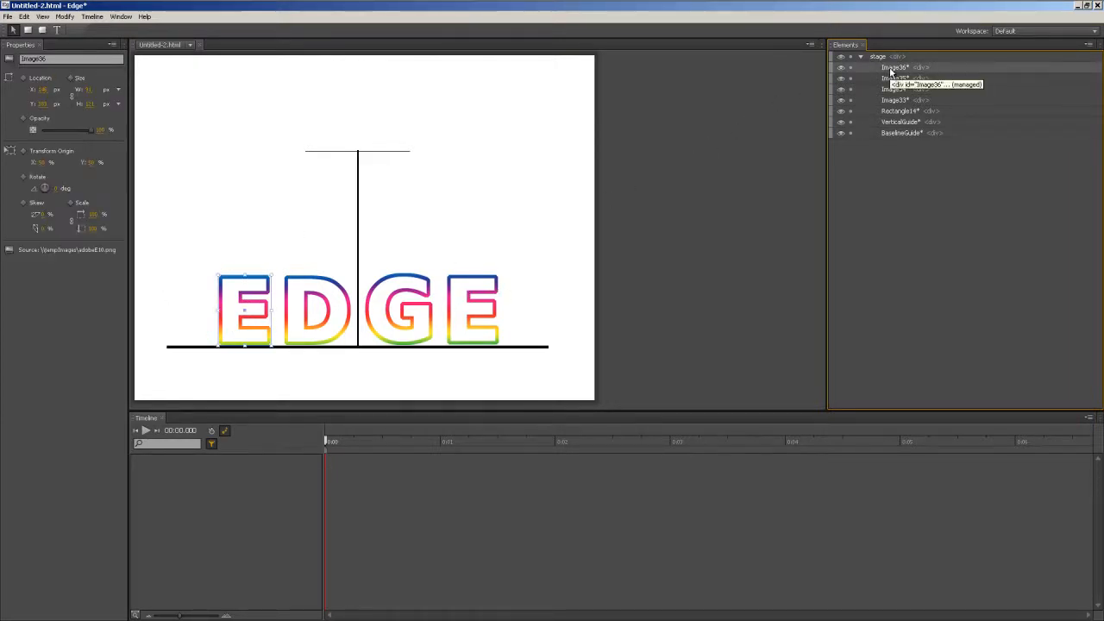
left_click(34, 59)
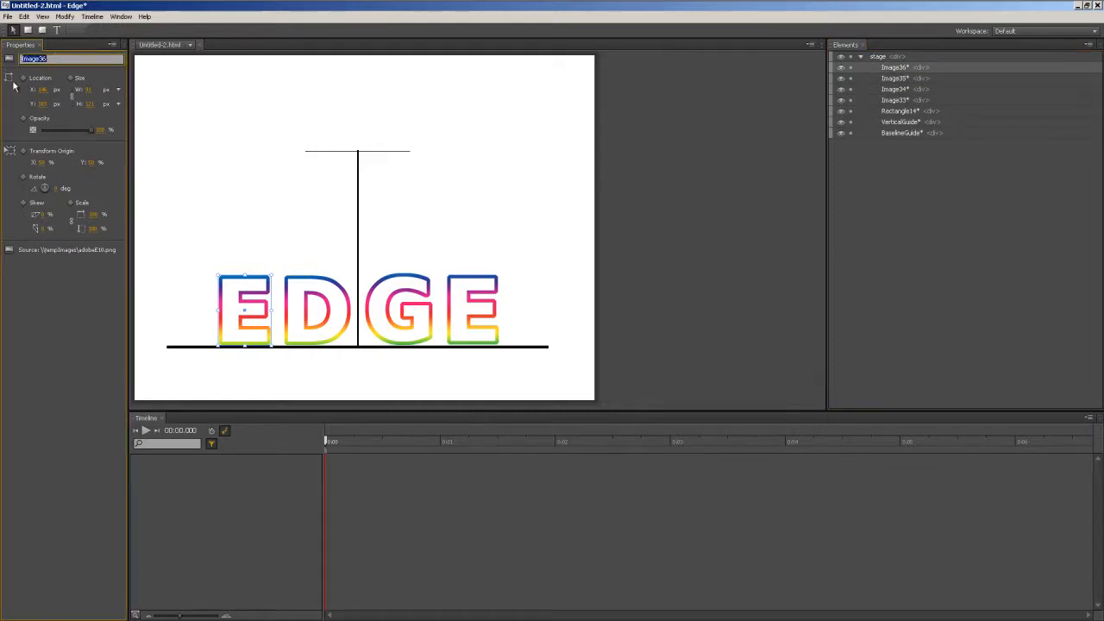
type("E")
left_click(894, 77)
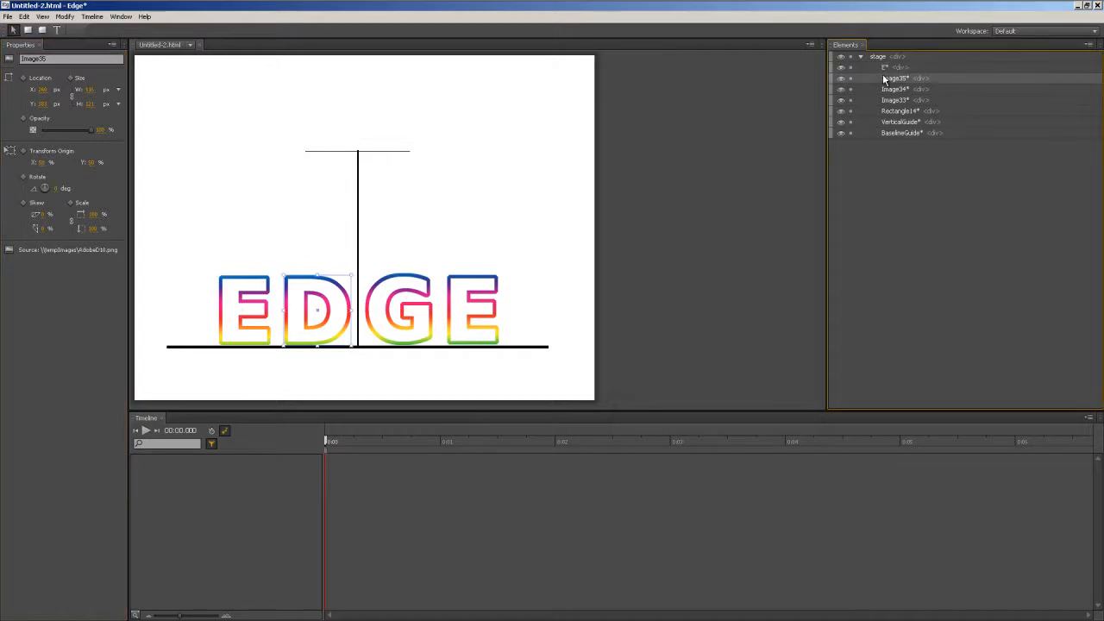
left_click(52, 59)
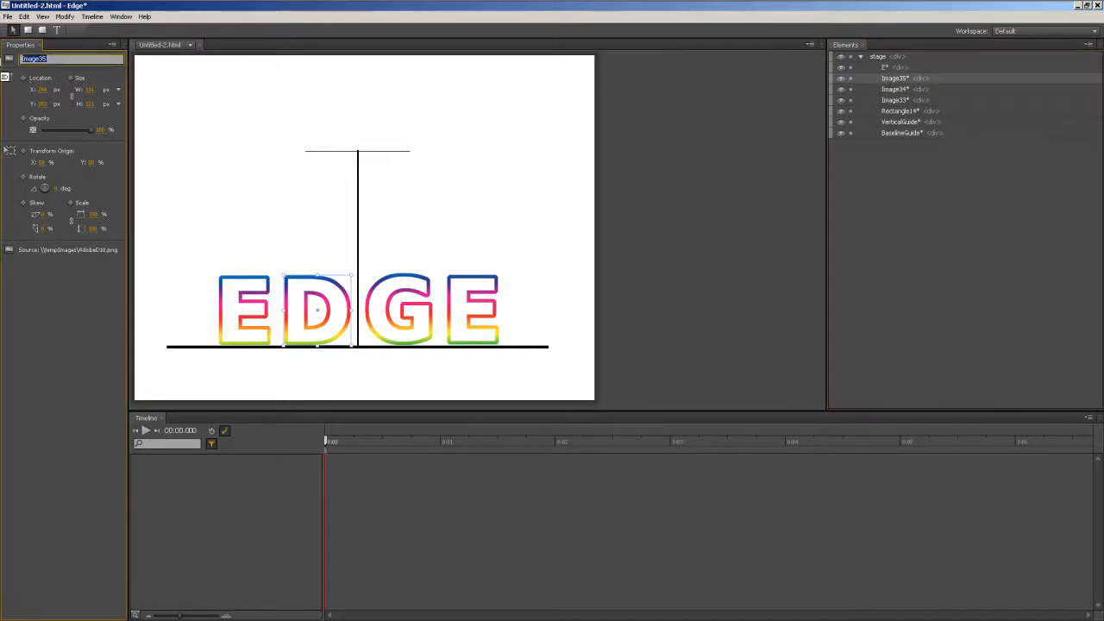
type("D")
Step: Rename the G image element as G and the final E image element as E
left_click(889, 90)
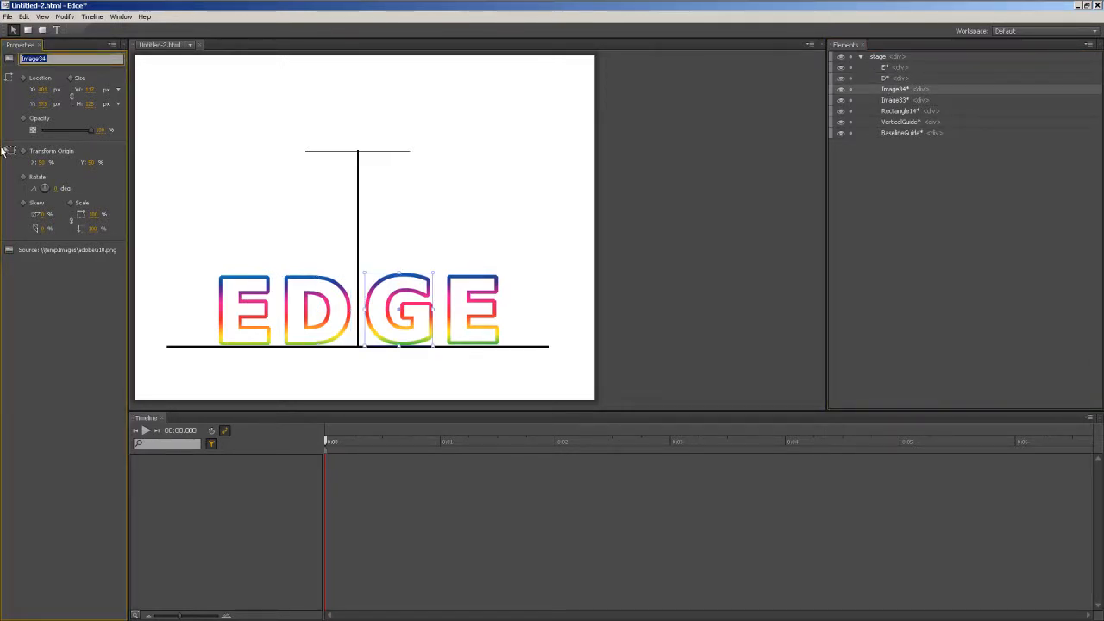
type("G")
left_click(893, 101)
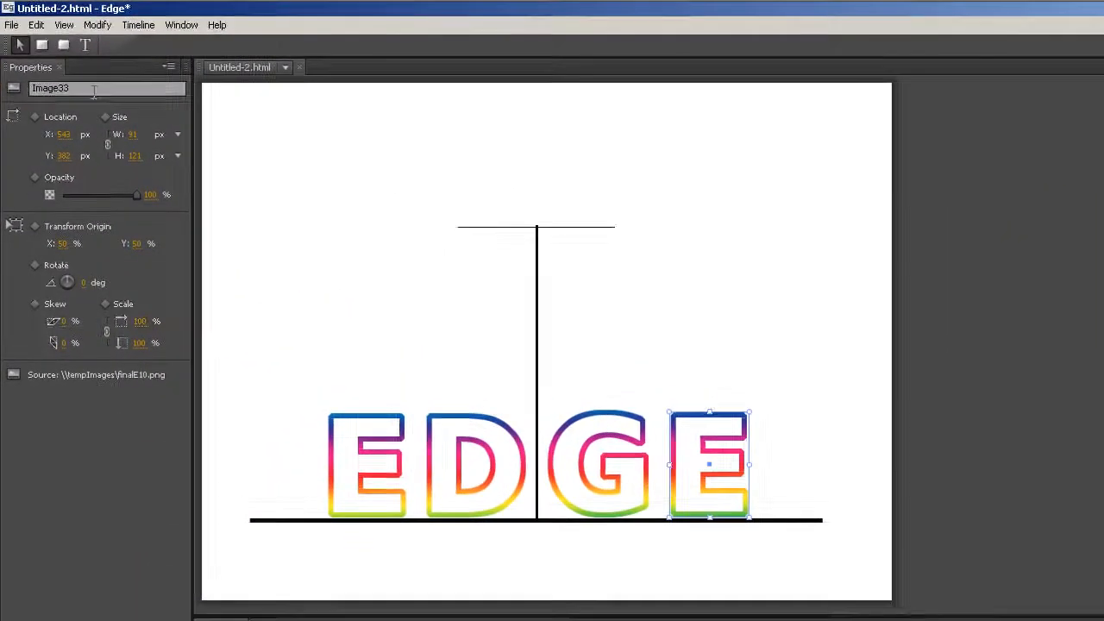
double_click(35, 57)
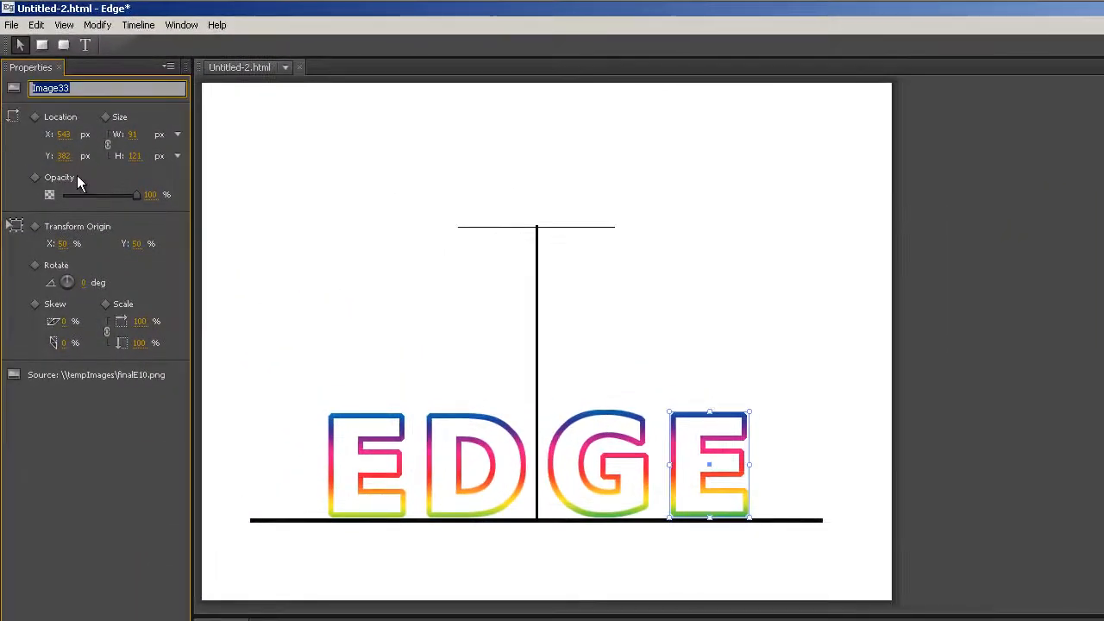
type("E")
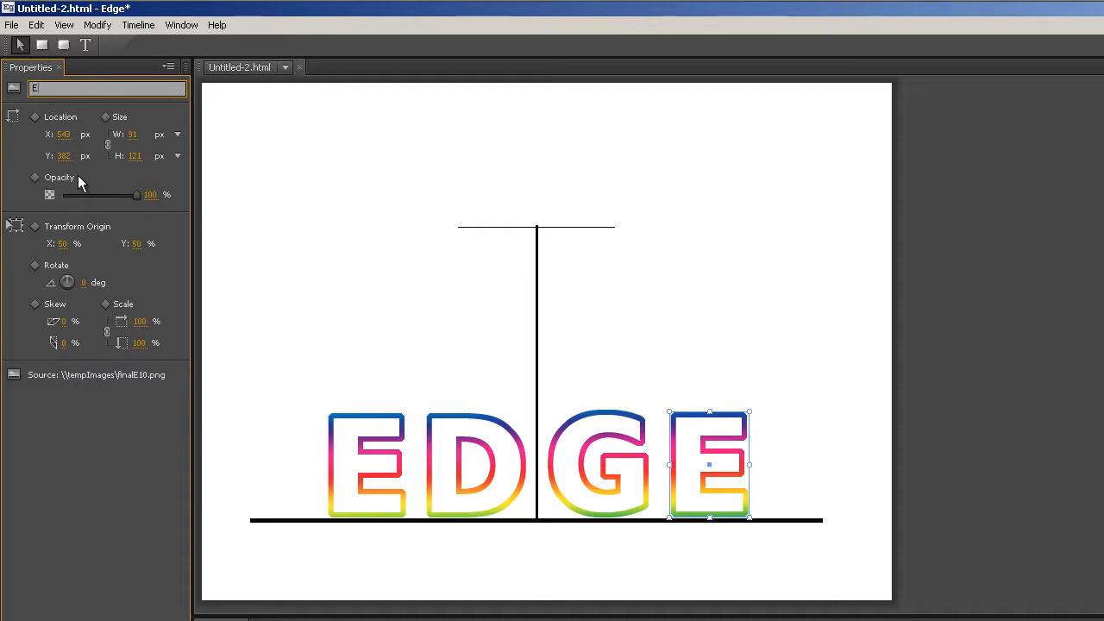
left_click(780, 333)
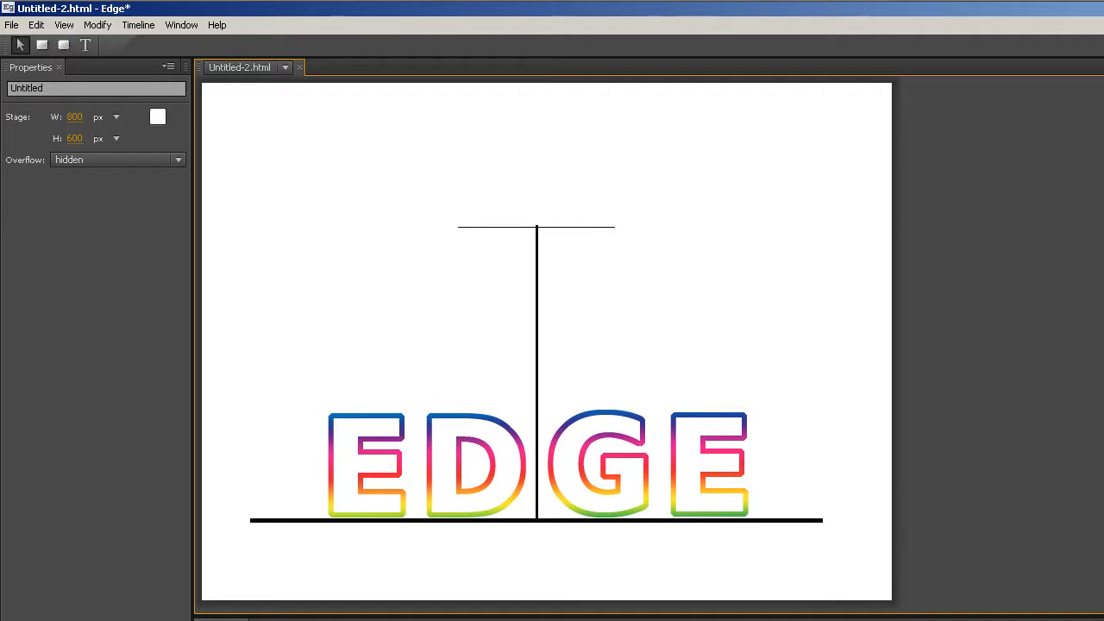
Step: Rename the last E image element in the word as FinalE
left_click(698, 444)
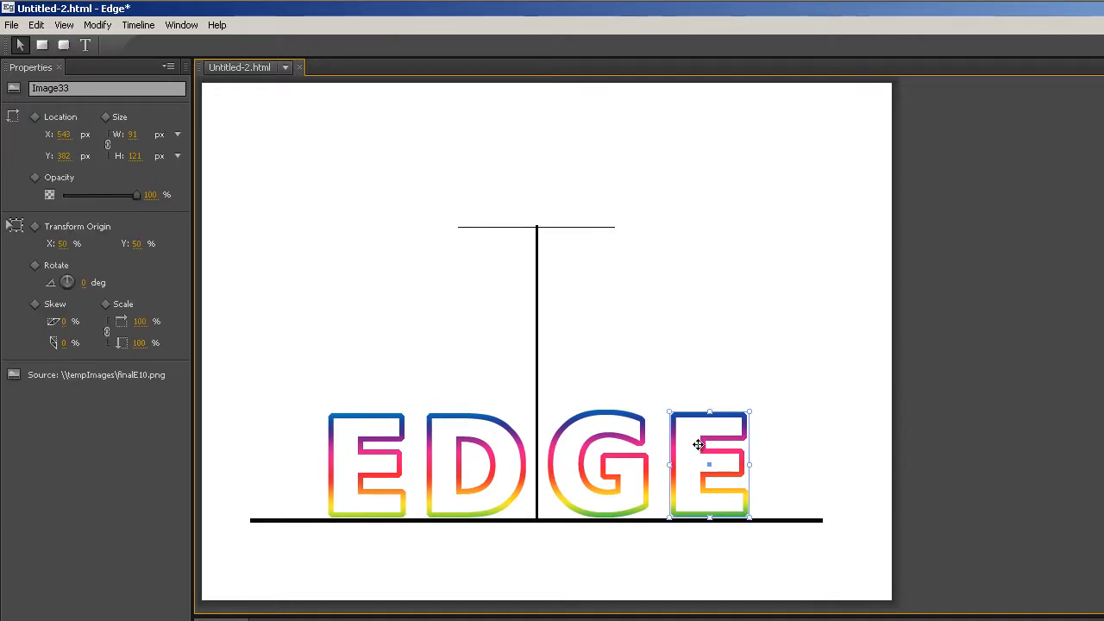
left_click(99, 87)
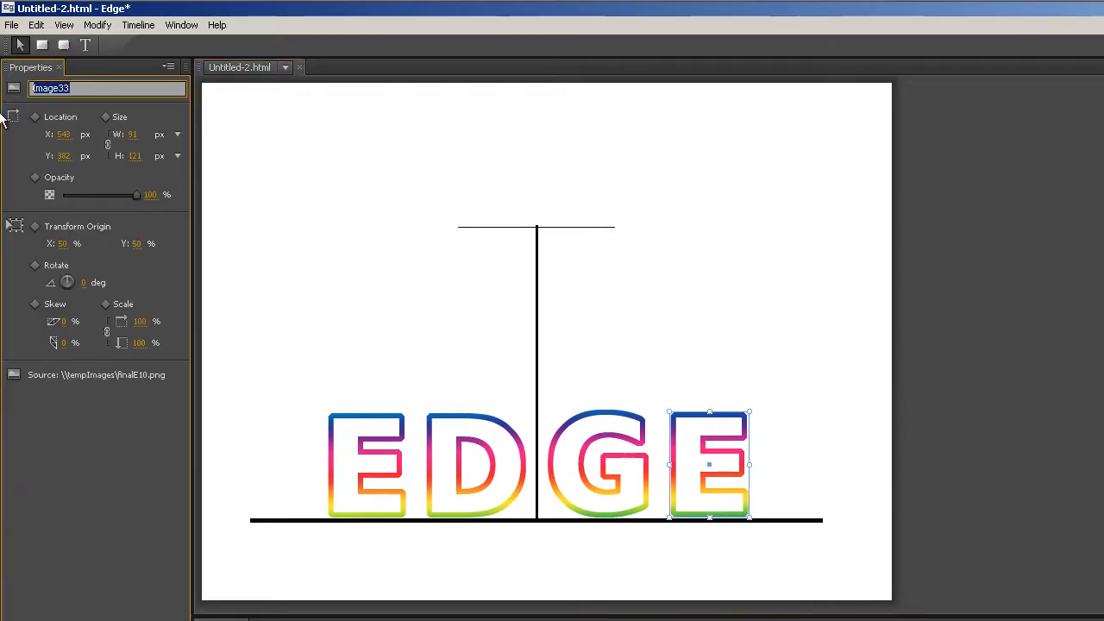
type("Fin")
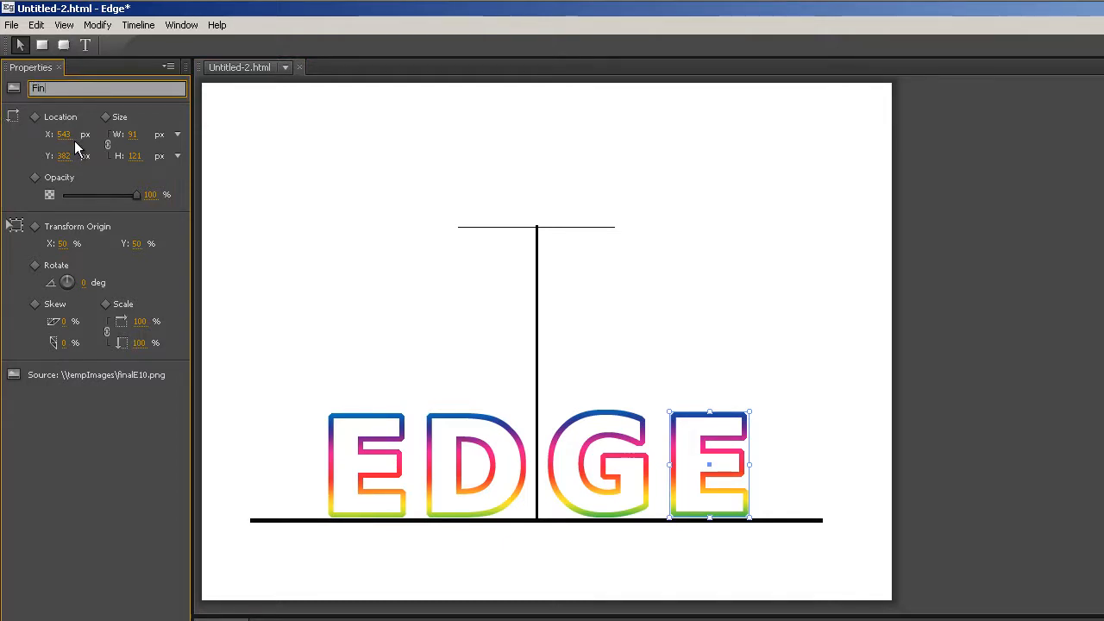
type("al")
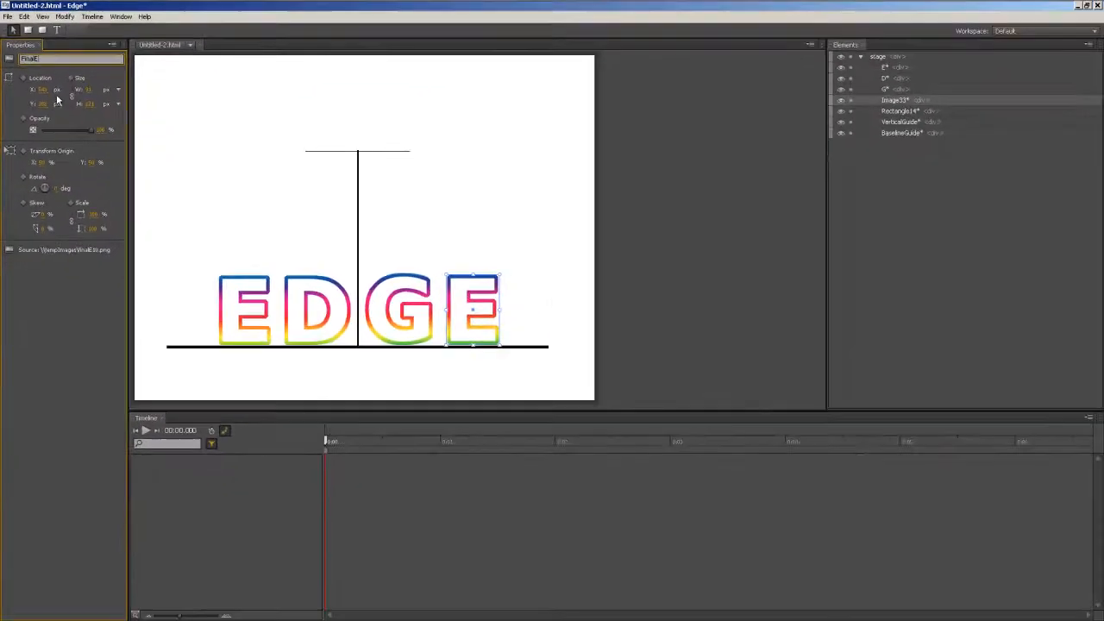
type("E")
left_click(842, 154)
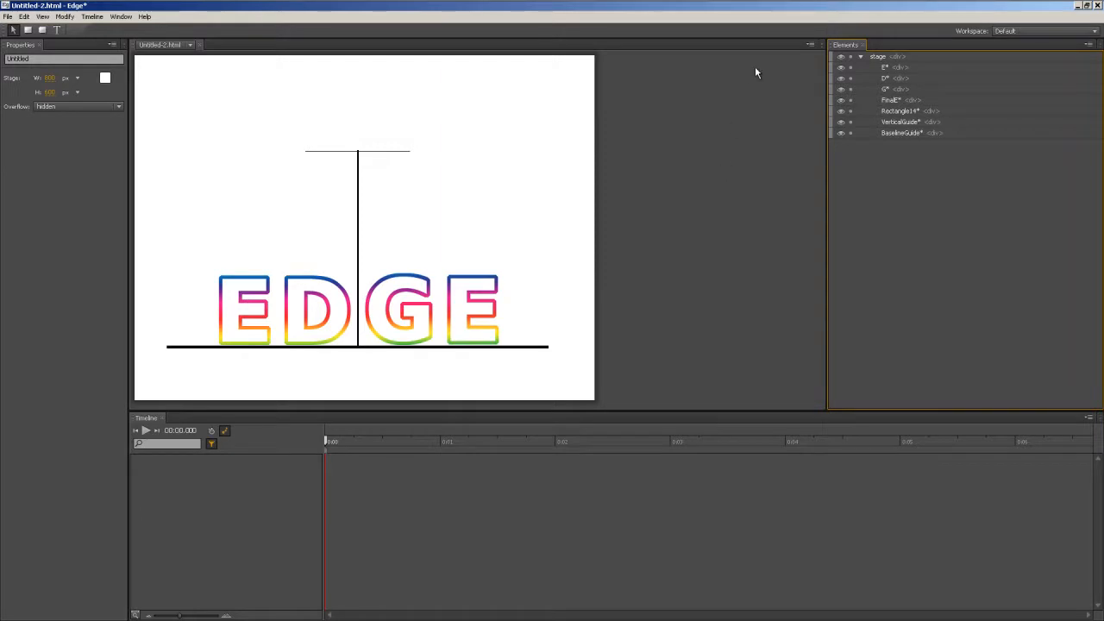
Step: Rename the thin horizontal rectangle above the vertical guide as HorizonGuideline
left_click(891, 111)
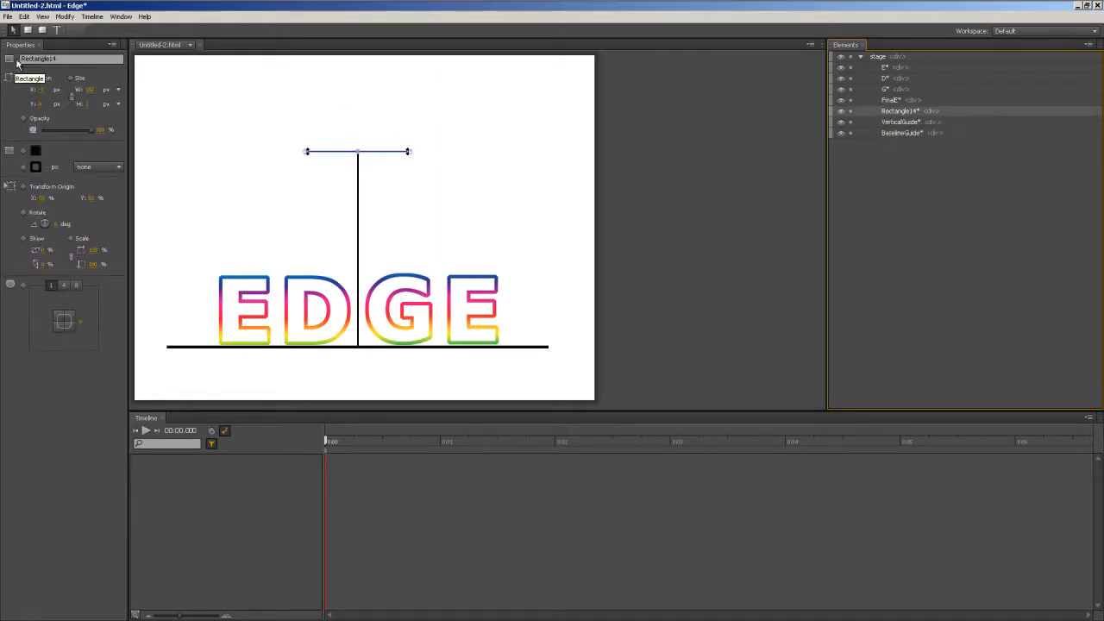
double_click(77, 58)
type("R")
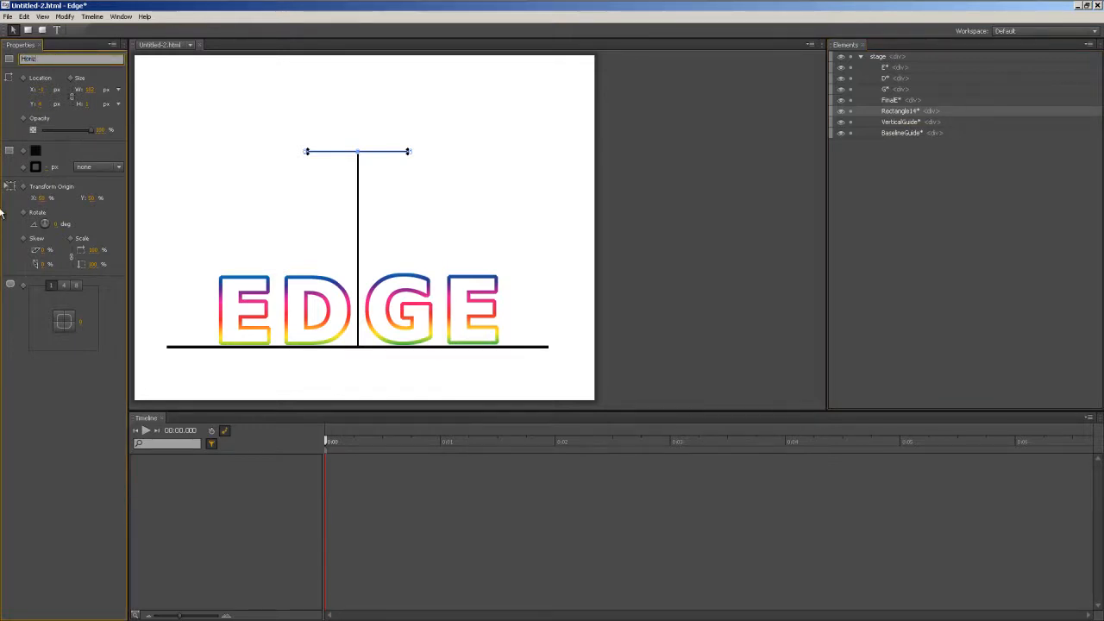
type("orizonGuideline")
left_click(652, 174)
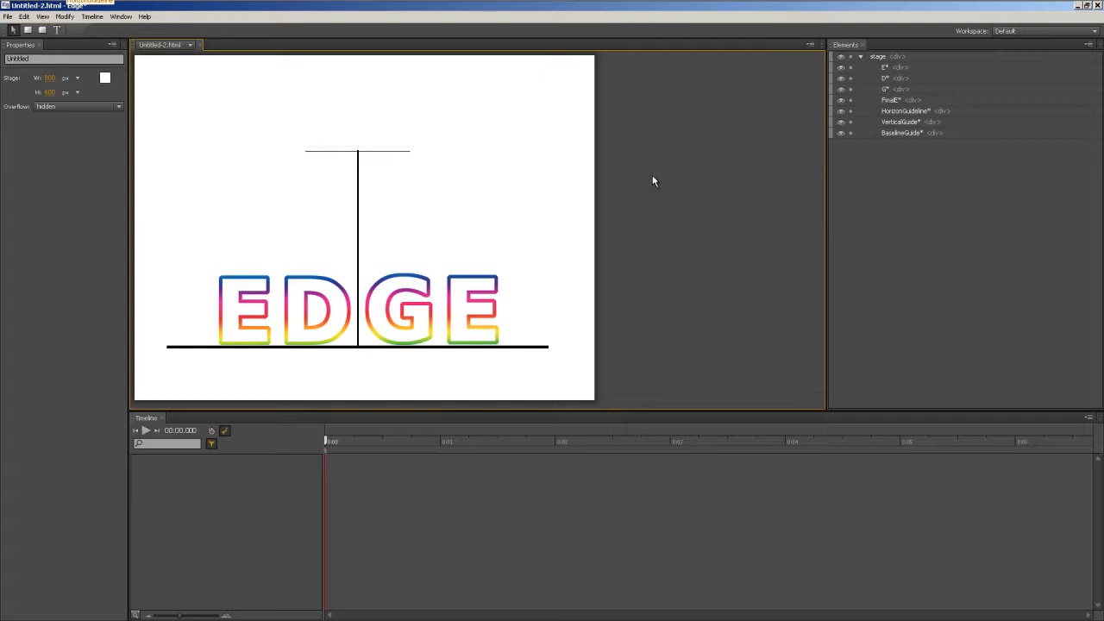
Step: Set the vertical transform origin of the first E and the D to 100%
left_click(248, 307)
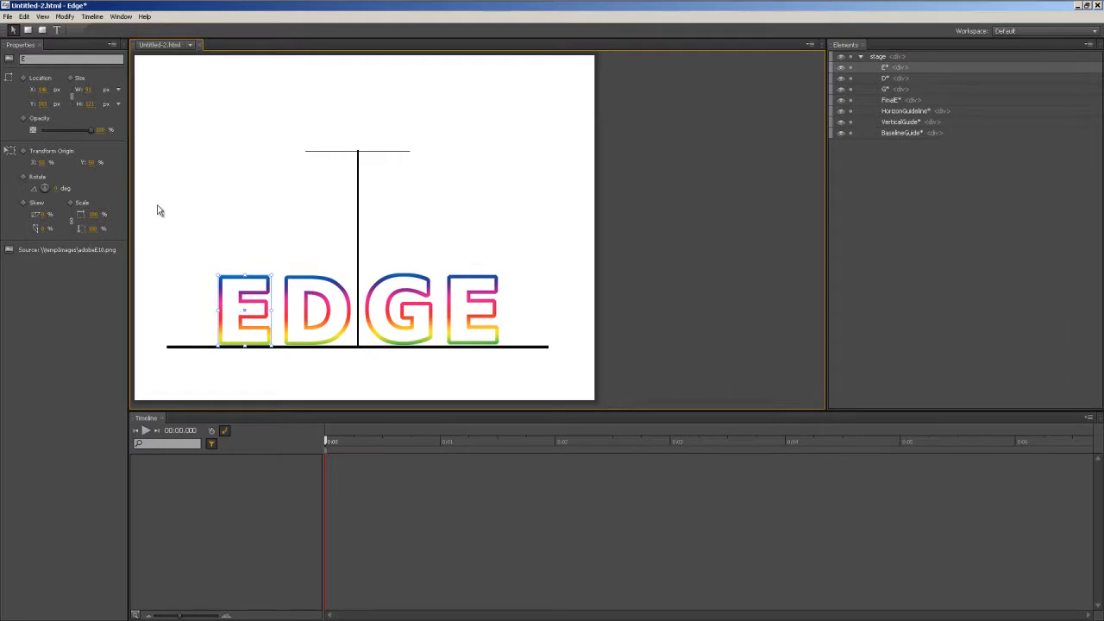
left_click(89, 163)
type("100")
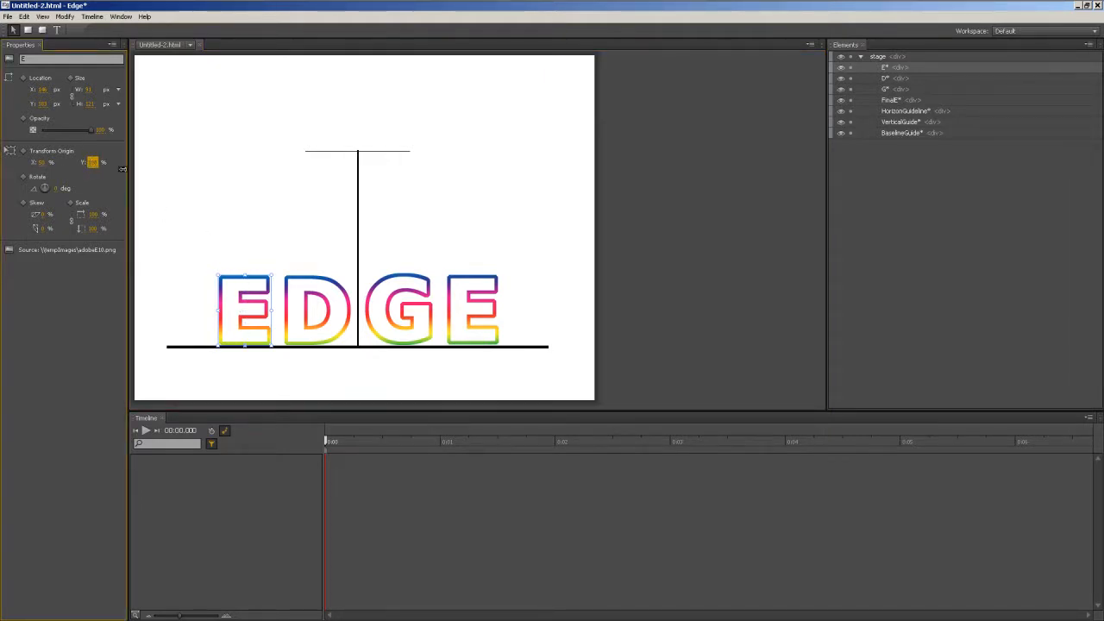
left_click(317, 316)
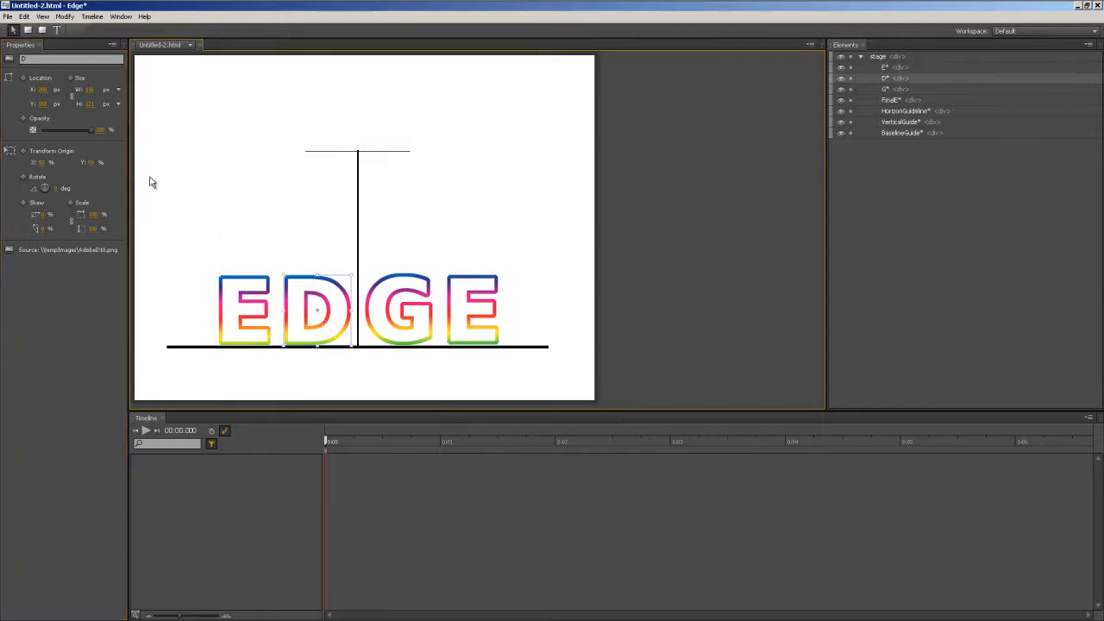
left_click(93, 164)
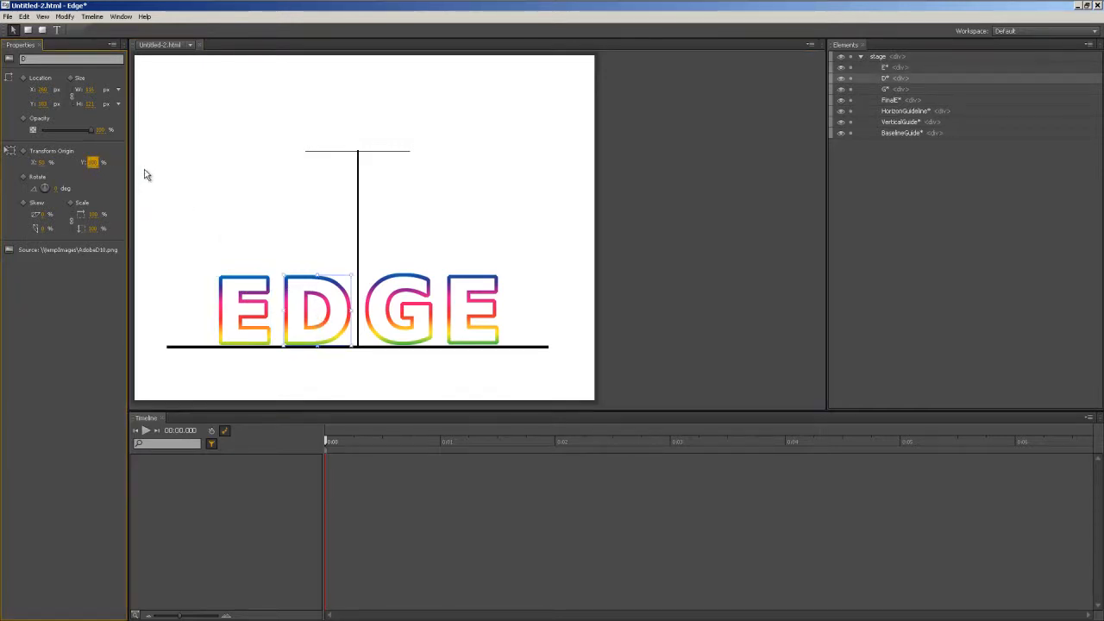
Step: Set the vertical transform origin of the G and the final E to 100%, then deselect everything
left_click(404, 283)
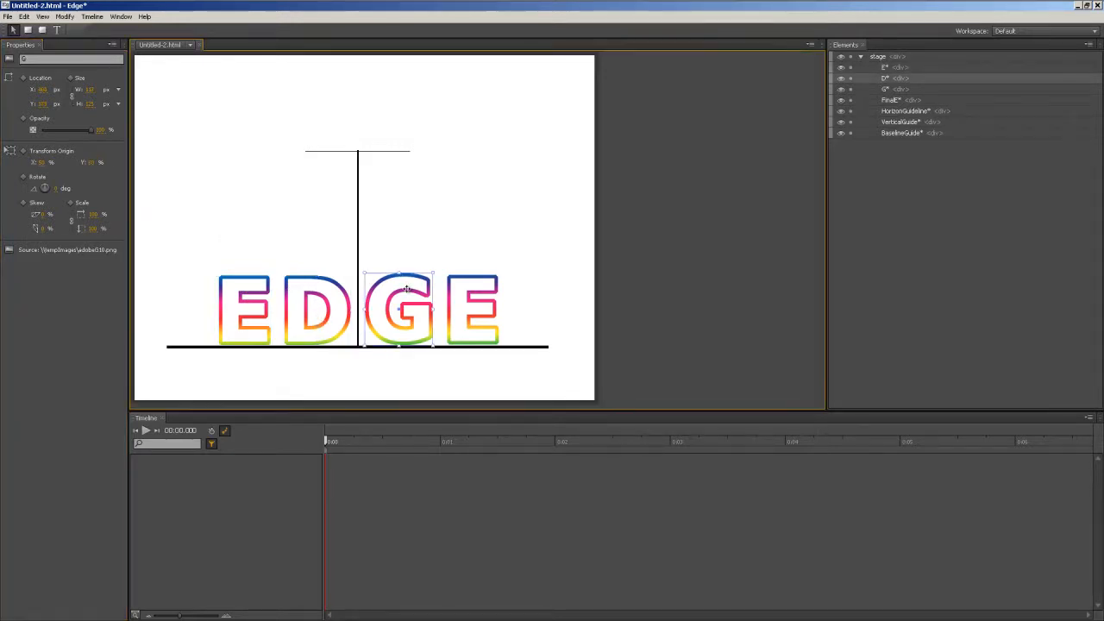
left_click(93, 164)
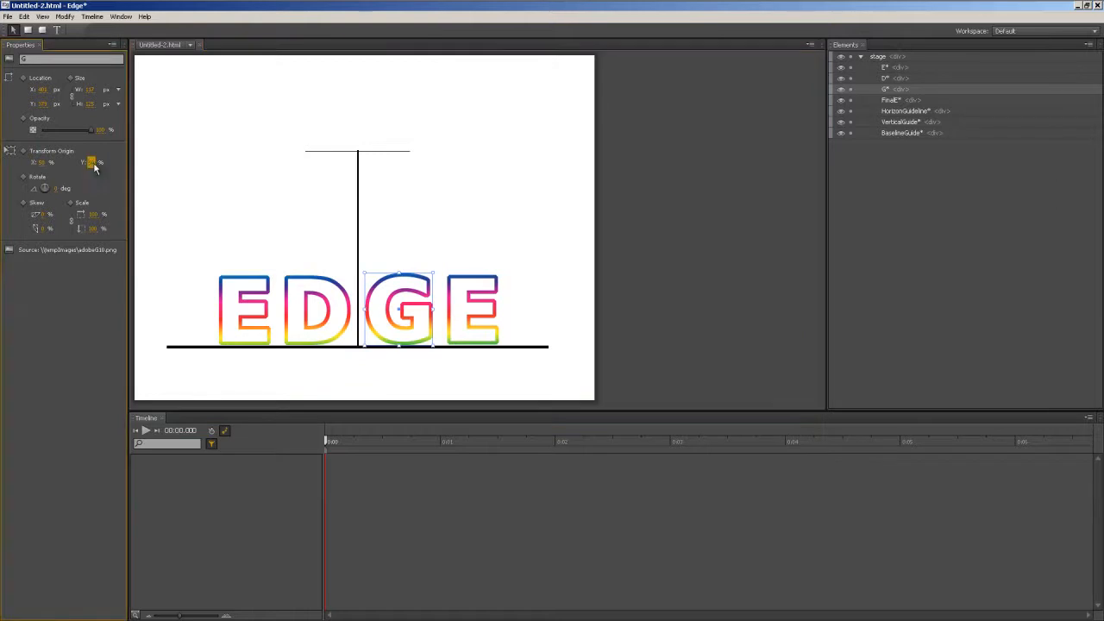
left_click(462, 298)
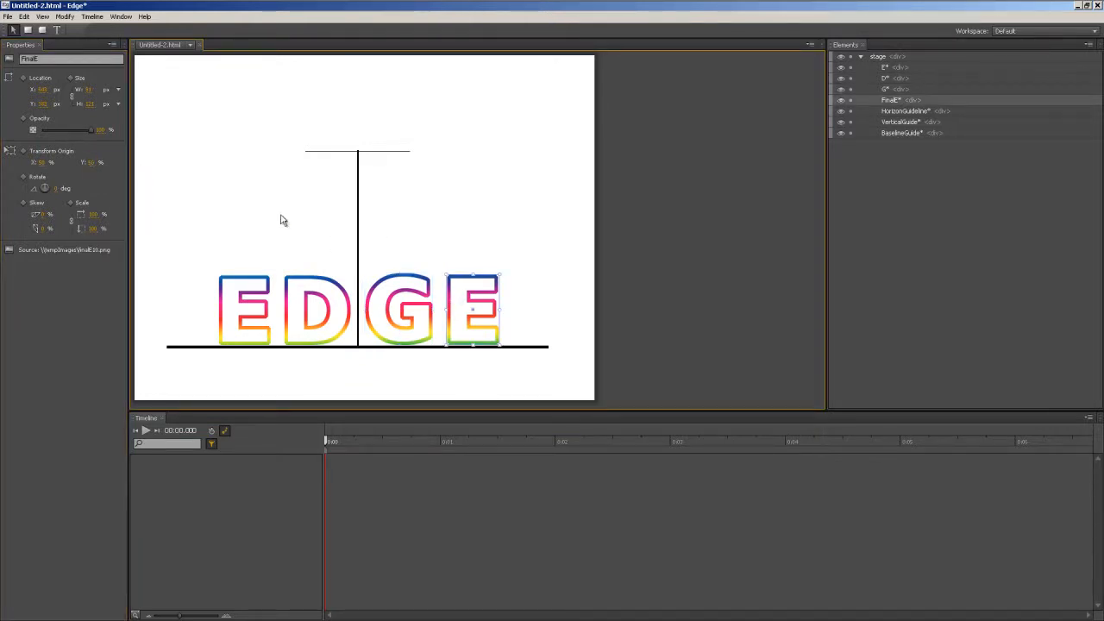
left_click(93, 162)
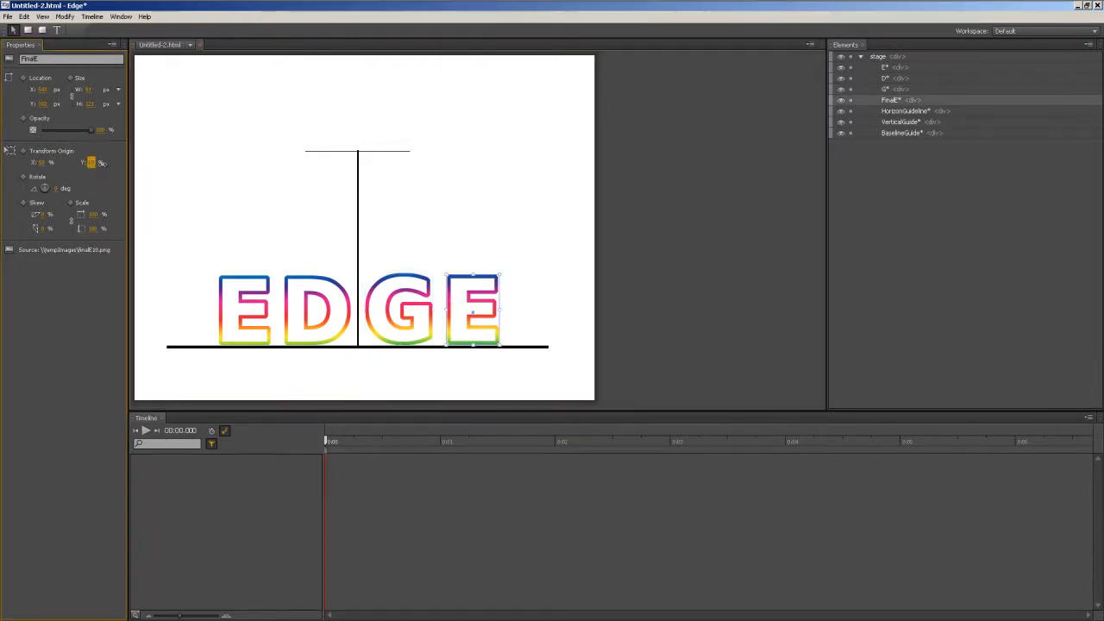
left_click(418, 223)
left_click(469, 293)
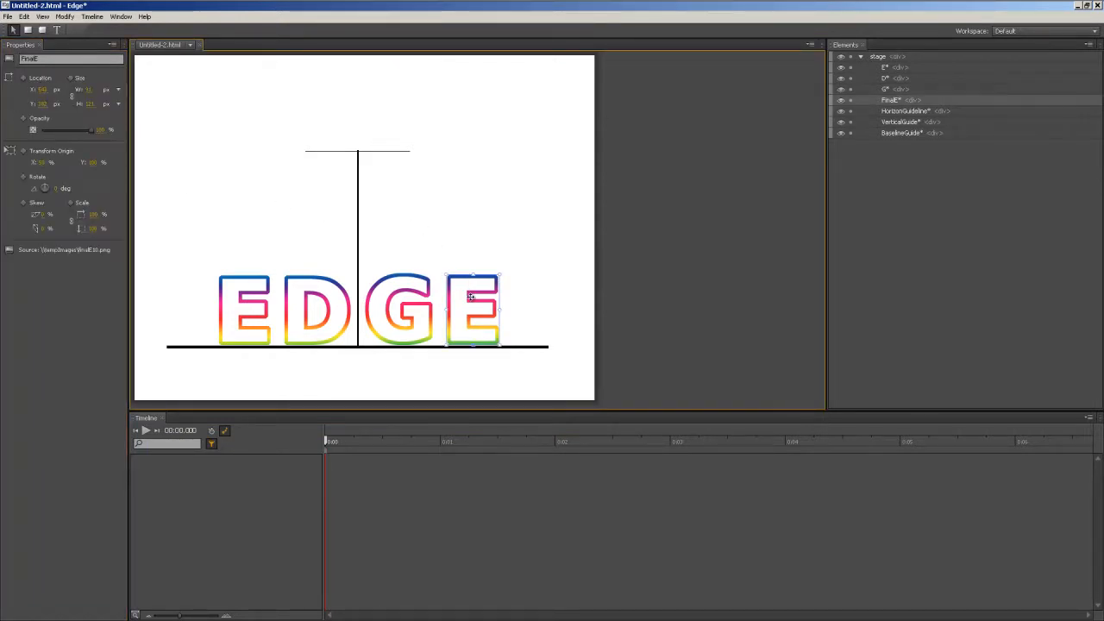
left_click(452, 226)
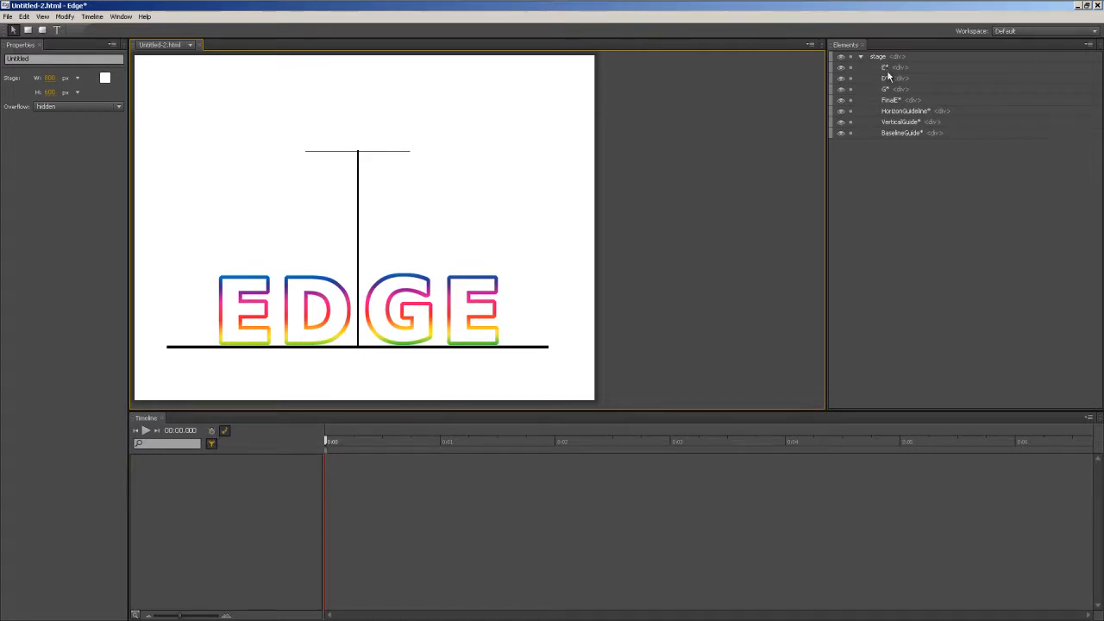
Step: Bring the BaselineGuide element forward one level in the stacking order, above VerticalGuide
left_click(904, 133)
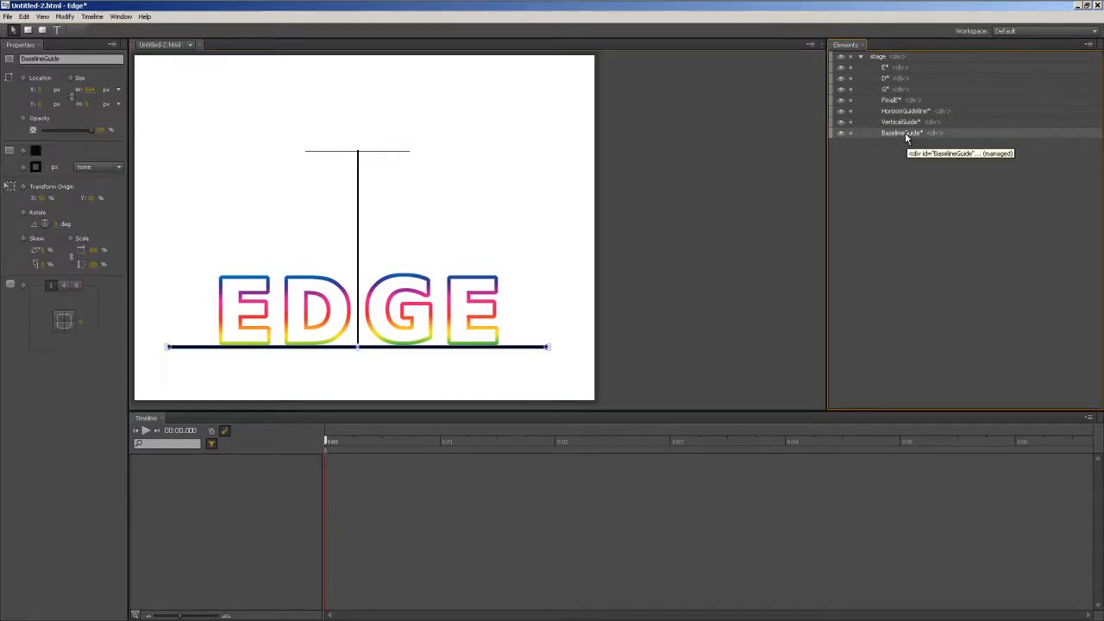
left_click(65, 16)
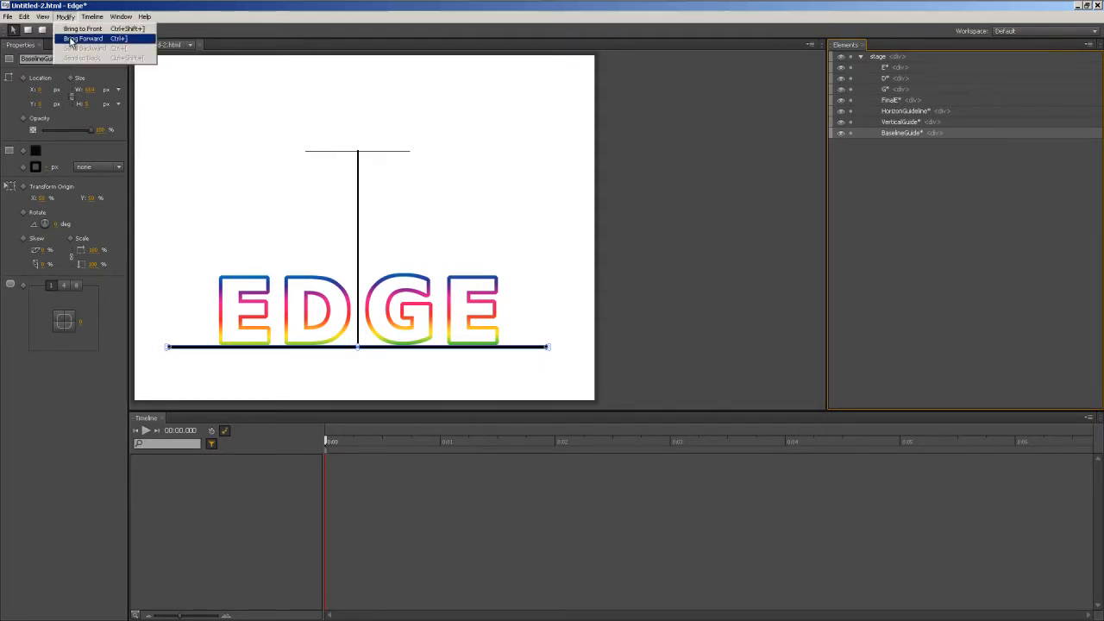
left_click(82, 39)
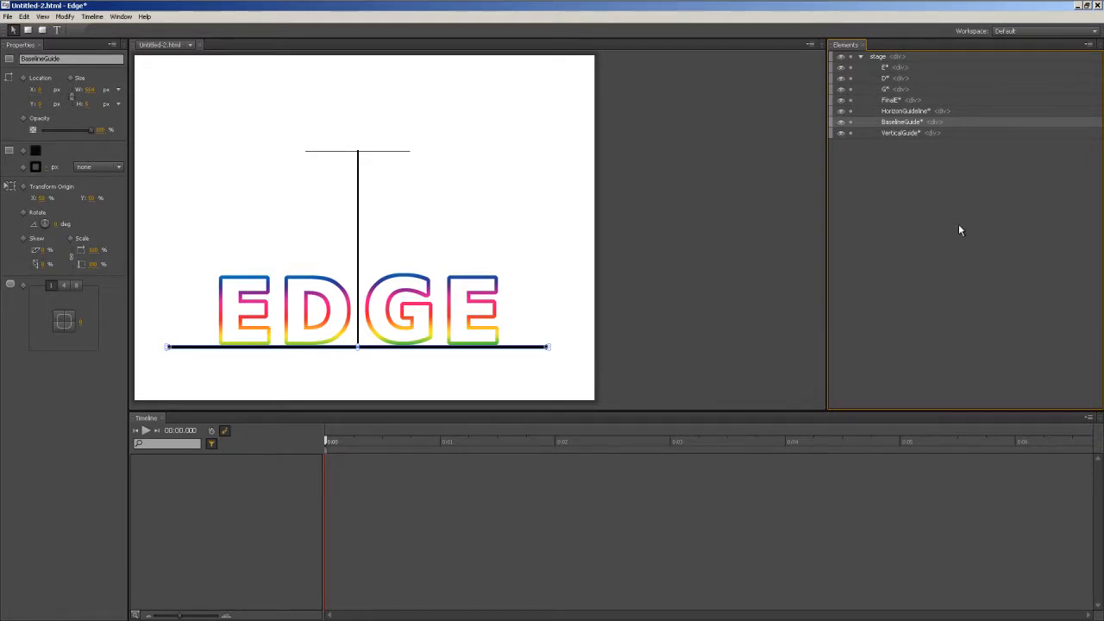
left_click(644, 238)
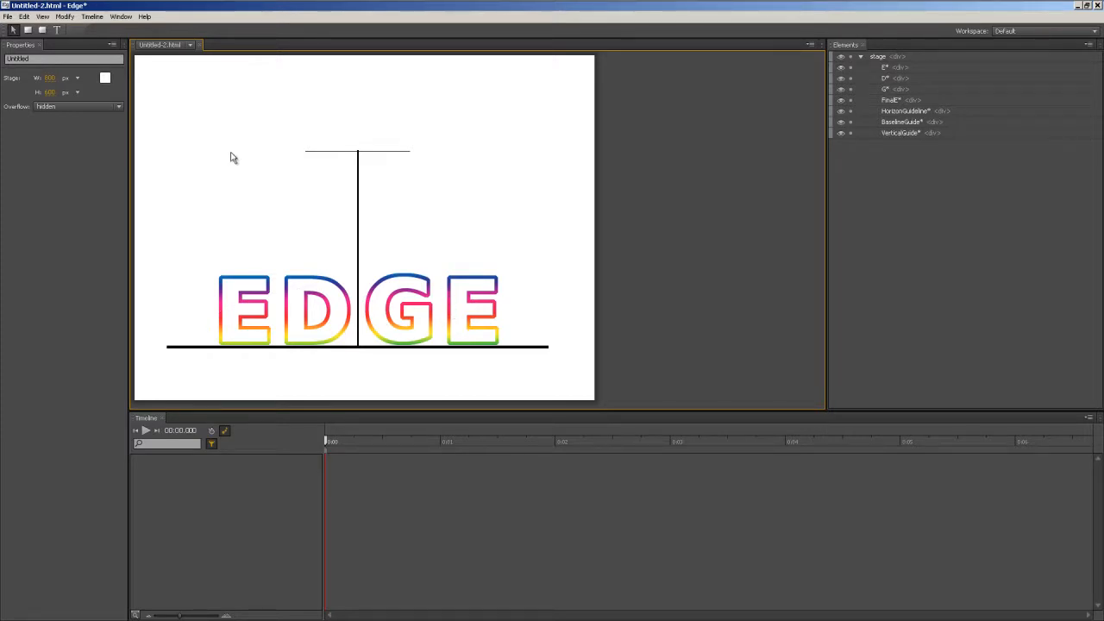
Step: Add Location and Scale keyframes at 0:00 for the first E and the D
left_click(886, 69)
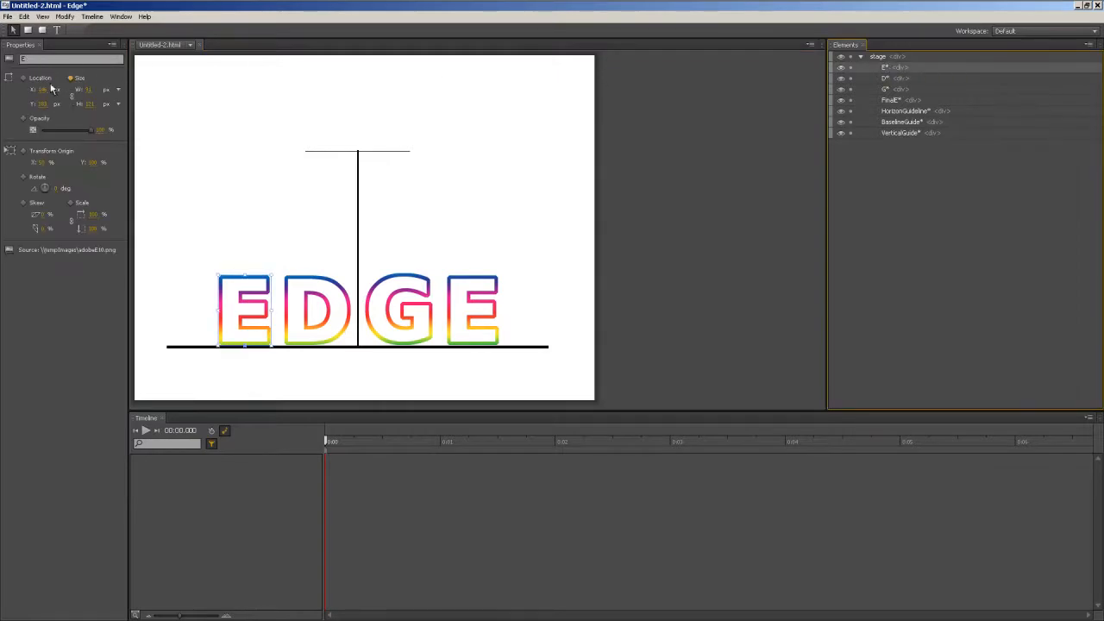
left_click(24, 78)
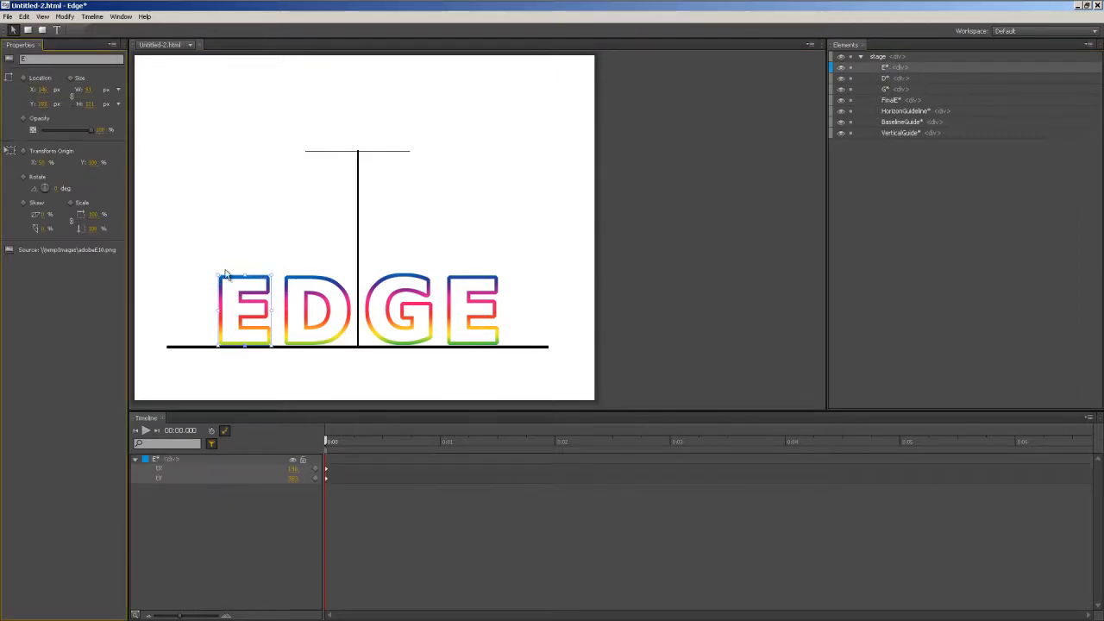
left_click(70, 203)
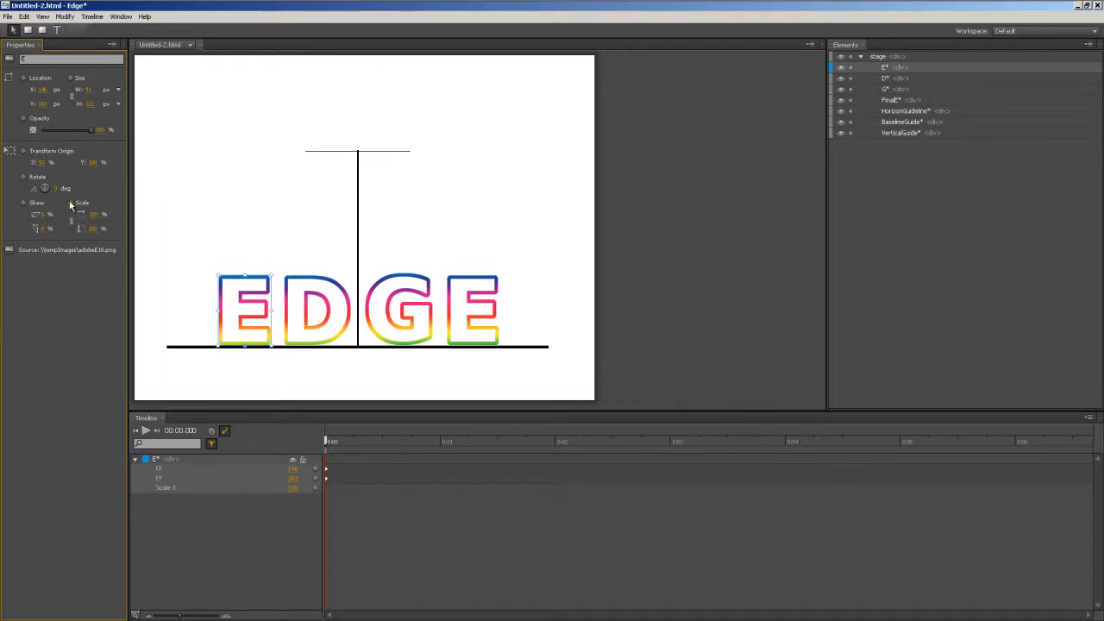
left_click(309, 283)
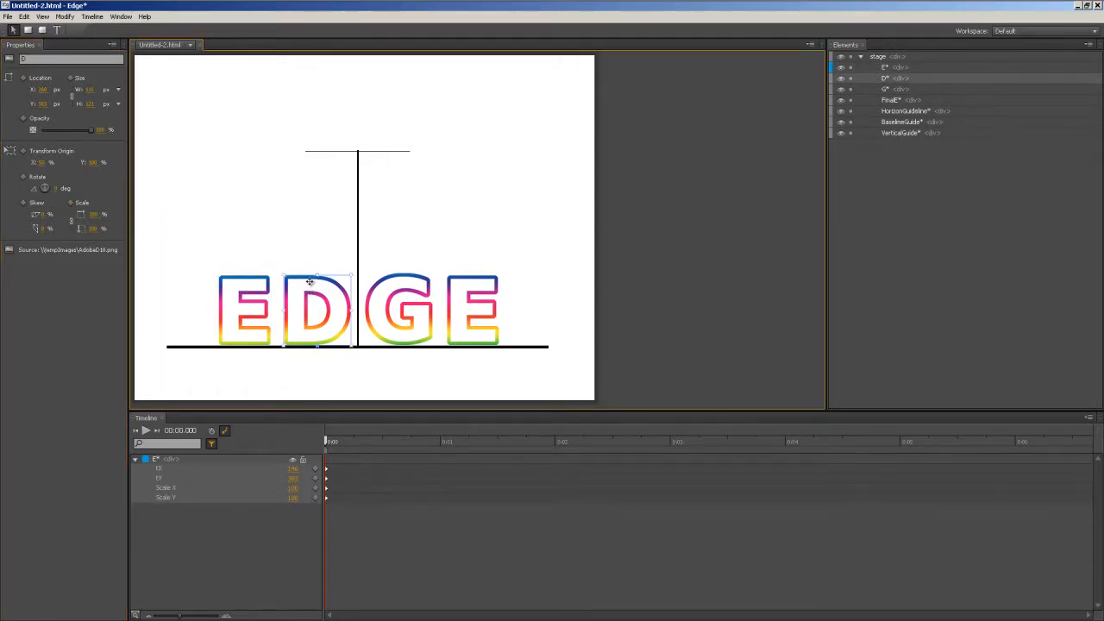
left_click(23, 79)
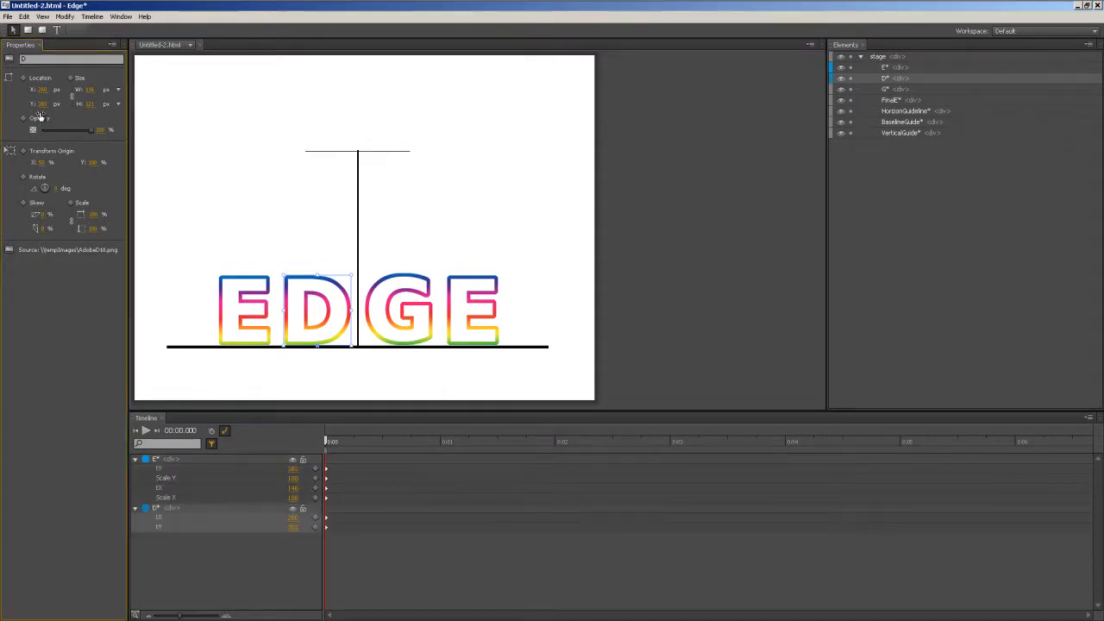
left_click(70, 204)
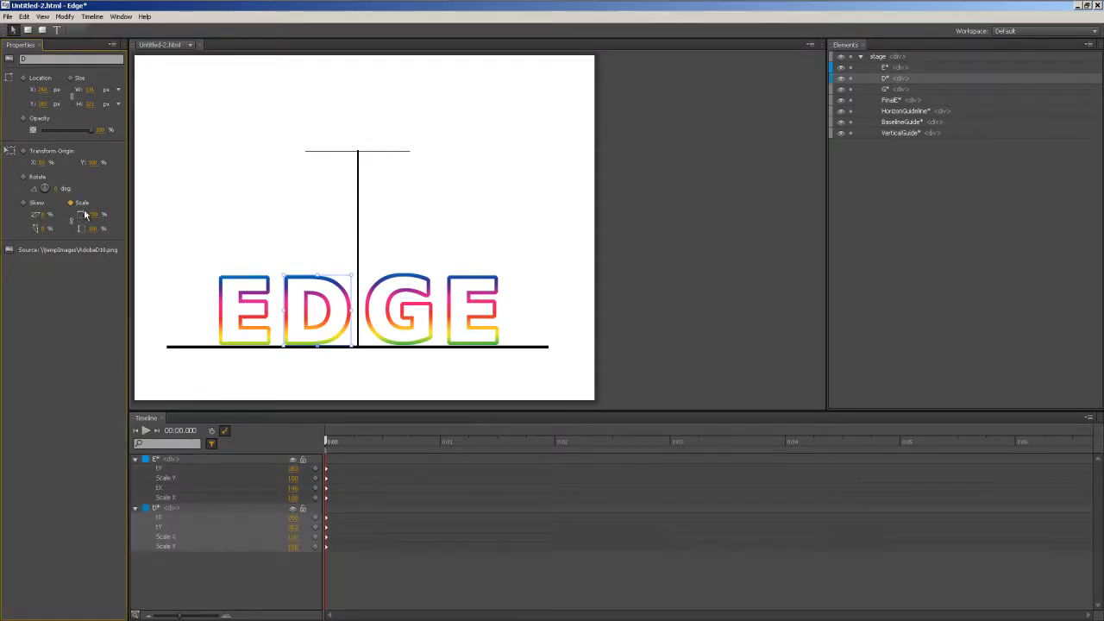
Step: Add Location and Scale keyframes at 0:00 for the G and the final E
left_click(385, 287)
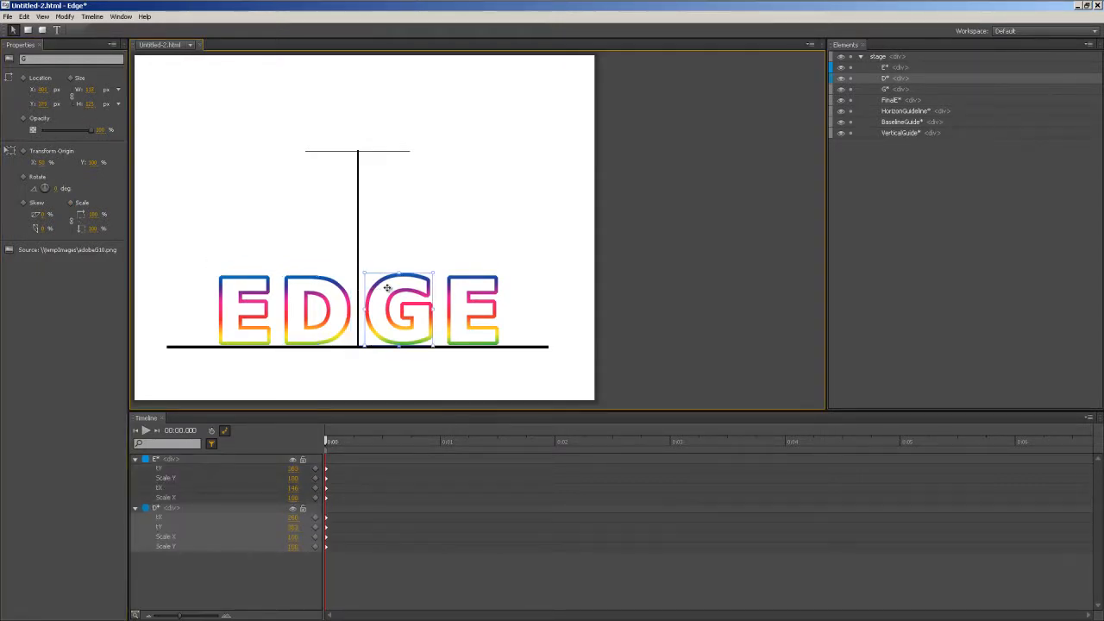
left_click(23, 79)
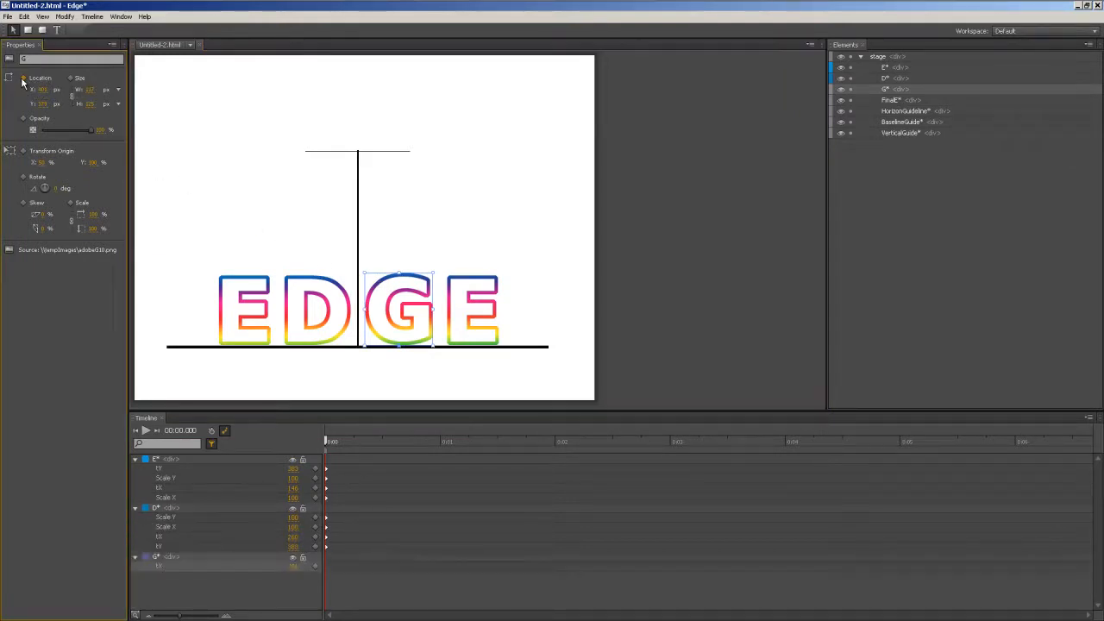
left_click(72, 205)
left_click(478, 294)
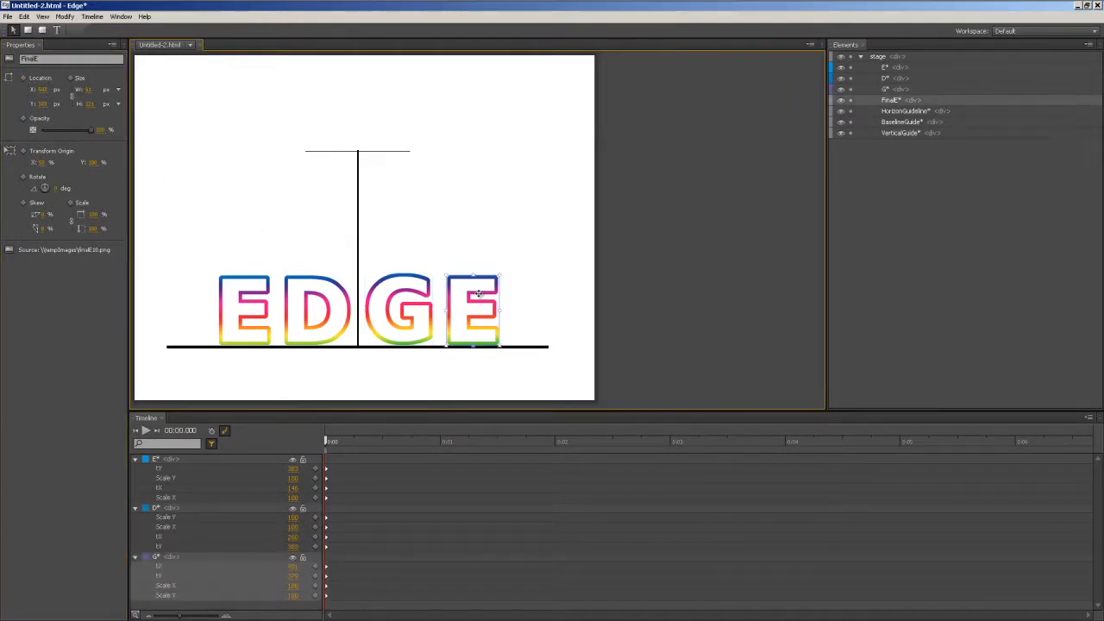
left_click(24, 79)
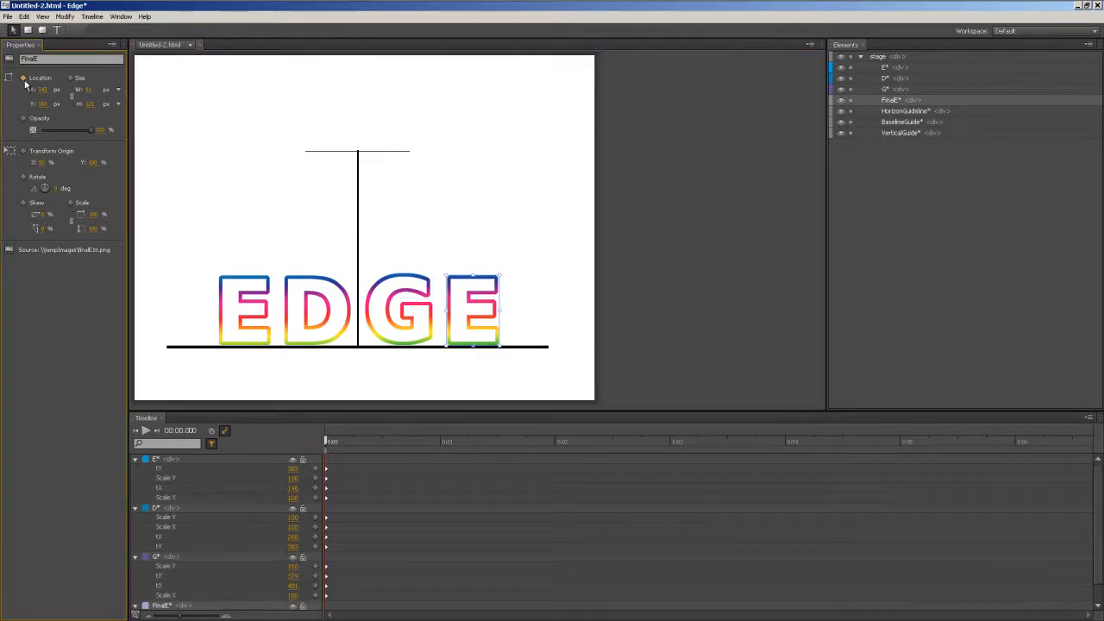
Step: Select all the letters' keyframes in the timeline and move them together from 0:00 to 0:03
left_click(493, 204)
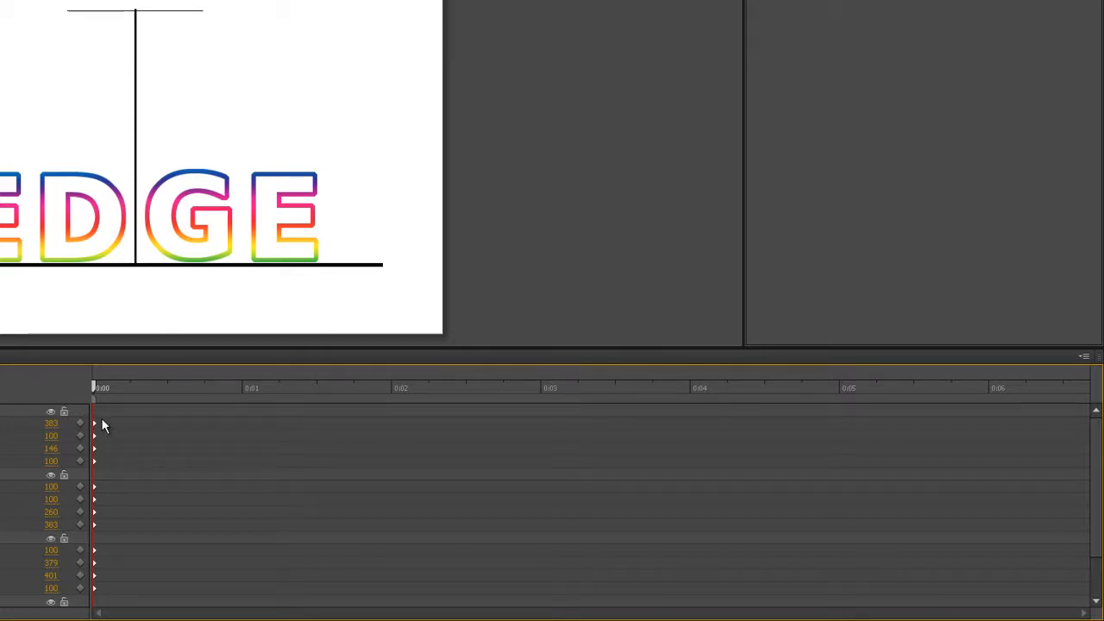
left_click_drag(101, 417, 74, 616)
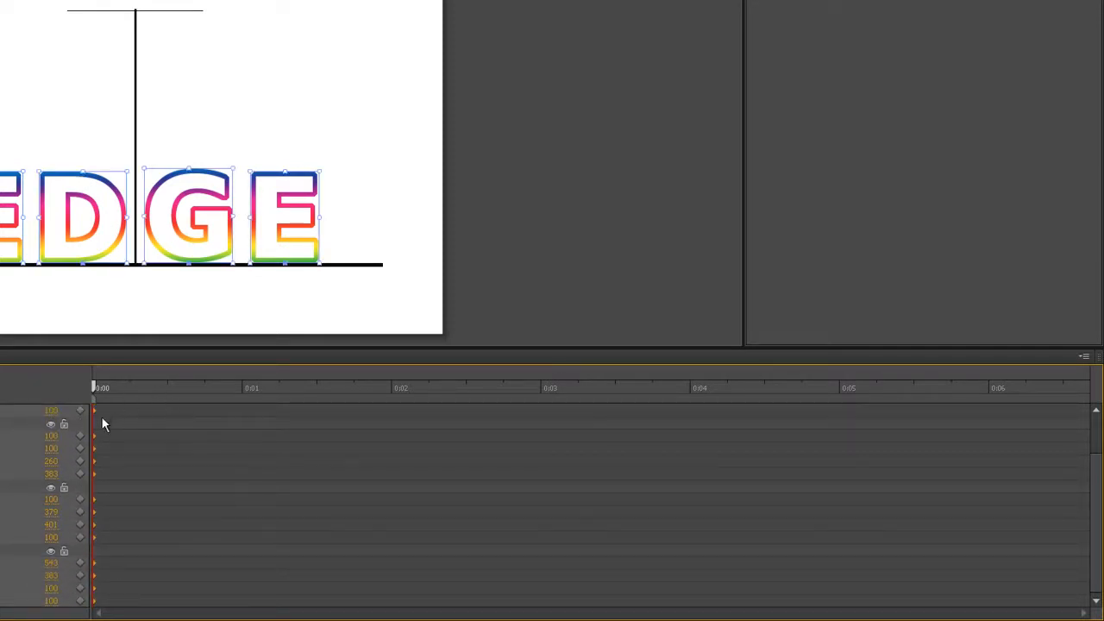
left_click_drag(98, 416, 545, 412)
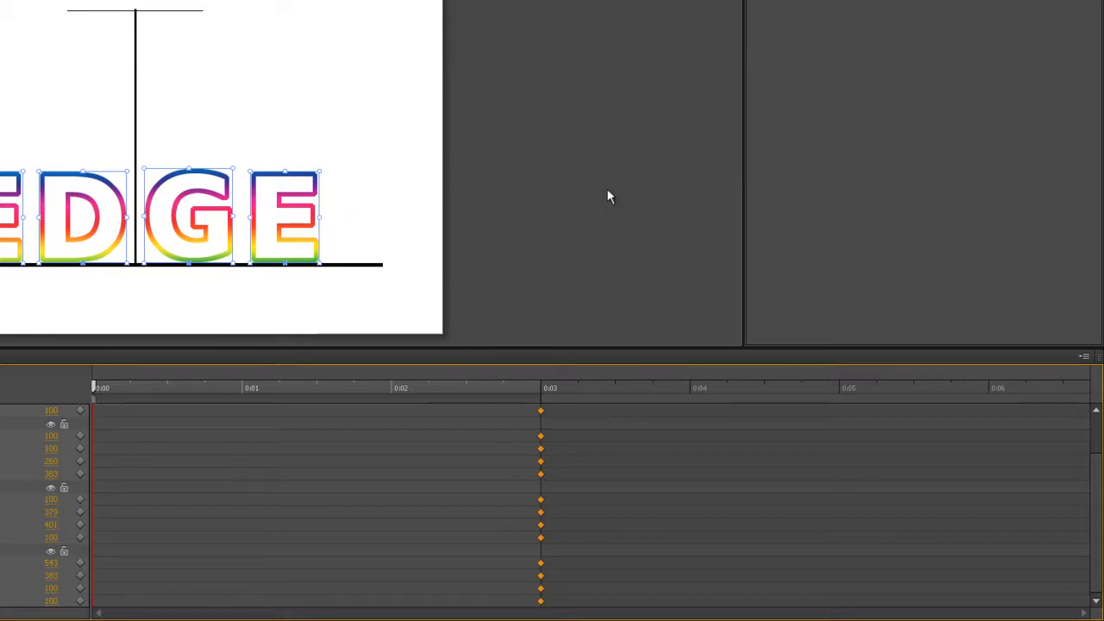
Step: With auto-keyframing on at 0:00, move the first E up onto the start of the HorizonGuideline and scale it to 25%
left_click(558, 198)
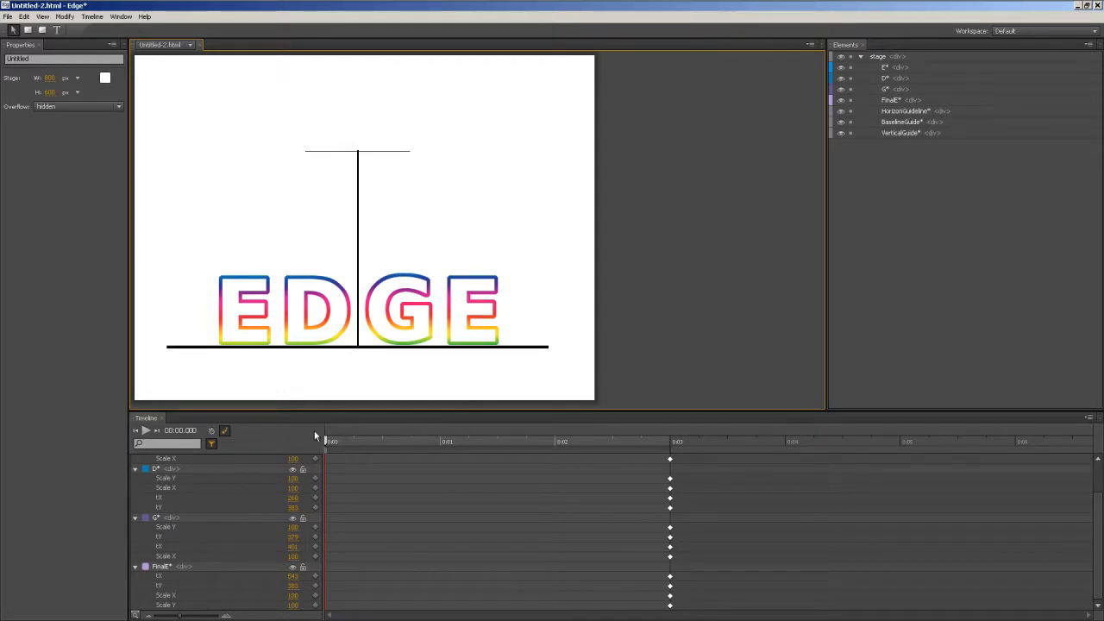
mouse_move(326, 441)
left_mouse_down()
mouse_move(567, 399)
mouse_move(670, 433)
mouse_move(452, 437)
mouse_move(341, 420)
mouse_move(317, 432)
left_mouse_up()
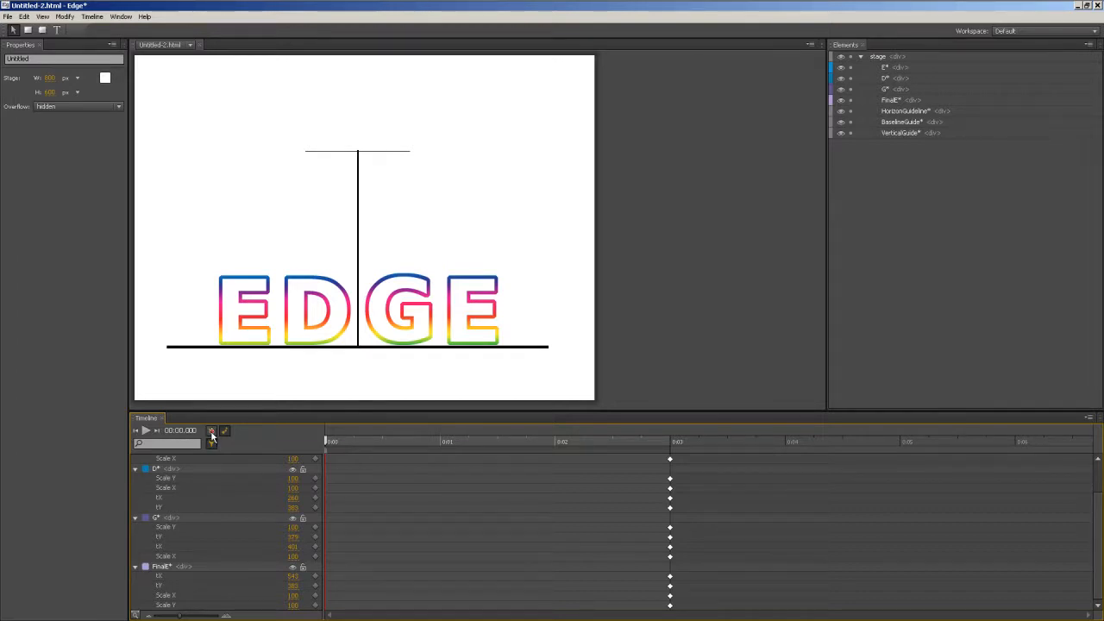
left_click(244, 311)
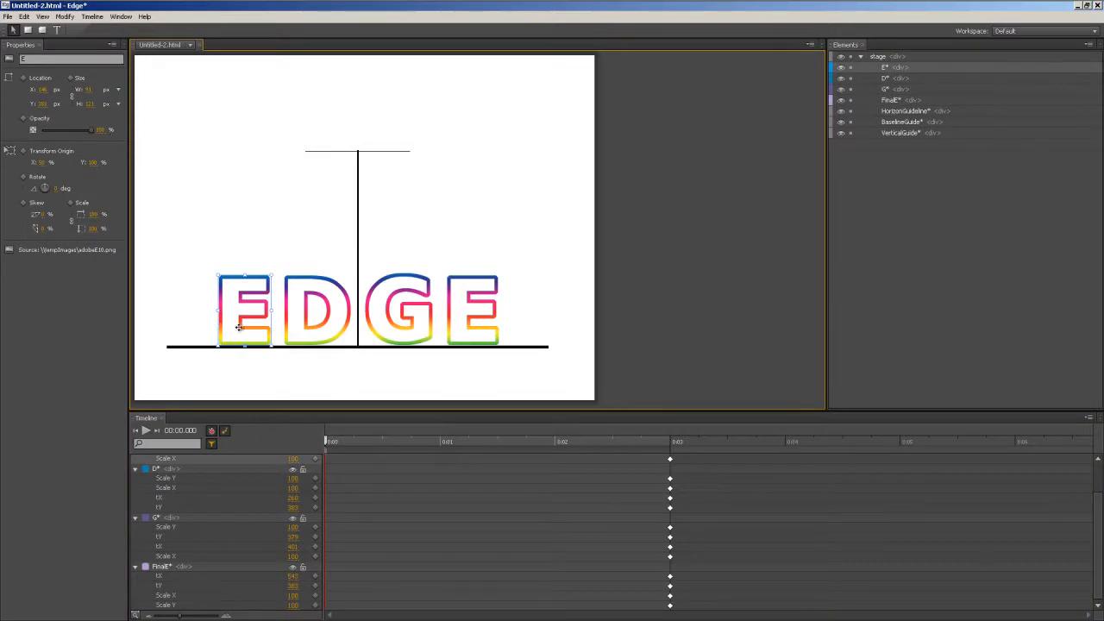
left_click_drag(238, 326, 309, 133)
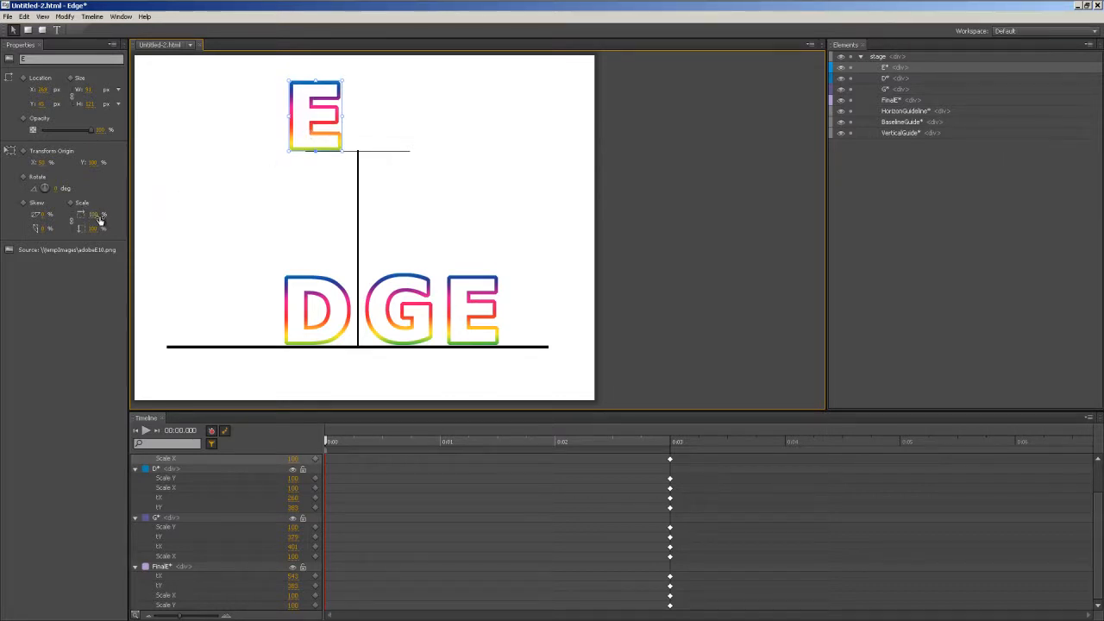
left_click_drag(101, 220, 47, 212)
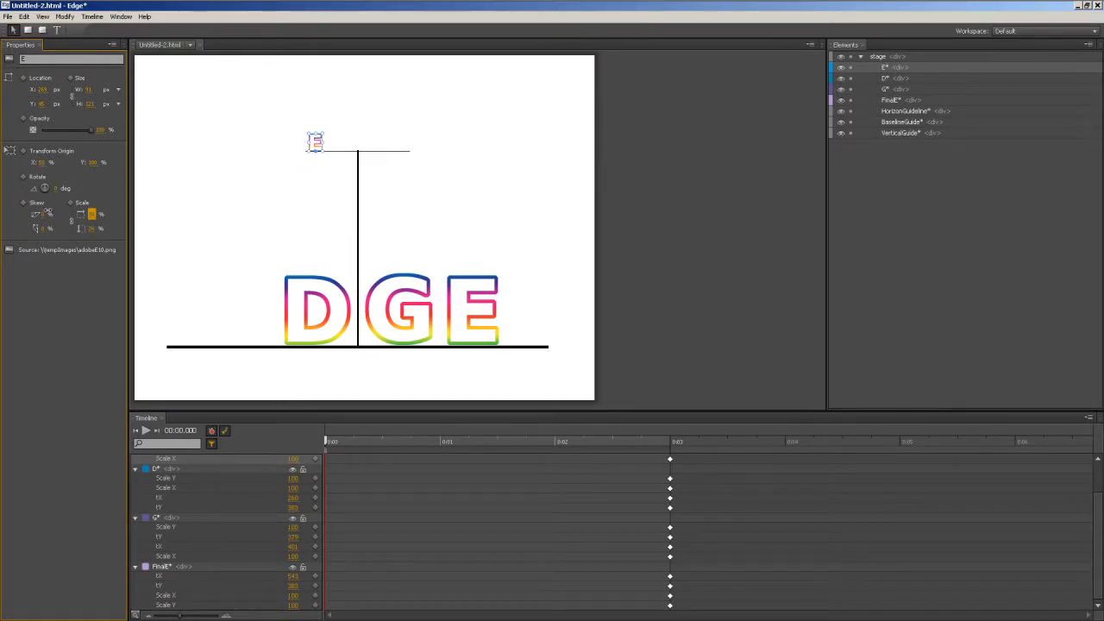
left_click_drag(47, 212, 47, 212)
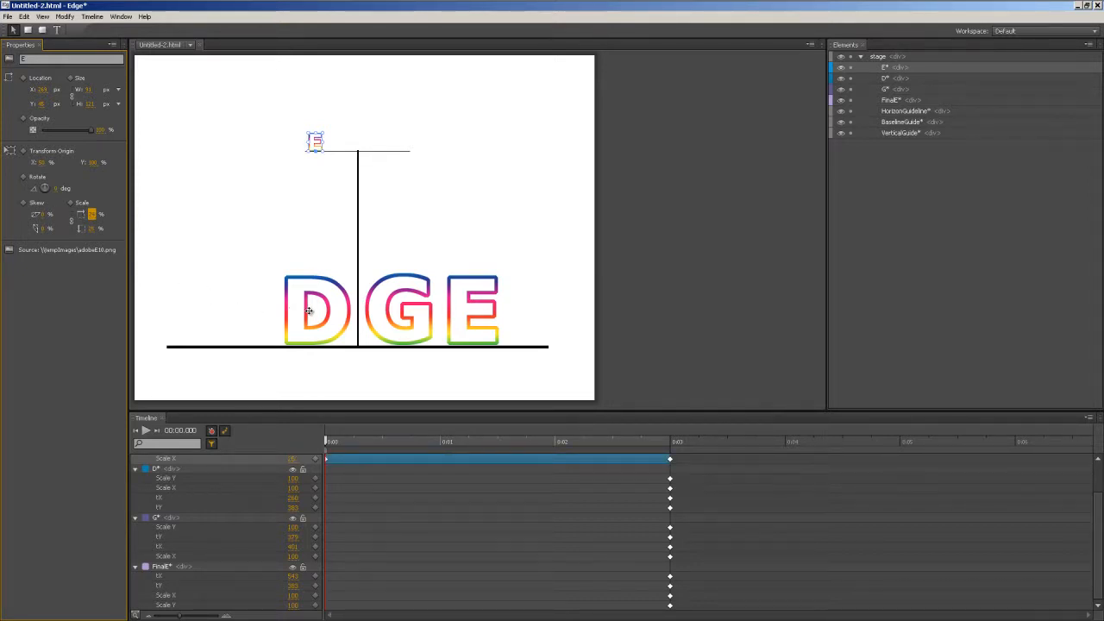
Step: Move the D up onto the HorizonGuideline beside the small E and scale it to 25%
left_click_drag(309, 311, 324, 116)
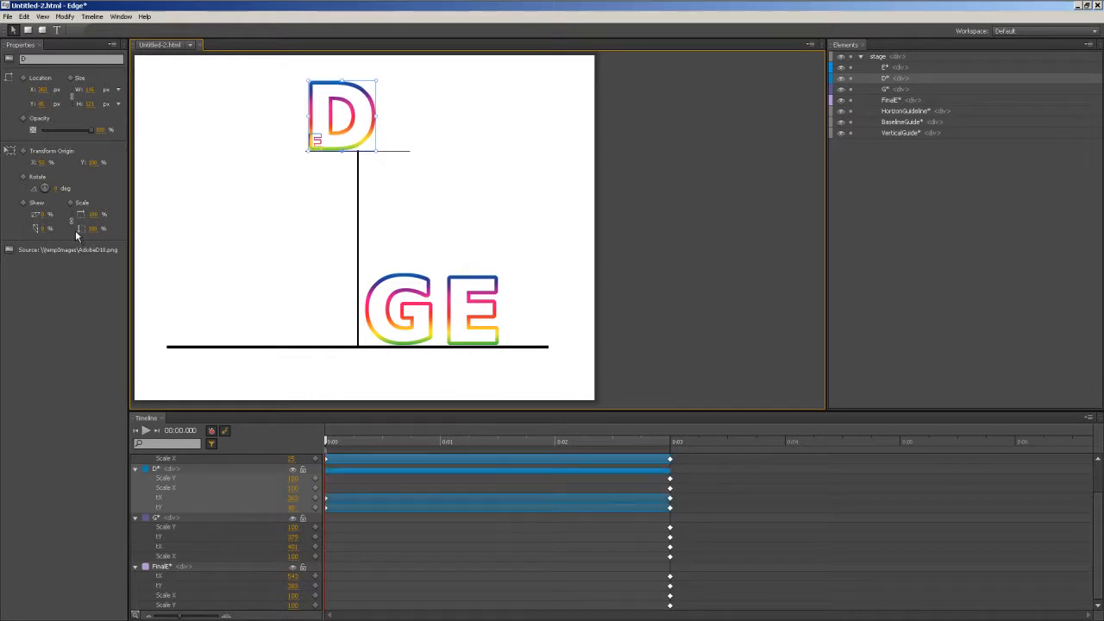
left_click_drag(99, 220, 95, 221)
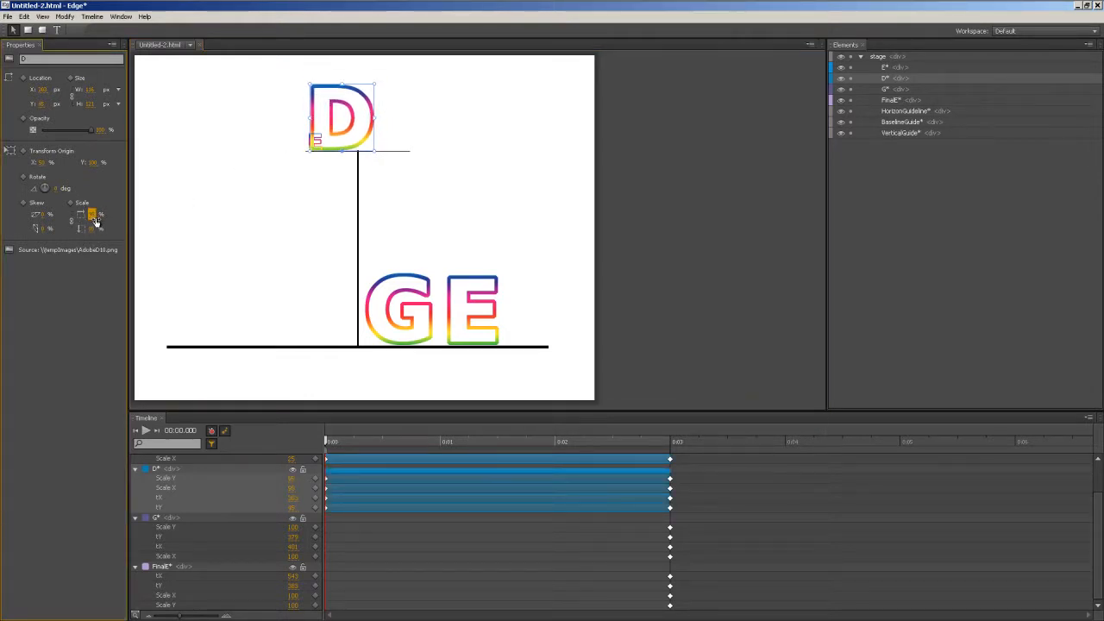
left_click(93, 214)
type("25")
key("Return")
Step: Move the G up onto the HorizonGuideline, on the far side of the VerticalGuide from the D, and scale it to 25%
left_click(401, 281)
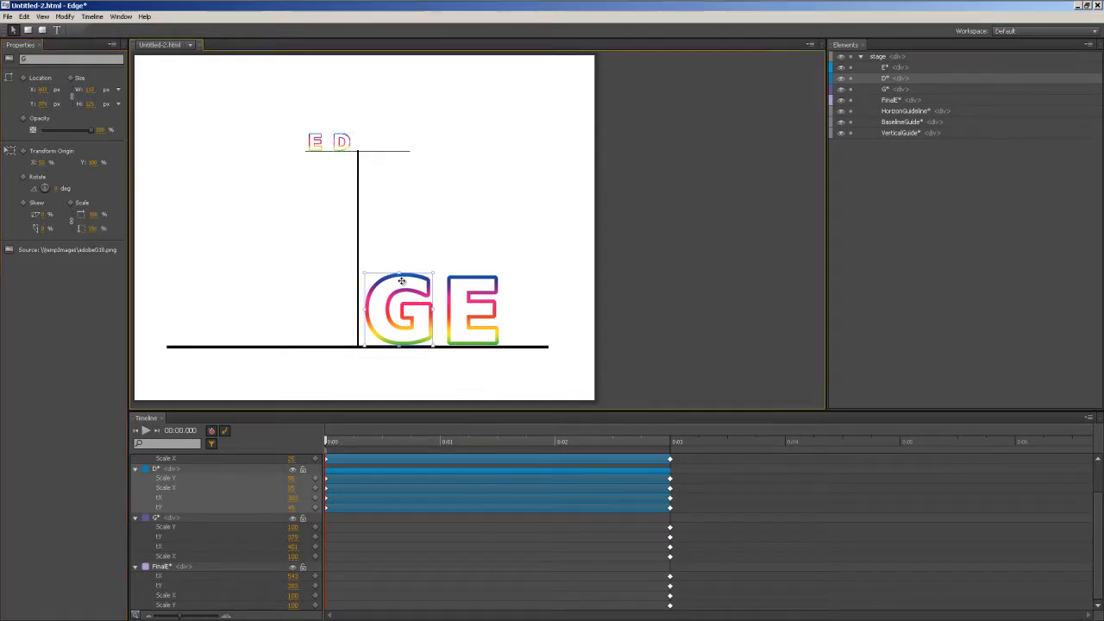
left_click_drag(403, 286, 381, 90)
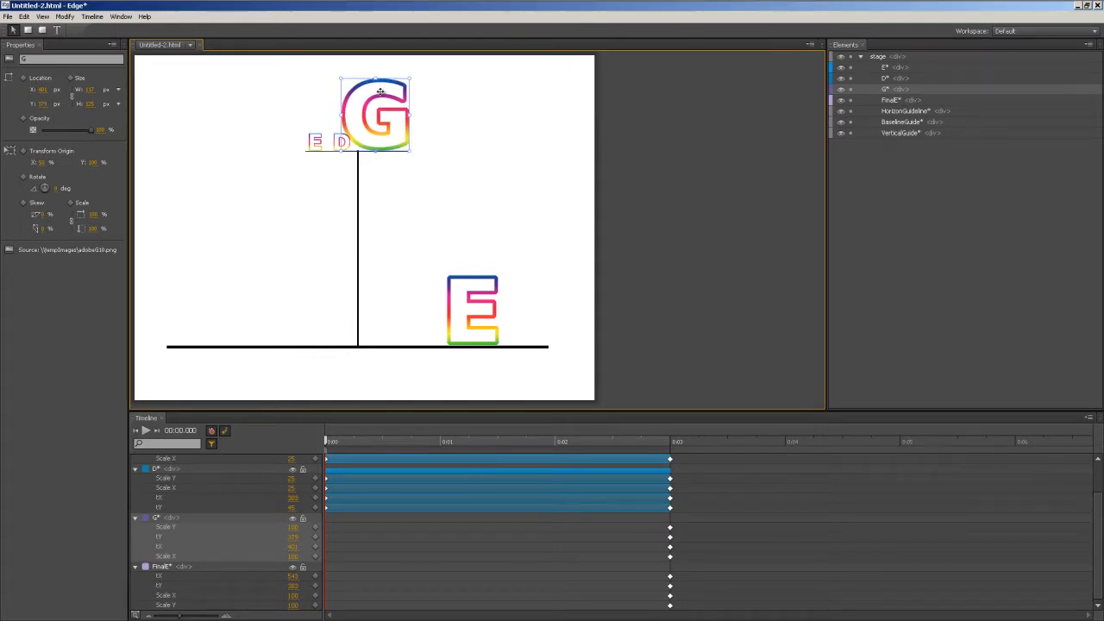
left_click(96, 213)
type("25")
key("Return")
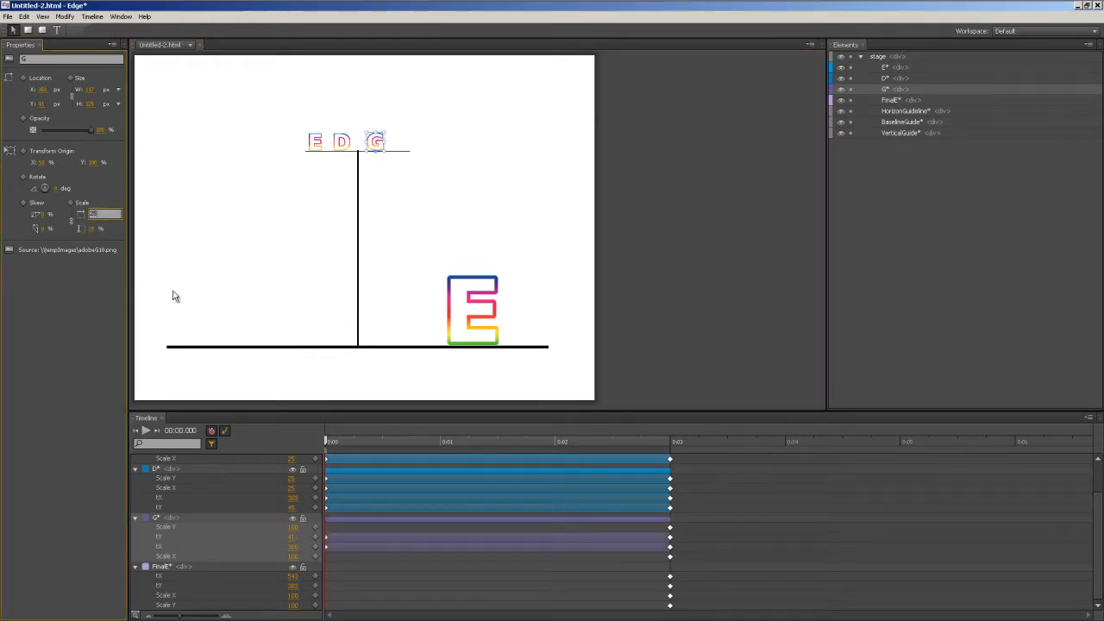
Step: Move the final E up onto the end of the HorizonGuideline, scale it to 25%, and clear the selection
left_click(479, 293)
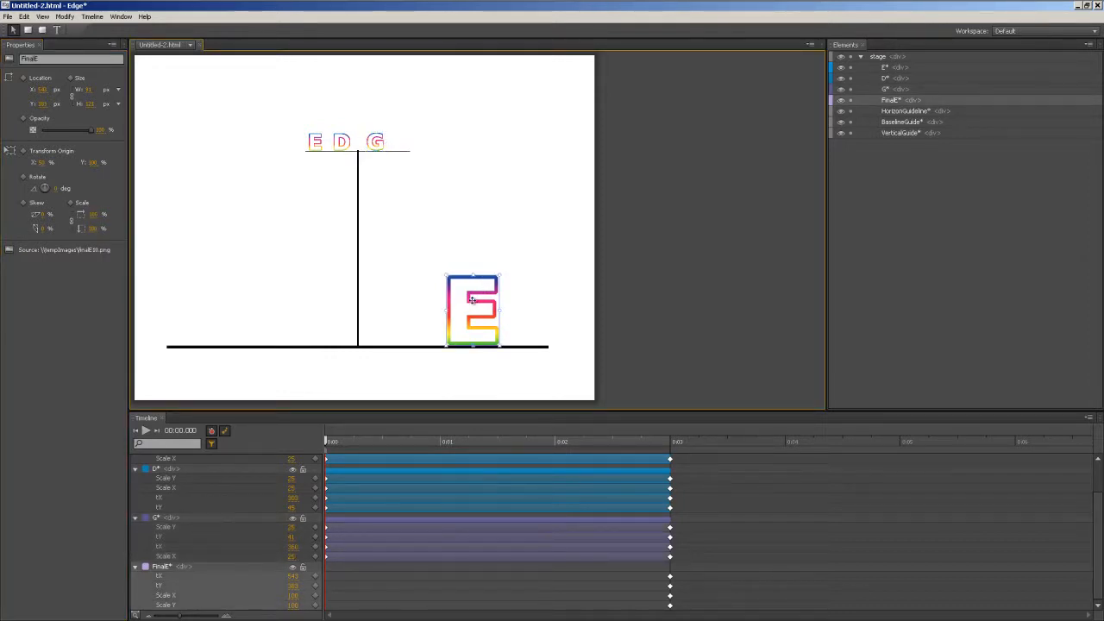
left_click_drag(471, 299, 404, 113)
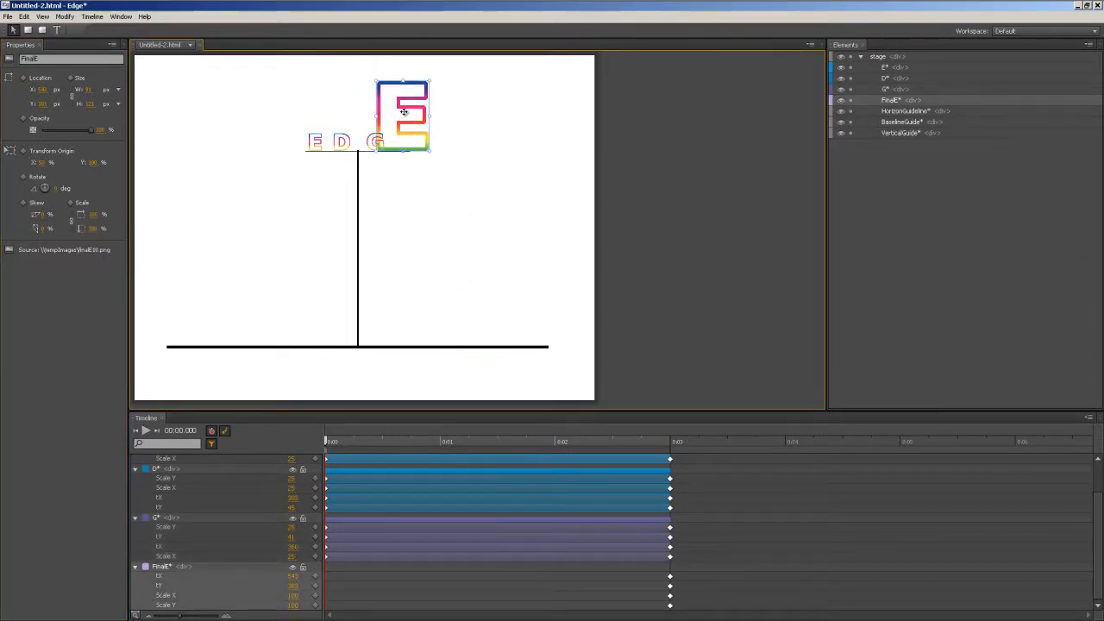
left_click(98, 214)
type("25")
key("Return")
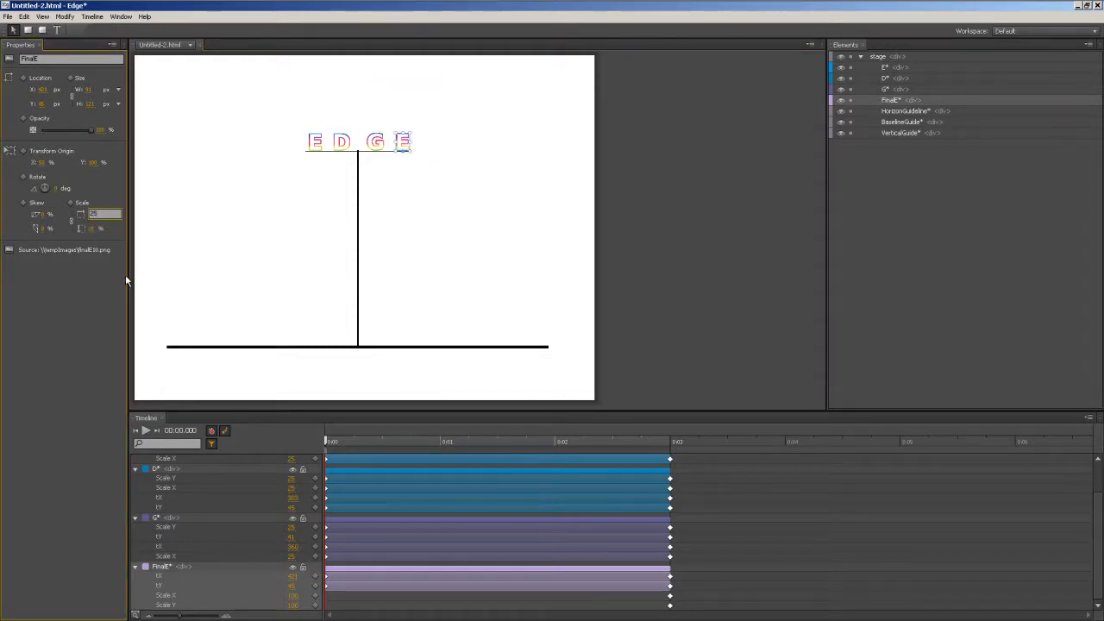
left_click(426, 175)
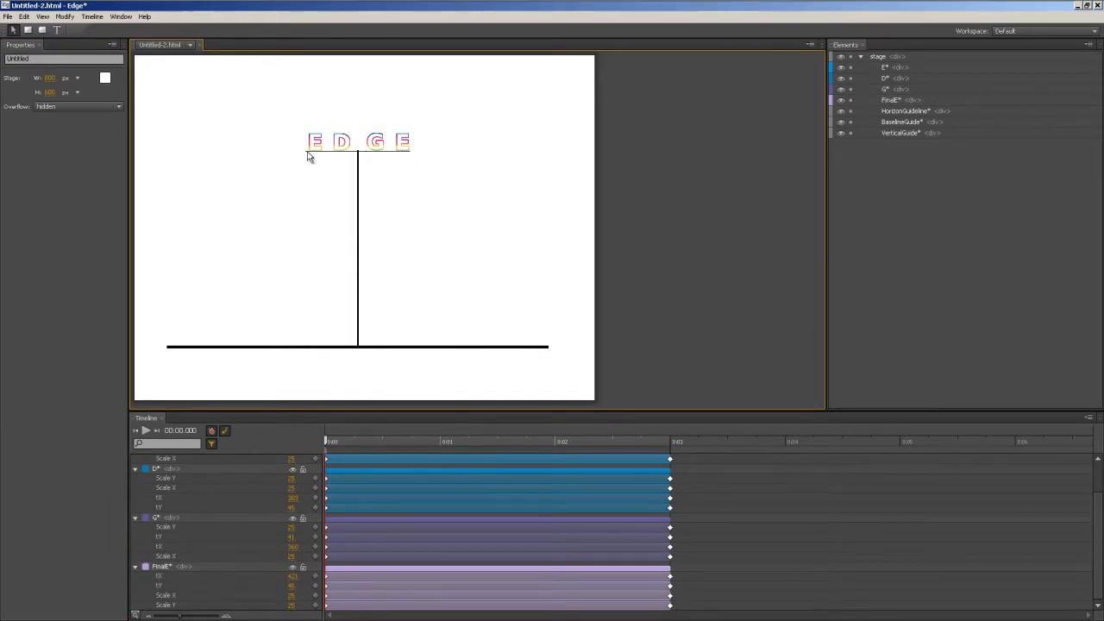
Step: Nudge the small G and D toward each other so they sit close on either side of the VerticalGuide
left_click(376, 142)
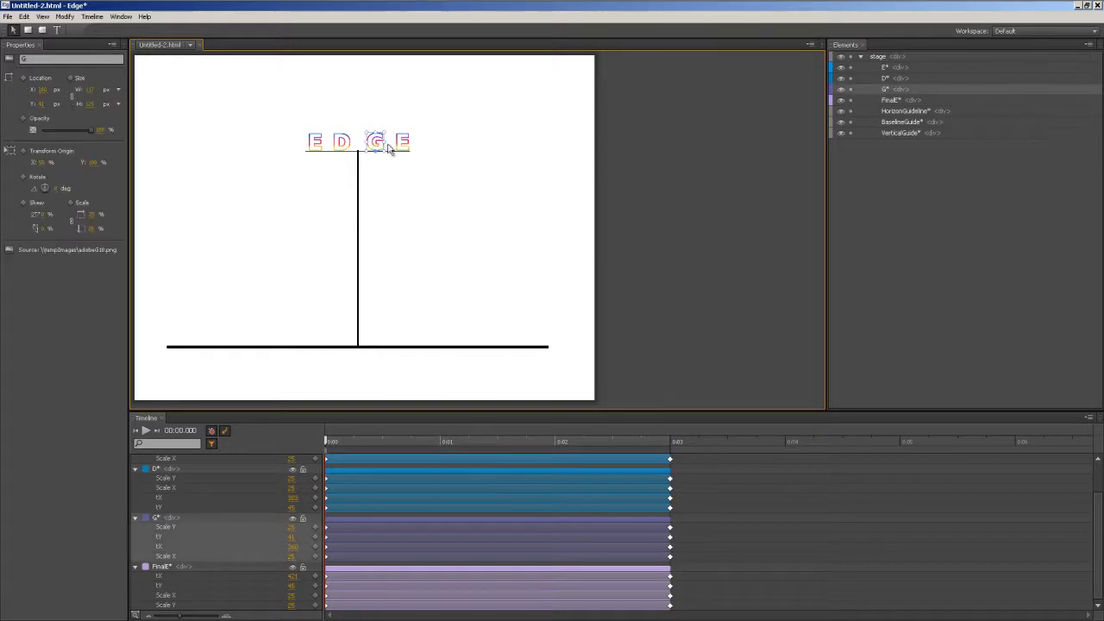
key("Left")
key("Left")
left_click(341, 142)
key("Right")
key("Right")
key("Right")
key("Right")
key("Right")
key("Right")
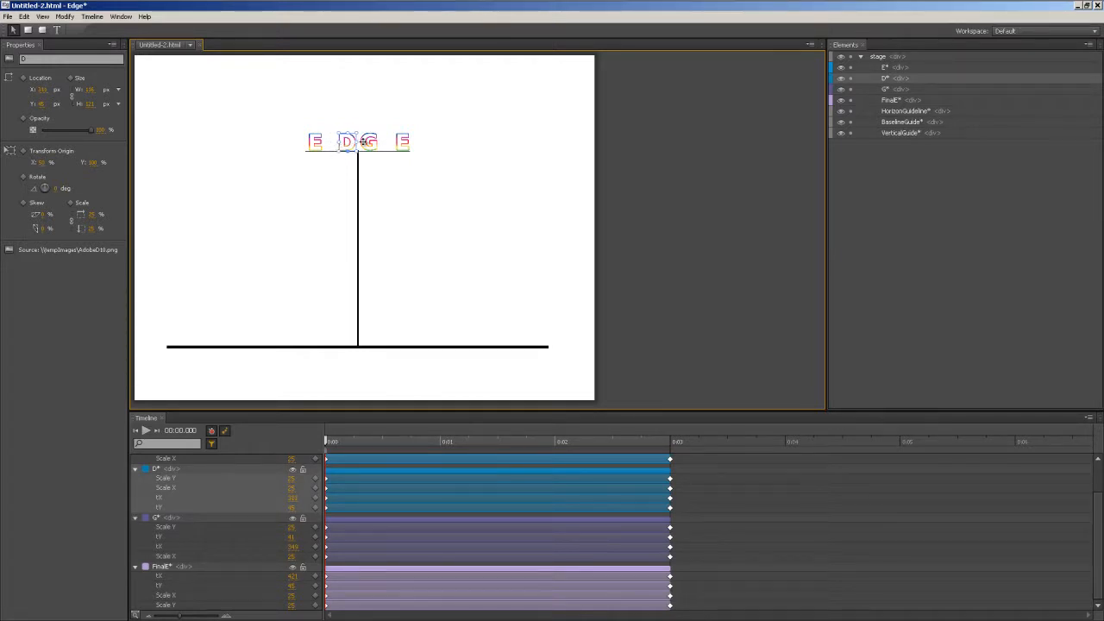
Step: Nudge the small final E along the HorizonGuideline until it sits right beside the G, at about X 394
left_click(368, 144)
left_click(403, 140)
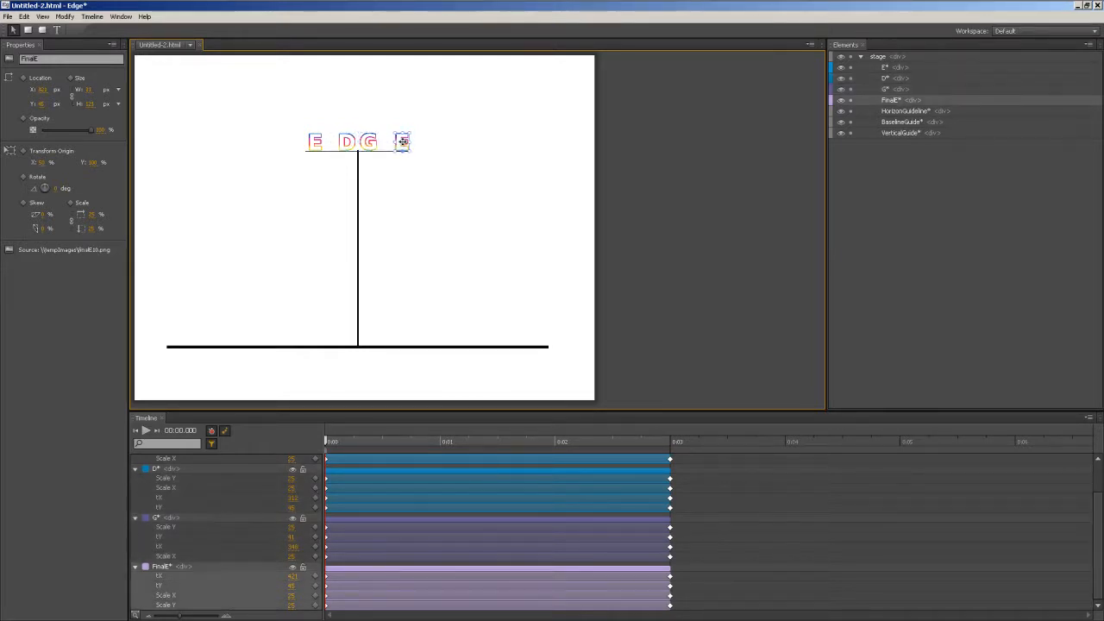
key("Left")
key("Left")
key("Left")
key("Left")
key("Left")
key("Left")
key("Left")
key("Left")
key("Left")
key("Left")
key("Left")
key("Left")
key("Left")
key("Left")
key("Left")
key("Left")
key("Left")
key("Left")
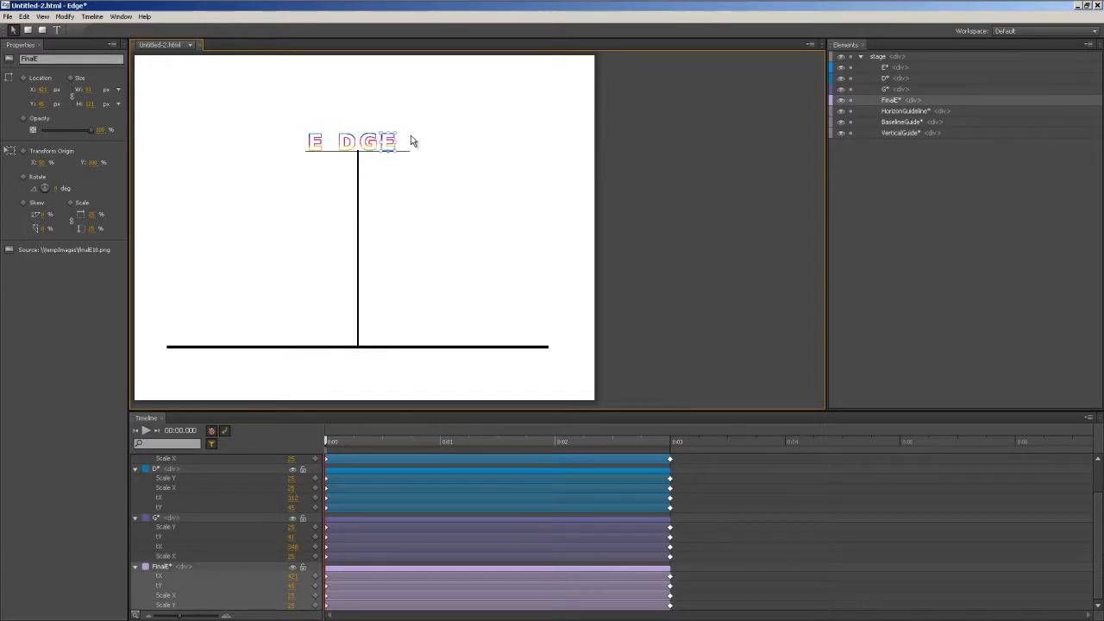
Step: Nudge the small first E along the HorizonGuideline until it sits right beside the D
left_click(316, 141)
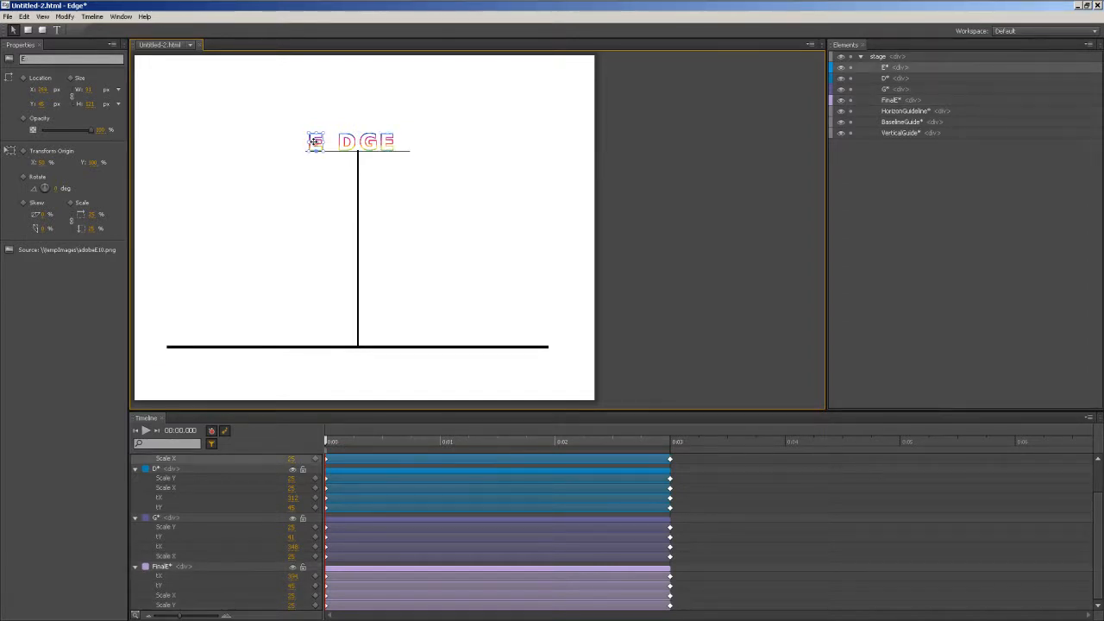
key("Right")
key("Right")
key("Right")
key("Right")
key("Right")
key("Right")
key("Right")
key("Right")
key("Right")
key("Right")
key("Right")
key("Right")
key("Right")
key("Right")
key("Right")
Step: Fine-tune the gap between the middle letters by nudging the G to X 346 and the D to X 314
left_click(345, 140)
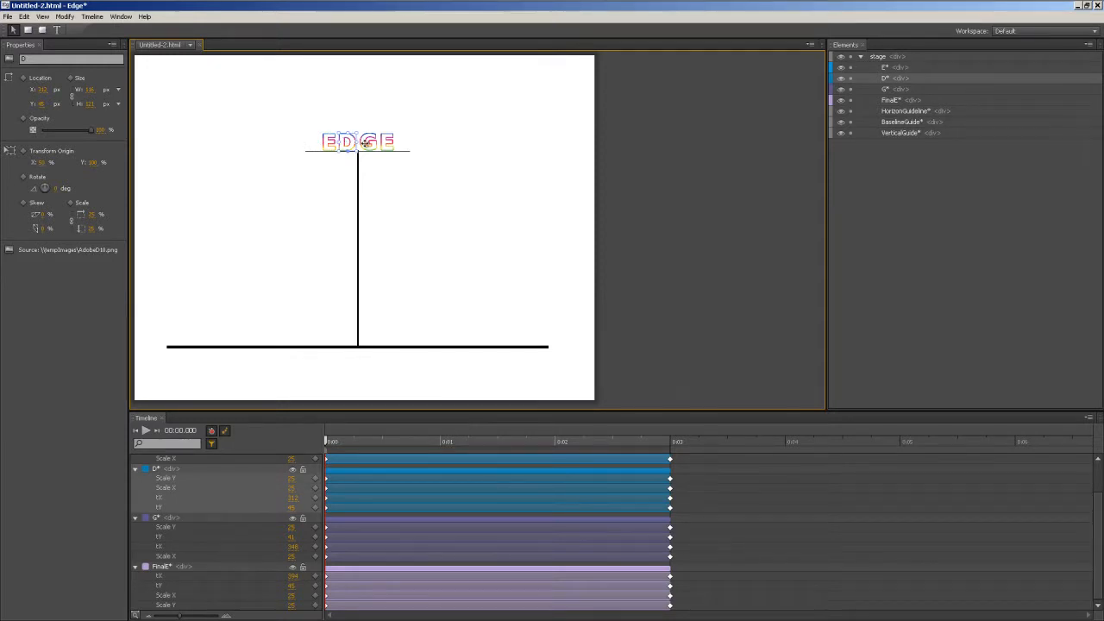
left_click(367, 142)
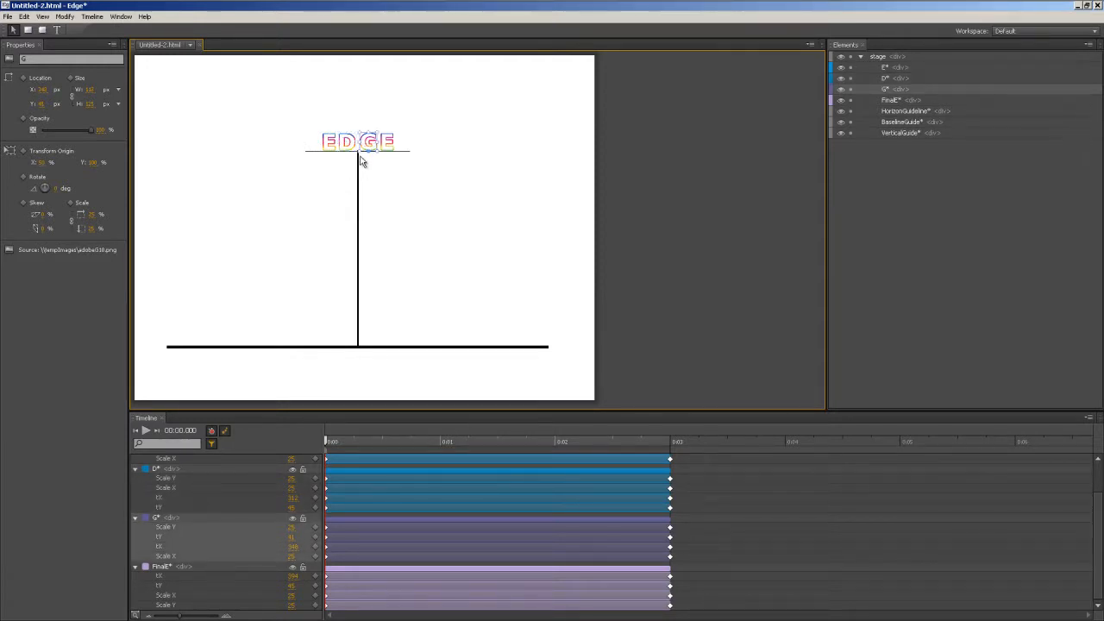
key("Left")
key("Left")
left_click(346, 142)
key("Right")
key("Right")
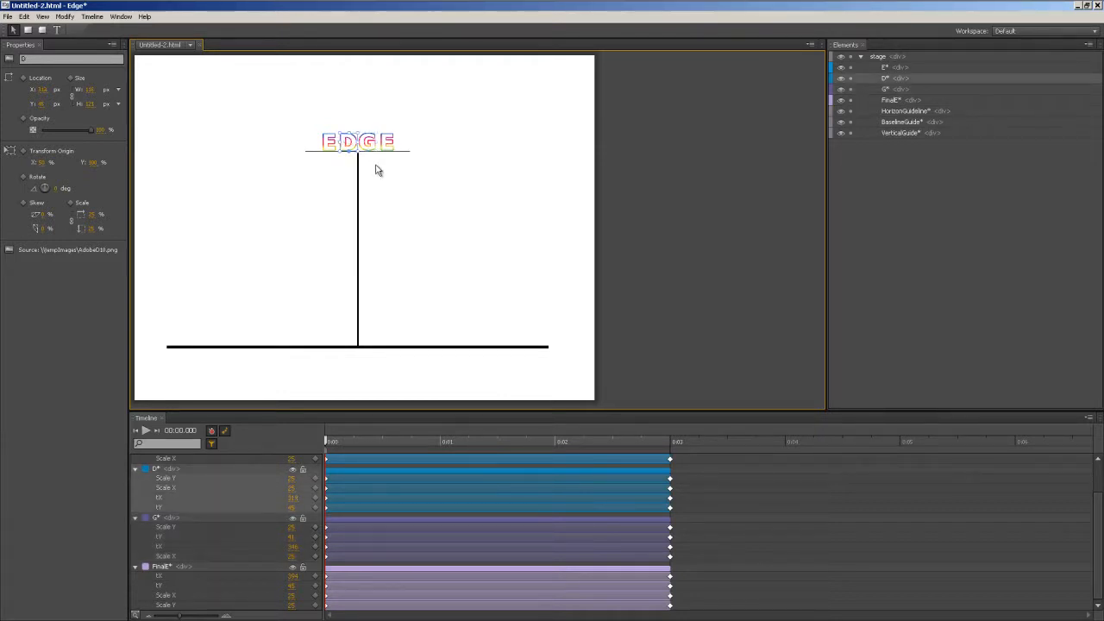
Step: Nudge the final E to about X 389 and the first E closer to the D to even out the letter spacing
left_click(368, 155)
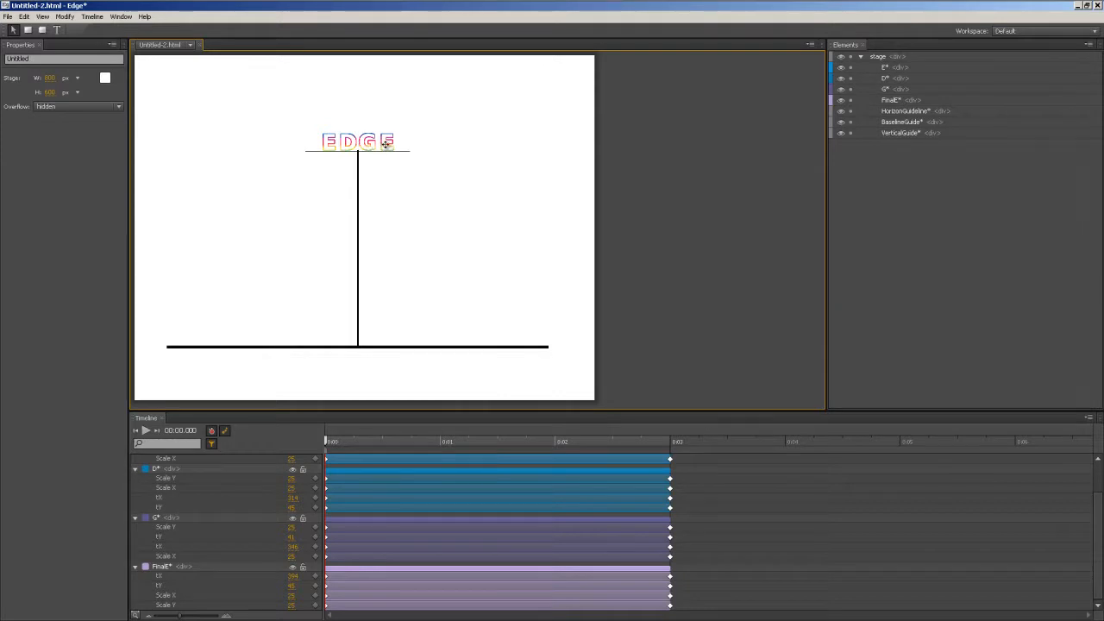
left_click(387, 143)
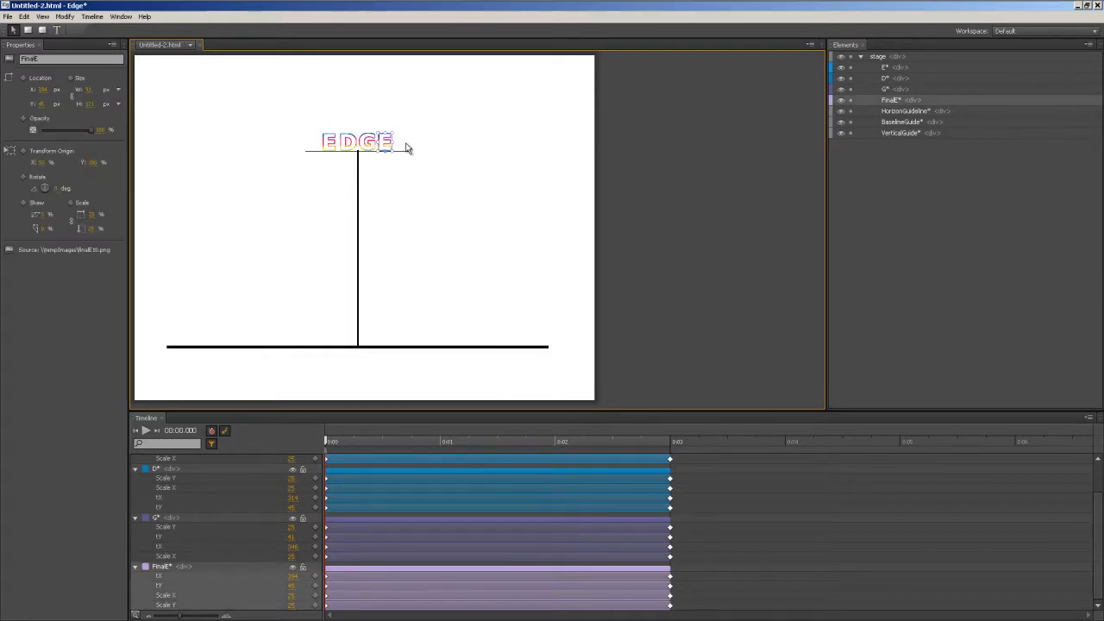
left_click(408, 148)
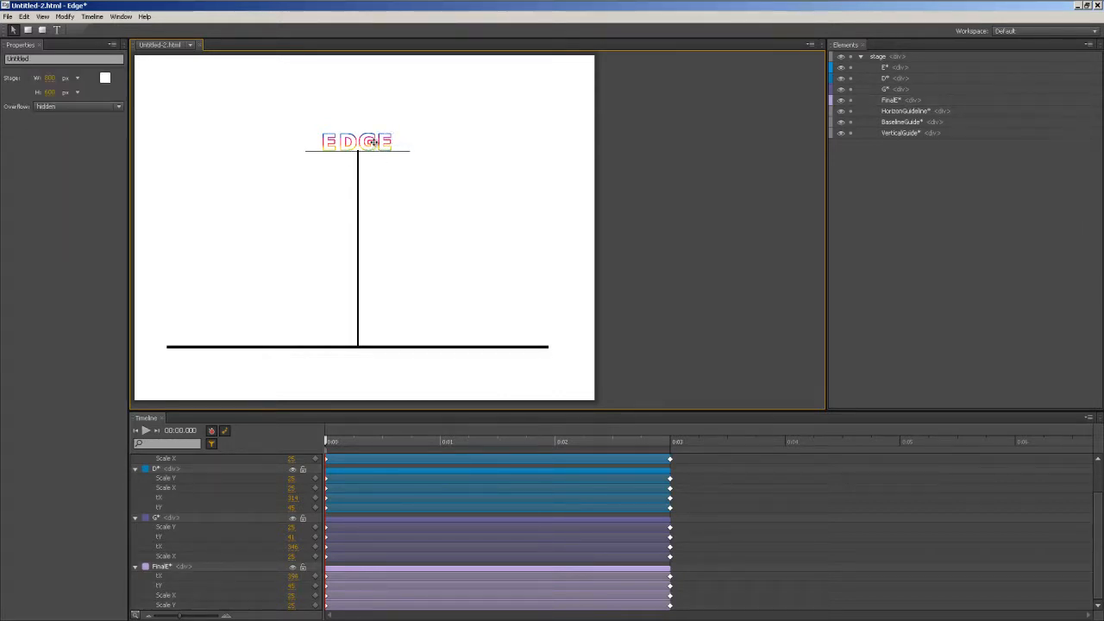
left_click(380, 143)
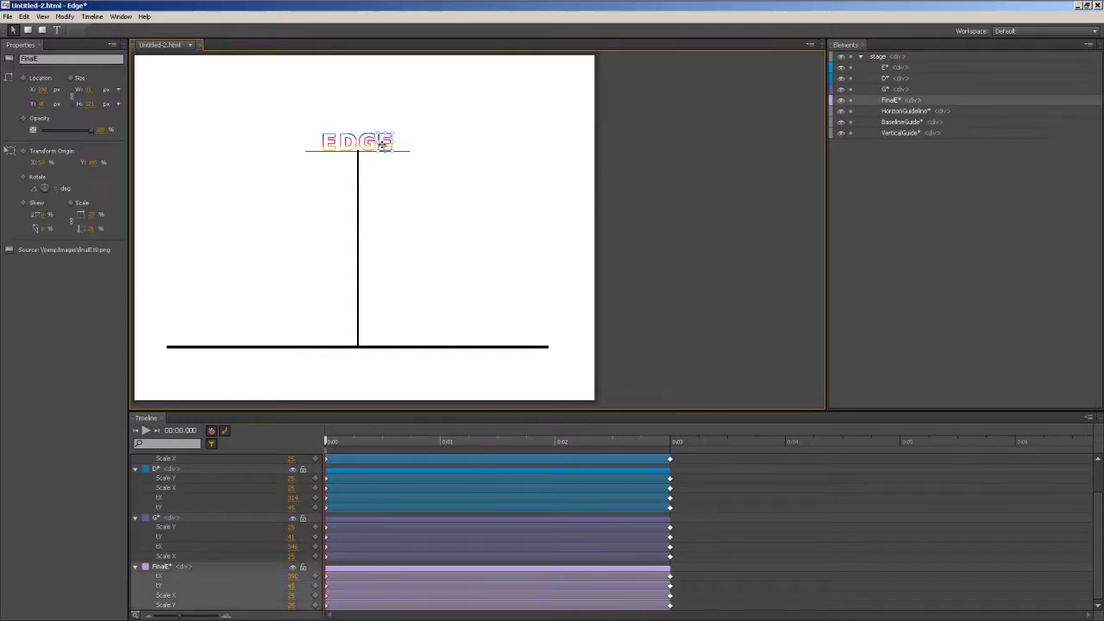
left_click(316, 151)
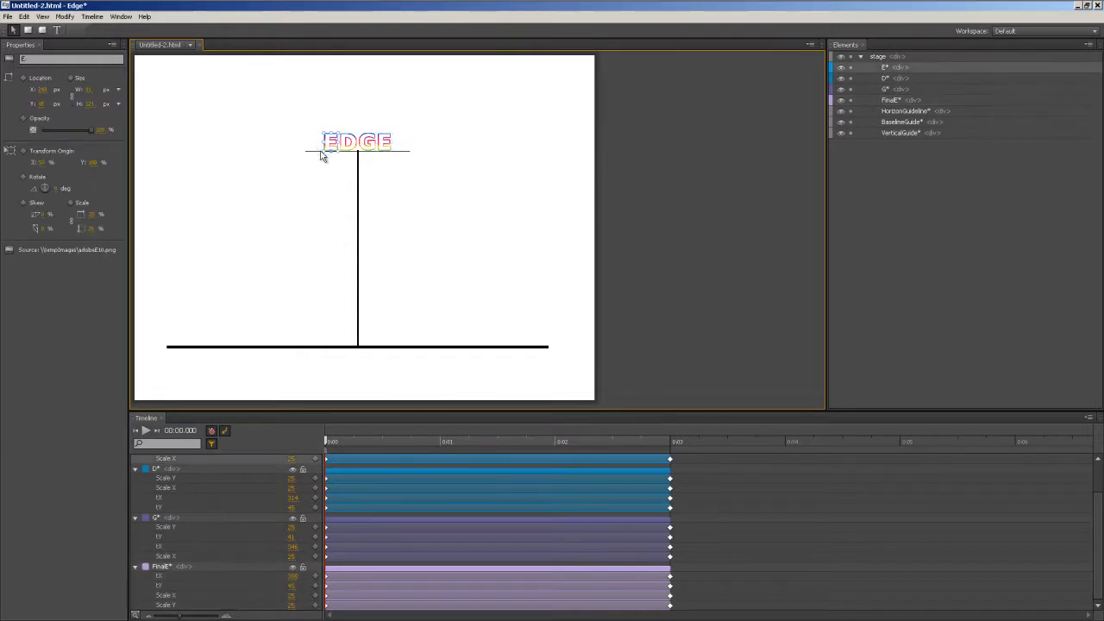
left_click(327, 158)
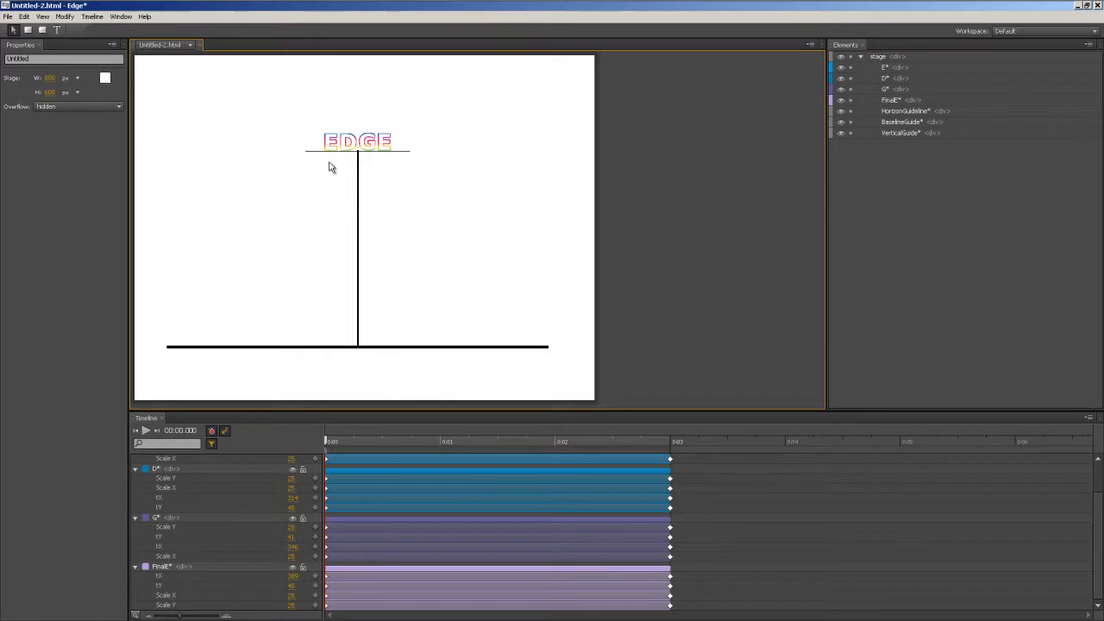
left_click(333, 143)
left_click(336, 182)
Step: Turn off auto-keyframing and scrub the playhead from 0:00 and back to preview the letters' animation
left_click(211, 430)
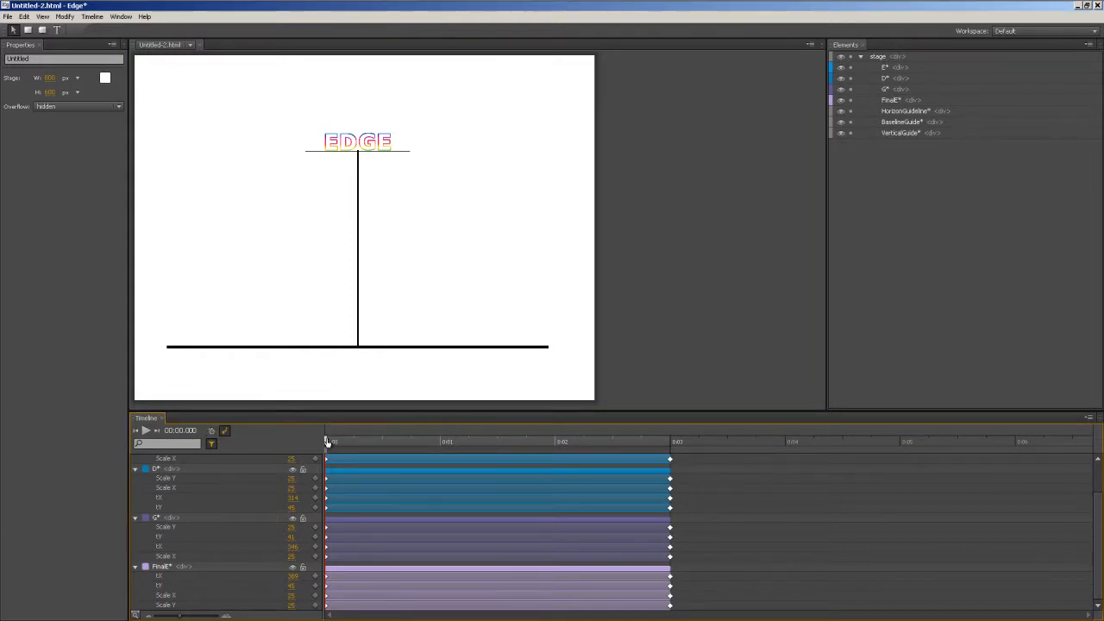
mouse_move(328, 441)
left_mouse_down()
mouse_move(466, 461)
mouse_move(672, 459)
mouse_move(324, 460)
left_mouse_up()
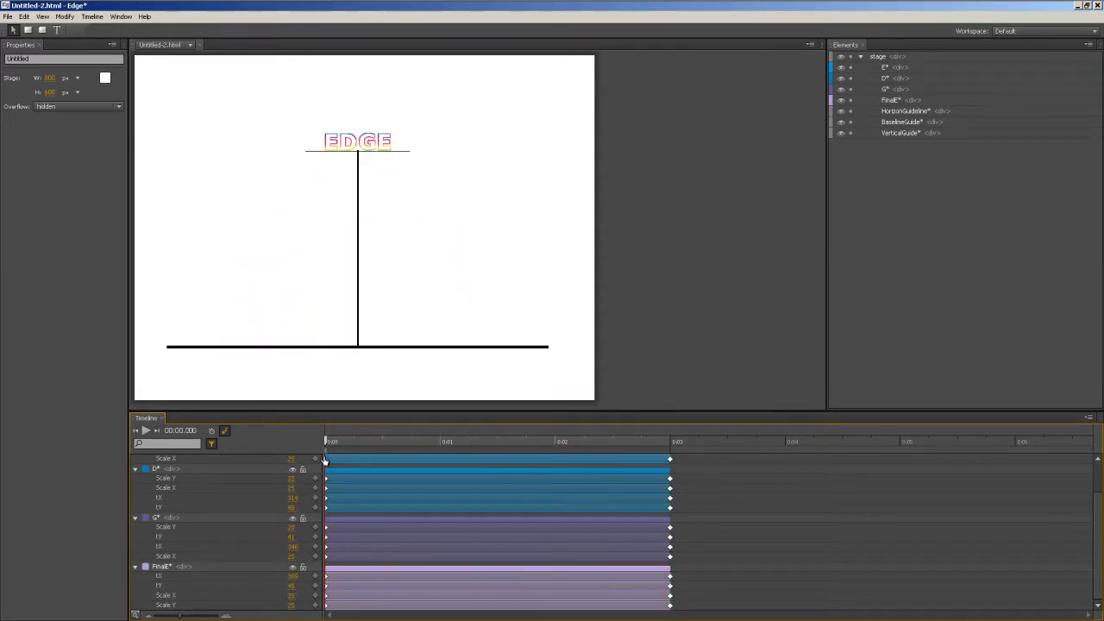
Step: Hide HorizonGuideline, BaselineGuide and VerticalGuide, and scrub the timeline from 0:00 to 0:03 and back to preview the animation
left_click(839, 111)
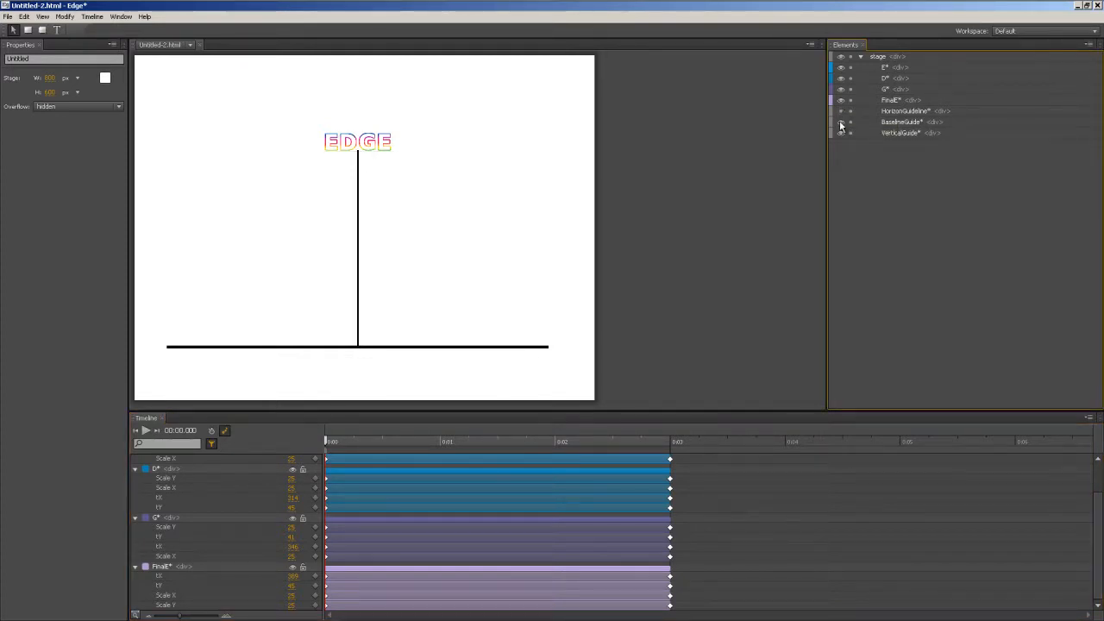
left_click(840, 121)
left_click(840, 133)
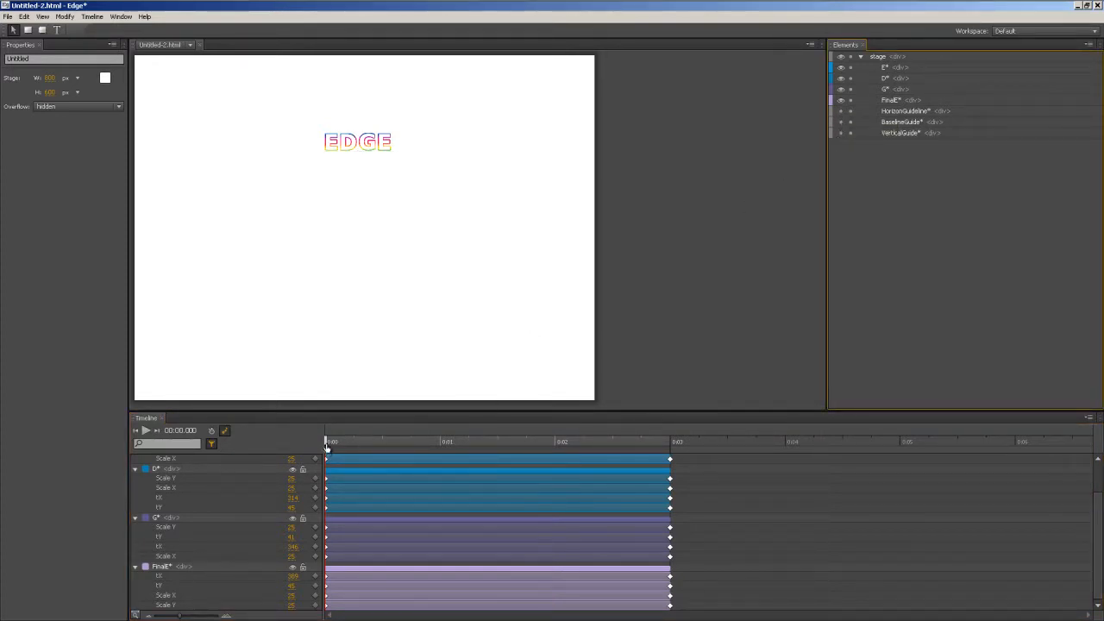
left_click_drag(326, 440, 667, 419)
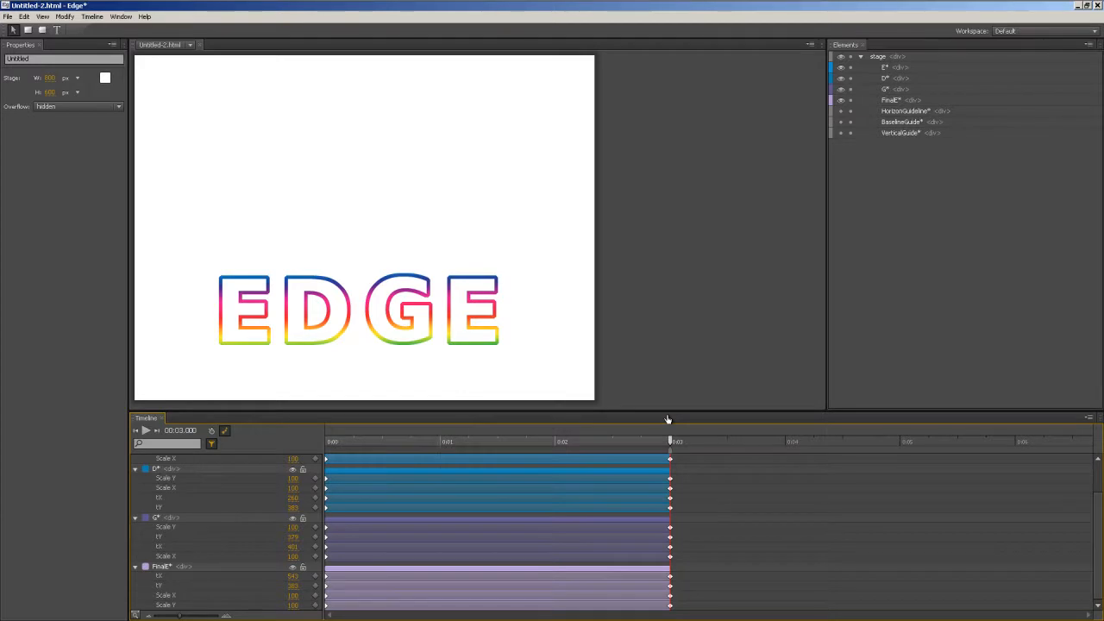
left_click_drag(667, 419, 326, 454)
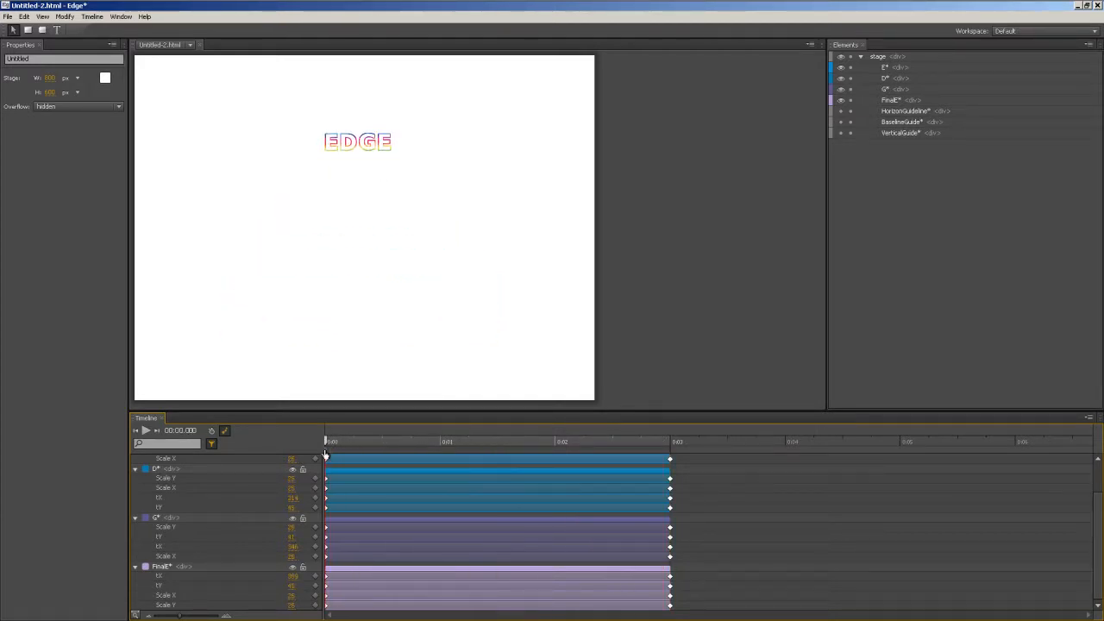
Step: Show HorizonGuideline, BaselineGuide and VerticalGuide on the stage again
left_click(841, 123)
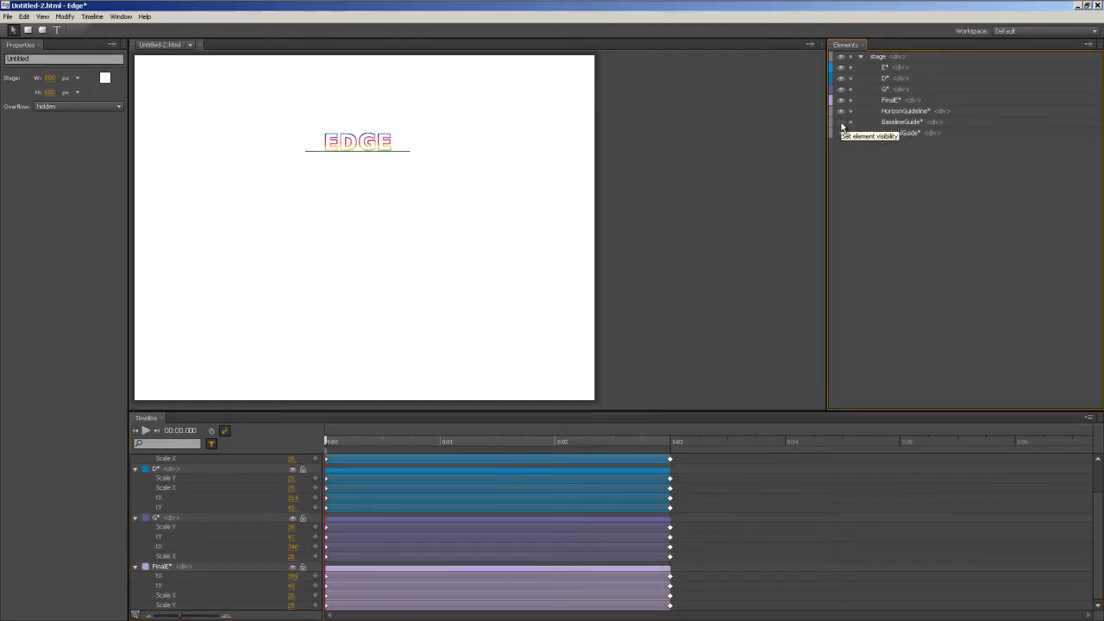
left_click(841, 122)
left_click(840, 133)
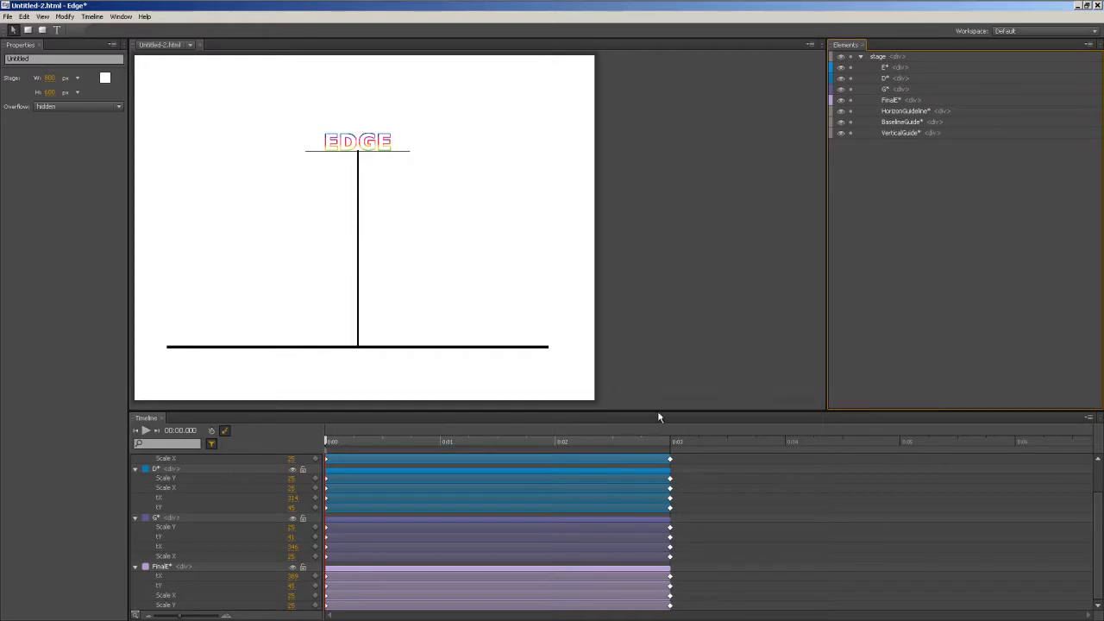
Step: Set VerticalGuide's transform origin Y to 99%, rotate it to about 35 degrees and scale it up to about 164%
left_click(358, 207)
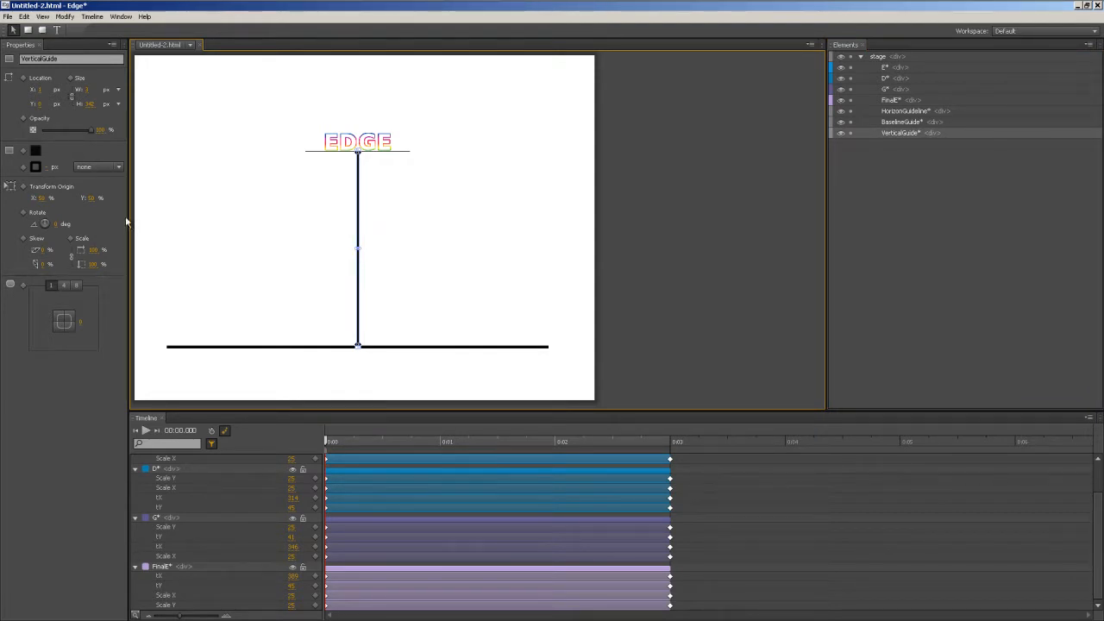
left_click(90, 198)
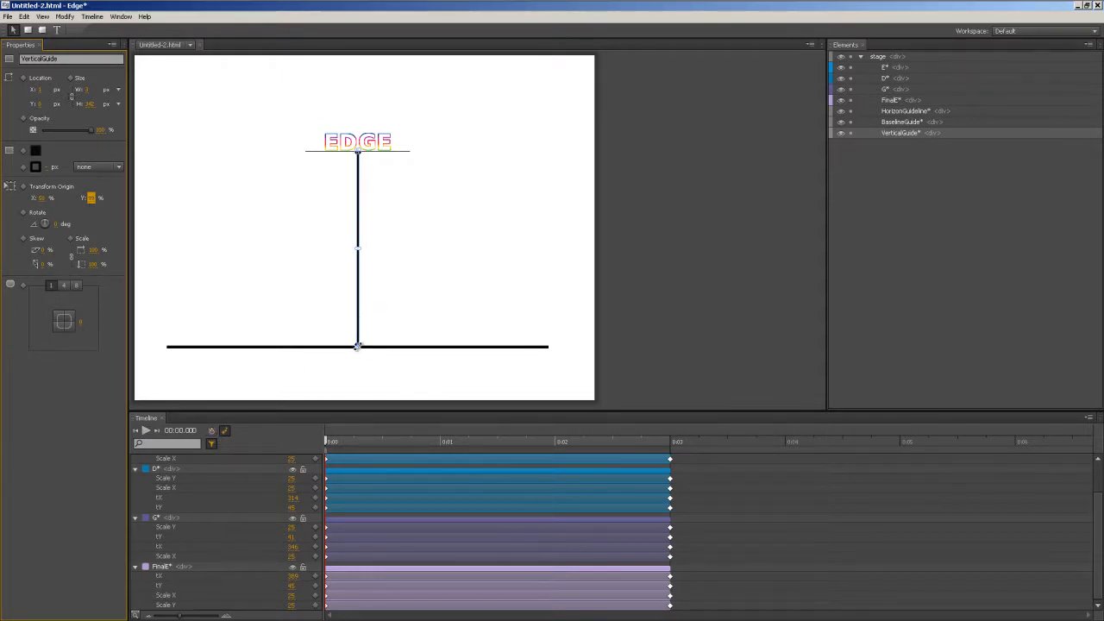
left_click(63, 223)
mouse_move(64, 223)
left_mouse_down()
mouse_move(150, 229)
mouse_move(55, 223)
left_mouse_up()
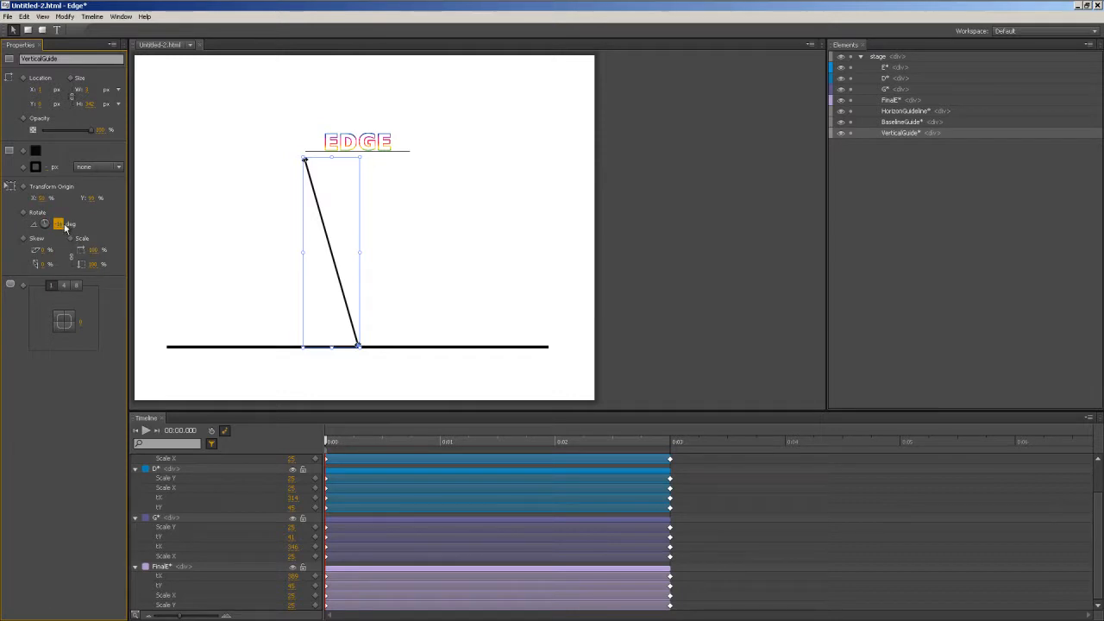
left_click_drag(65, 227, 125, 247)
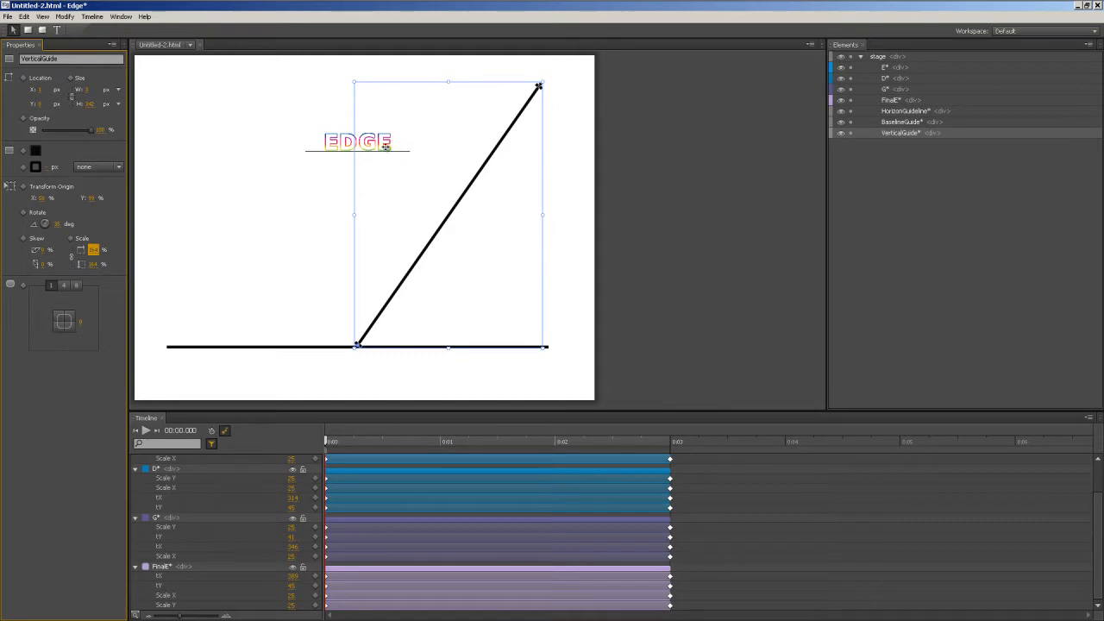
Step: Select the four EDGE letters at 0:00 and move them together onto the upper end of the slanted VerticalGuide
left_click(336, 145)
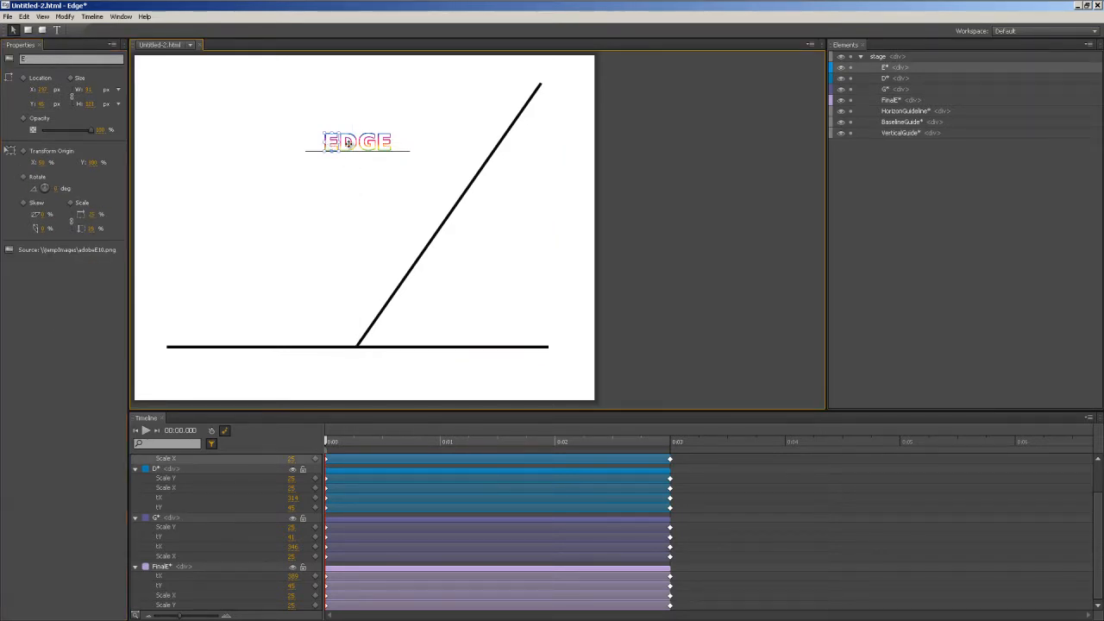
left_click(349, 145, "shift")
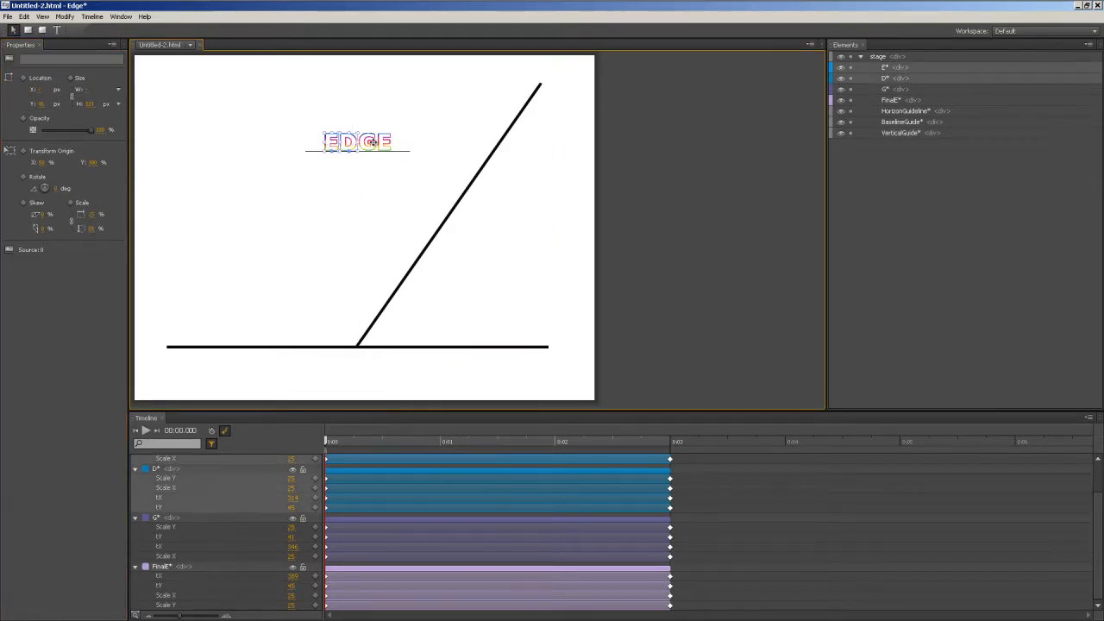
left_click(372, 142, "shift")
left_click(383, 142, "shift")
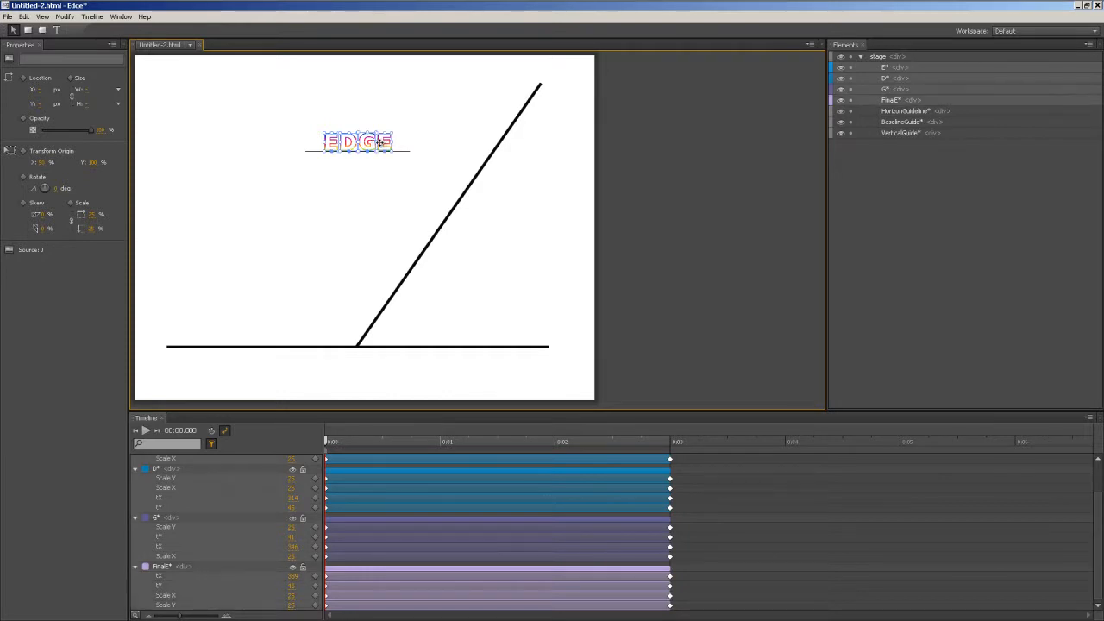
left_click_drag(333, 145, 515, 78)
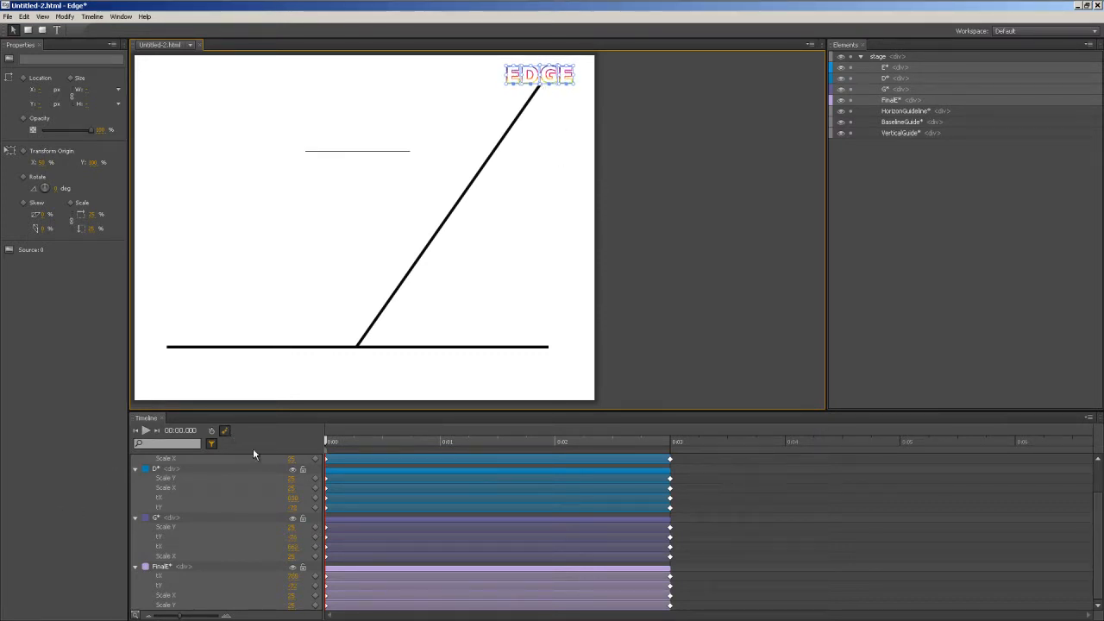
Step: Play the animation to check the letters' diagonal path, and return the playhead to 0:00
key("space")
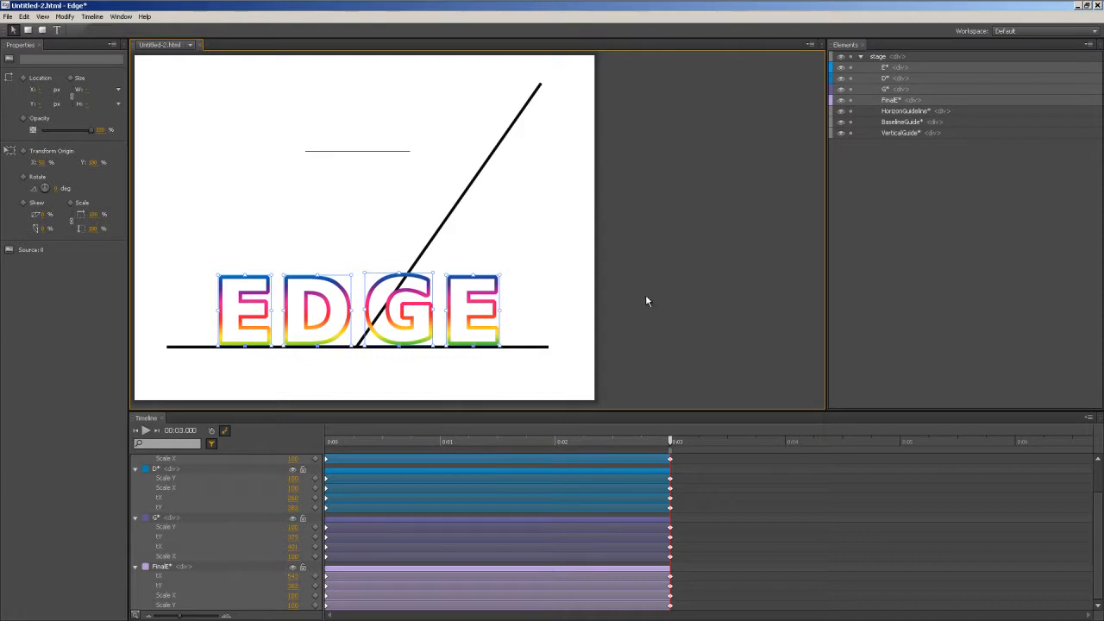
left_click(490, 140)
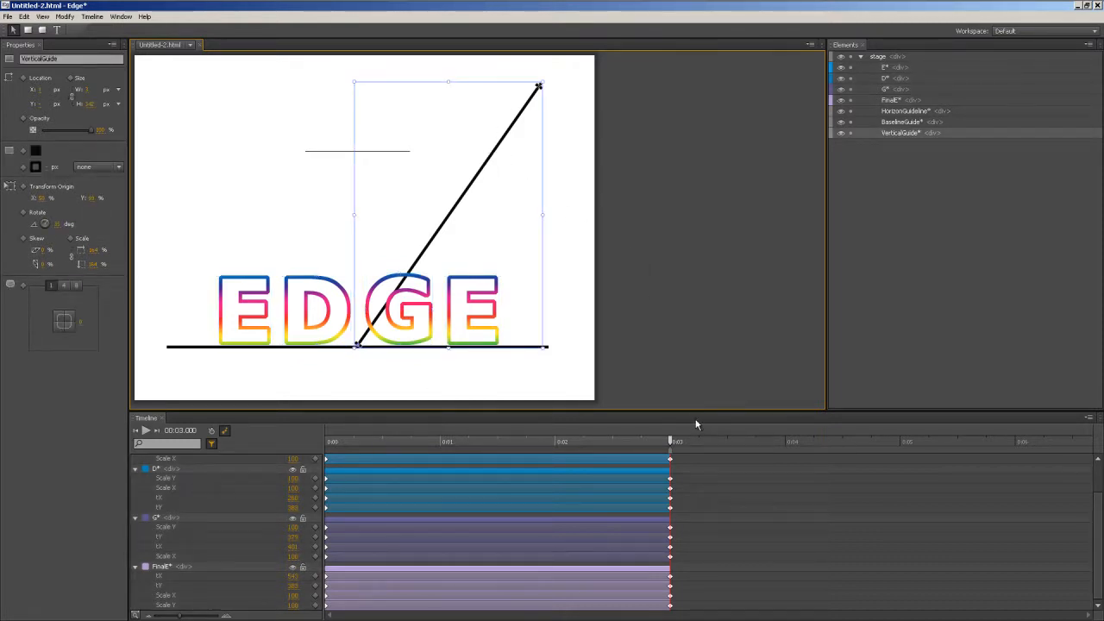
left_click_drag(672, 441, 325, 461)
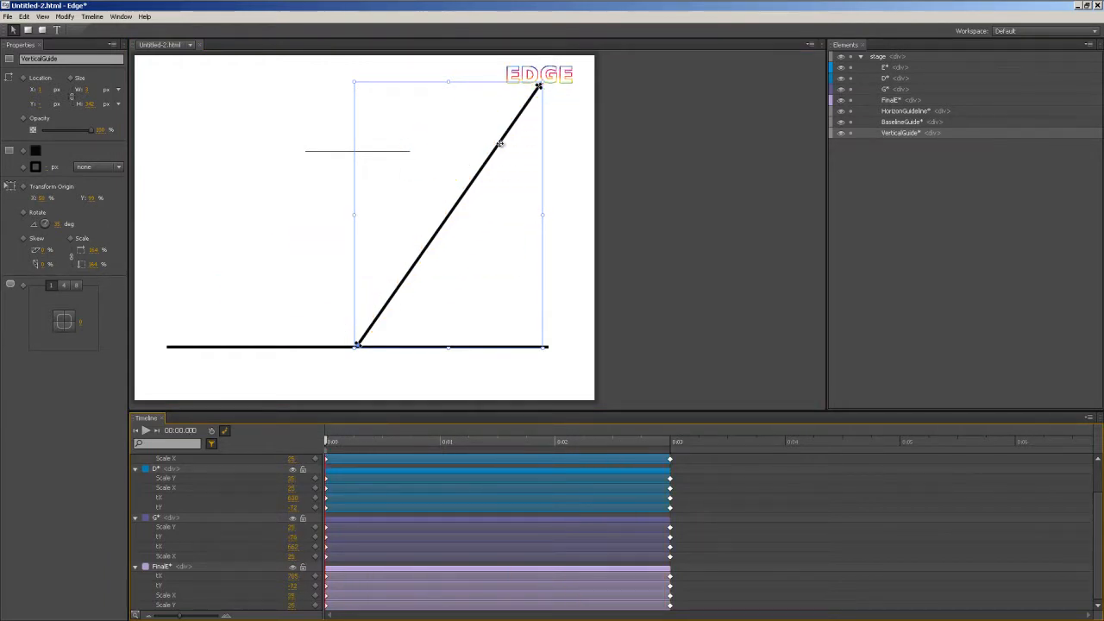
left_click(538, 85)
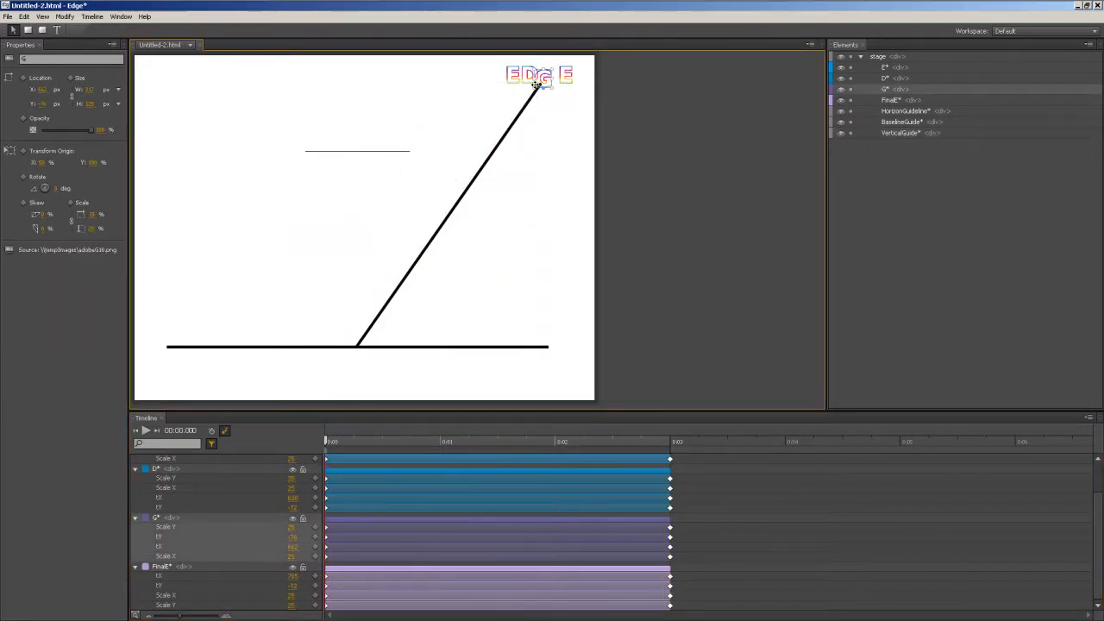
left_click(24, 17)
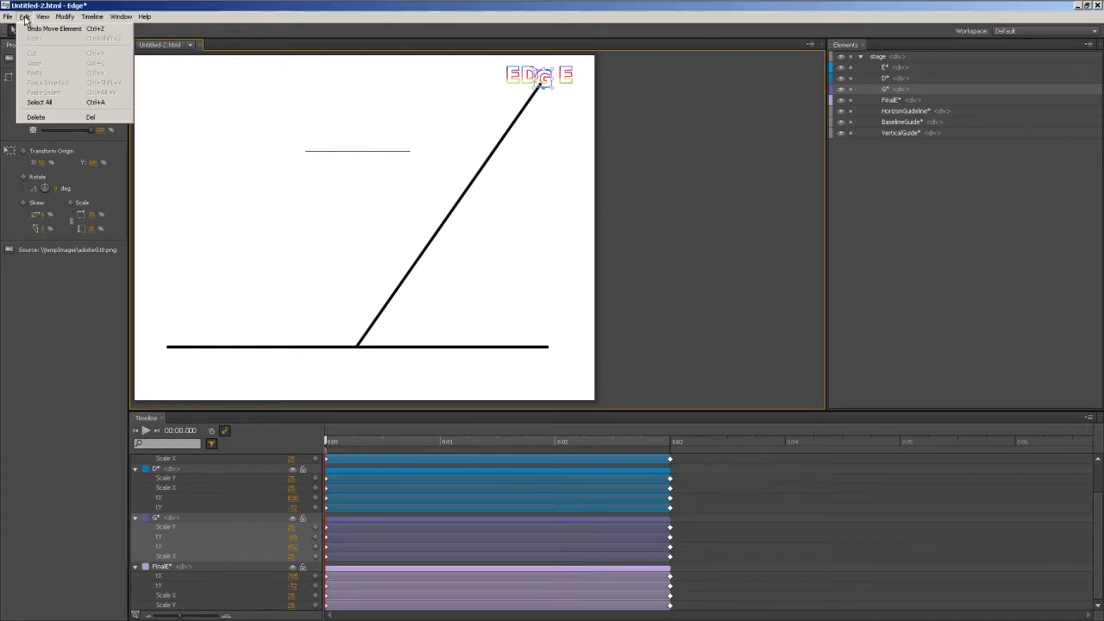
left_click(29, 28)
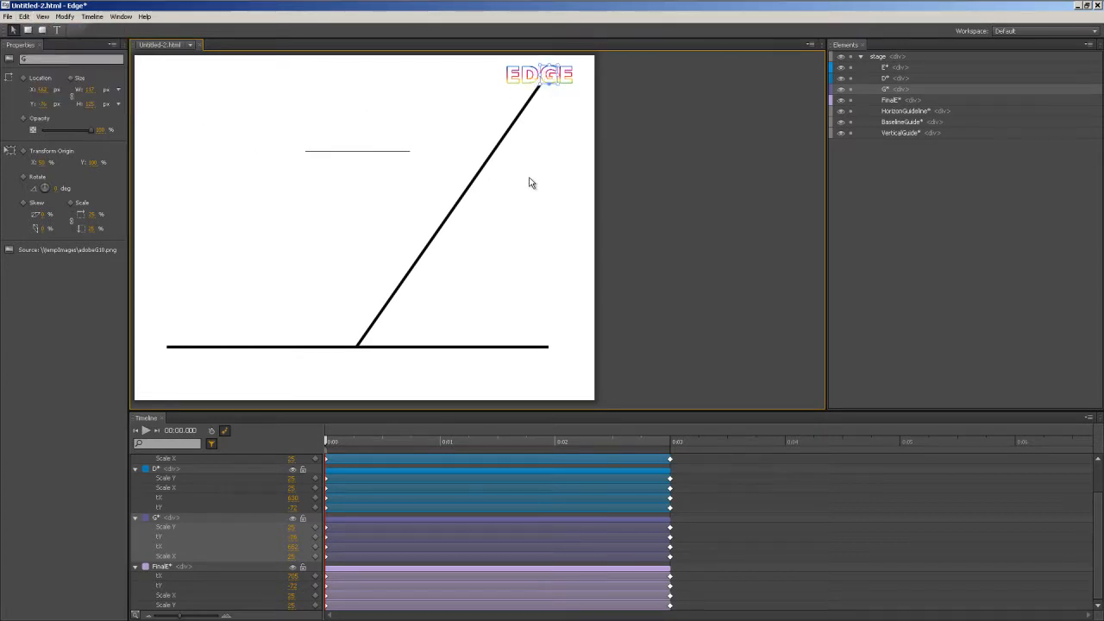
Step: Scale VerticalGuide down to about 121% and set its rotation to 0 degrees
left_click(485, 164)
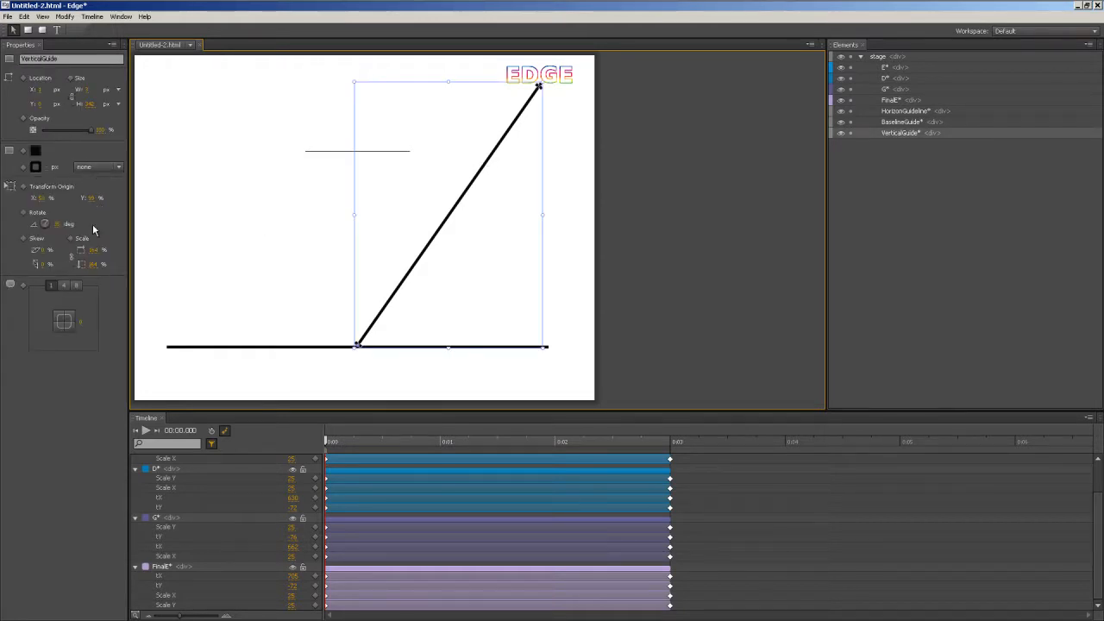
left_click_drag(95, 249, 34, 231)
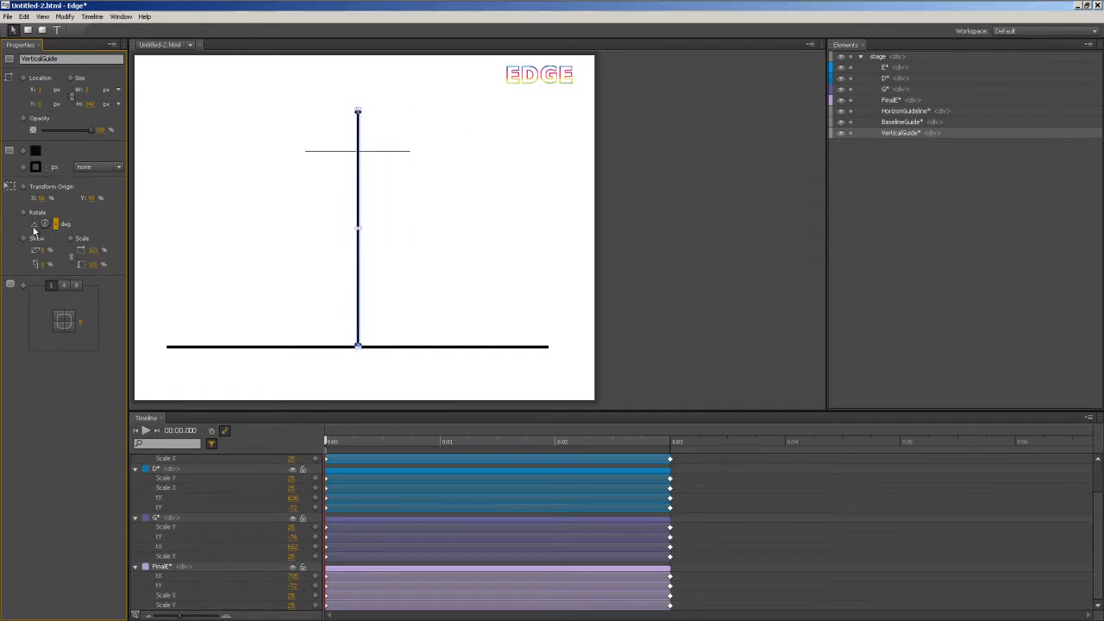
Step: Select the four EDGE letters and move them together back onto HorizonGuideline, centred on VerticalGuide
left_click(509, 74)
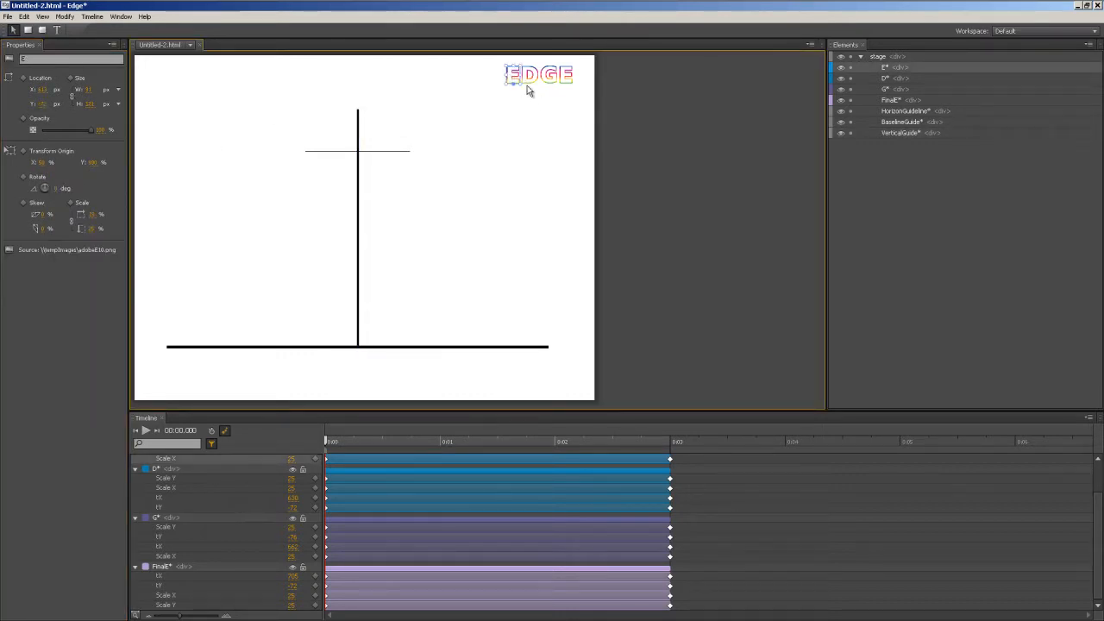
left_click(528, 81, "shift")
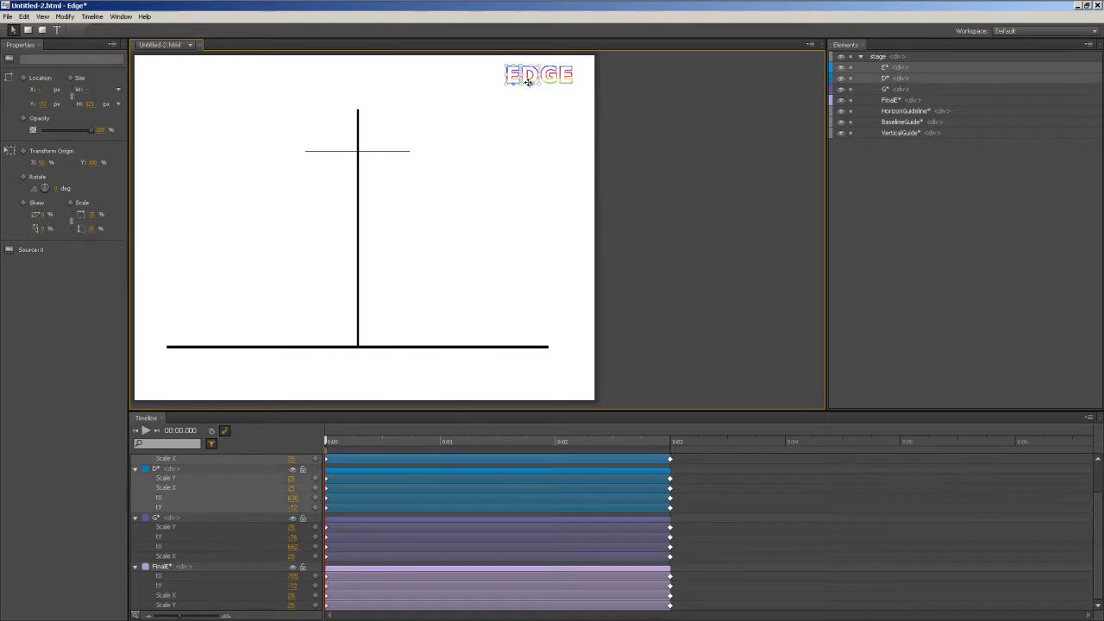
left_click(544, 80, "shift")
left_click(564, 78, "shift")
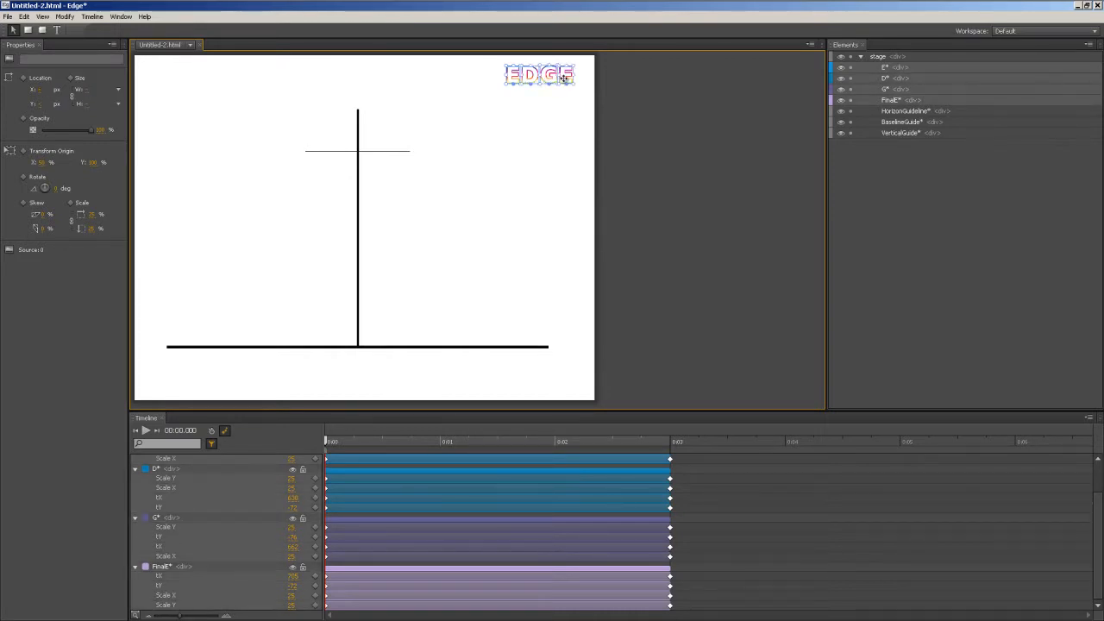
left_click_drag(564, 79, 382, 146)
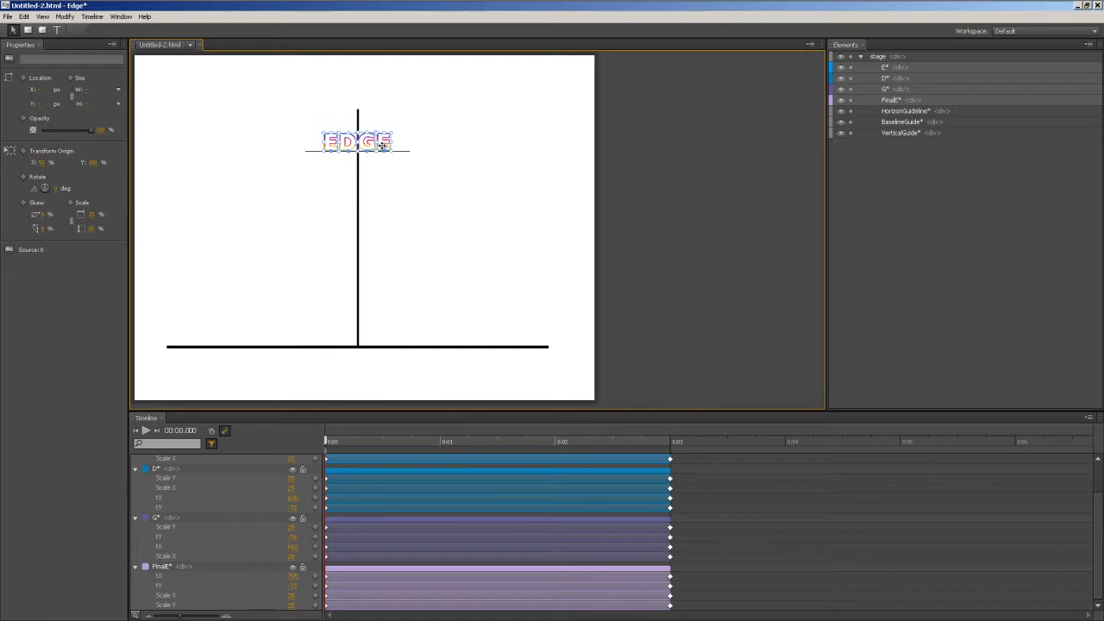
Step: Deselect the letters and play the animation to check their motion down to the baseline
left_click(441, 203)
key("space")
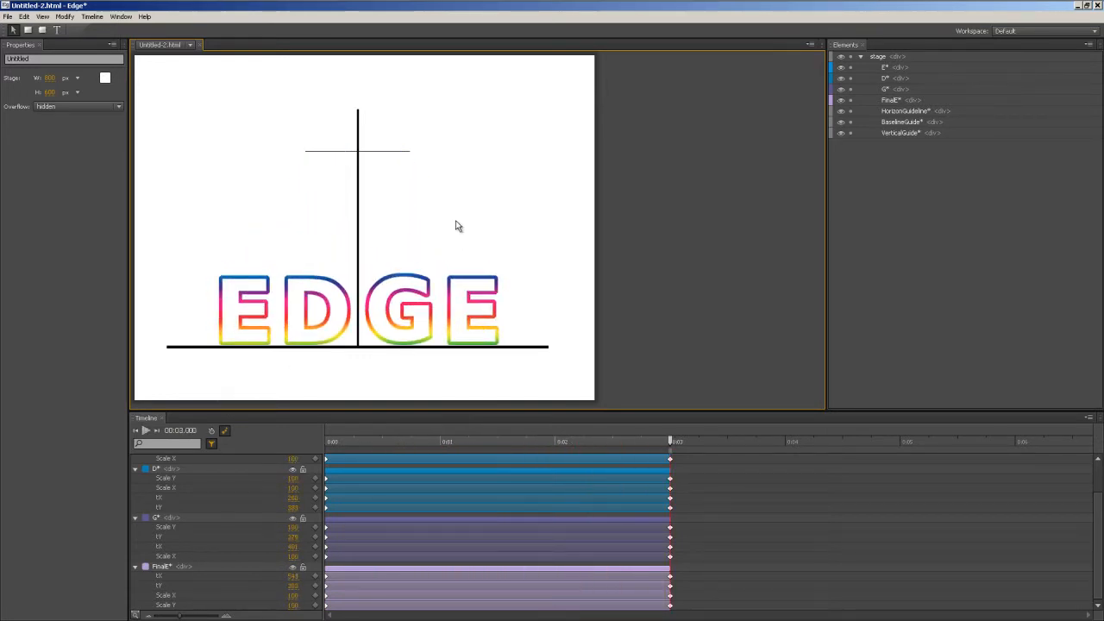
left_click(741, 506)
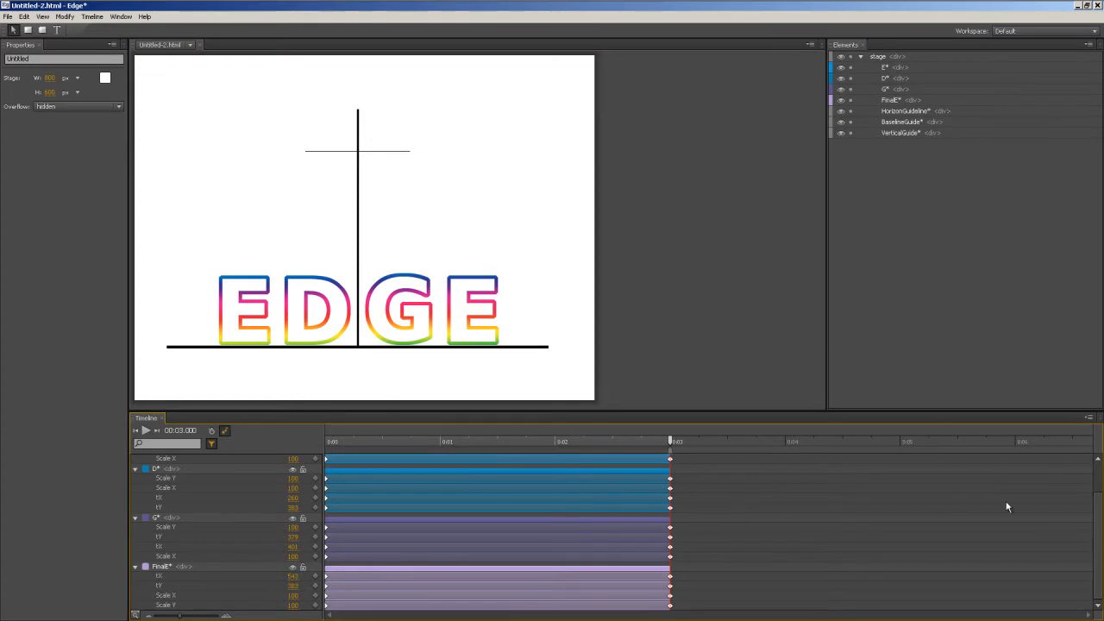
Step: Select all the letters' transitions in the timeline, shorten them together to end at 0:01, and preview the faster animation
left_click_drag(1095, 503, 1086, 461)
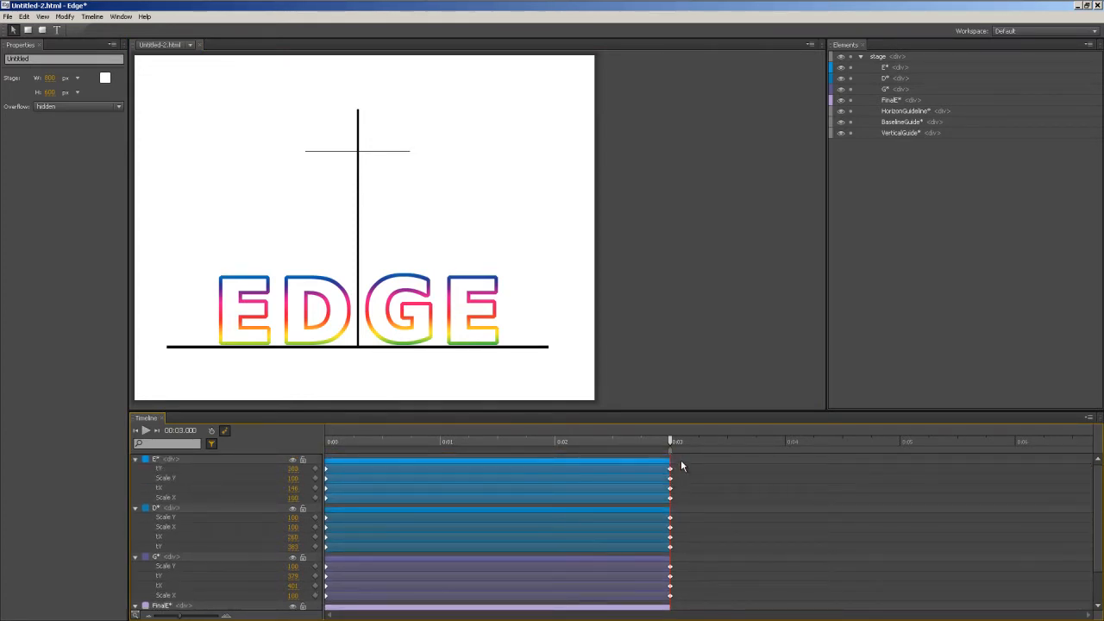
left_click_drag(674, 464, 326, 613)
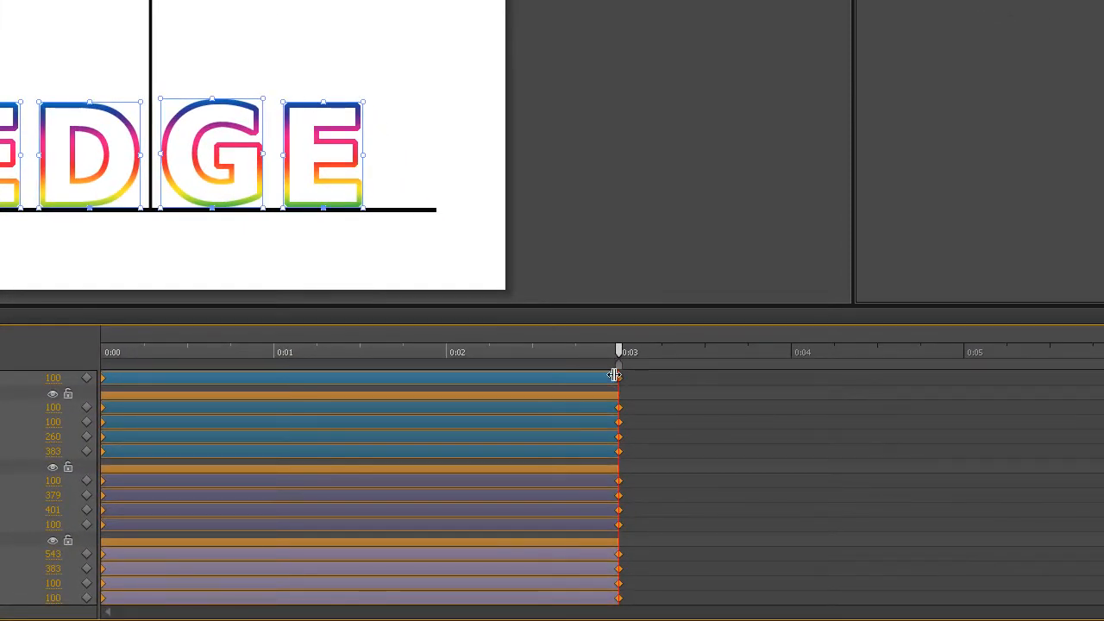
left_click_drag(615, 377, 274, 398)
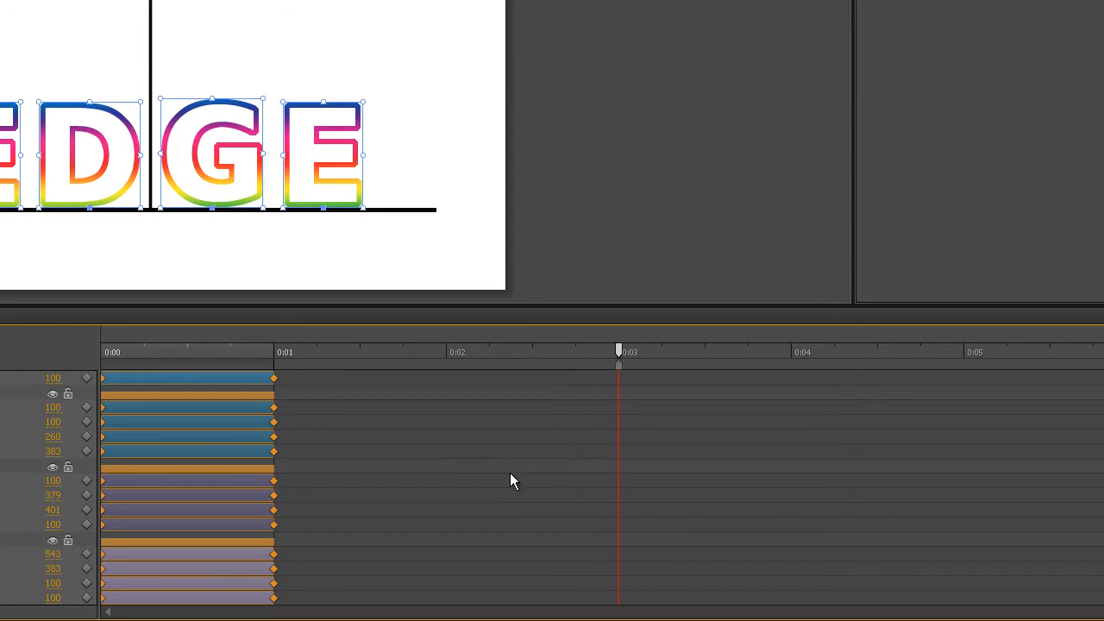
key("space")
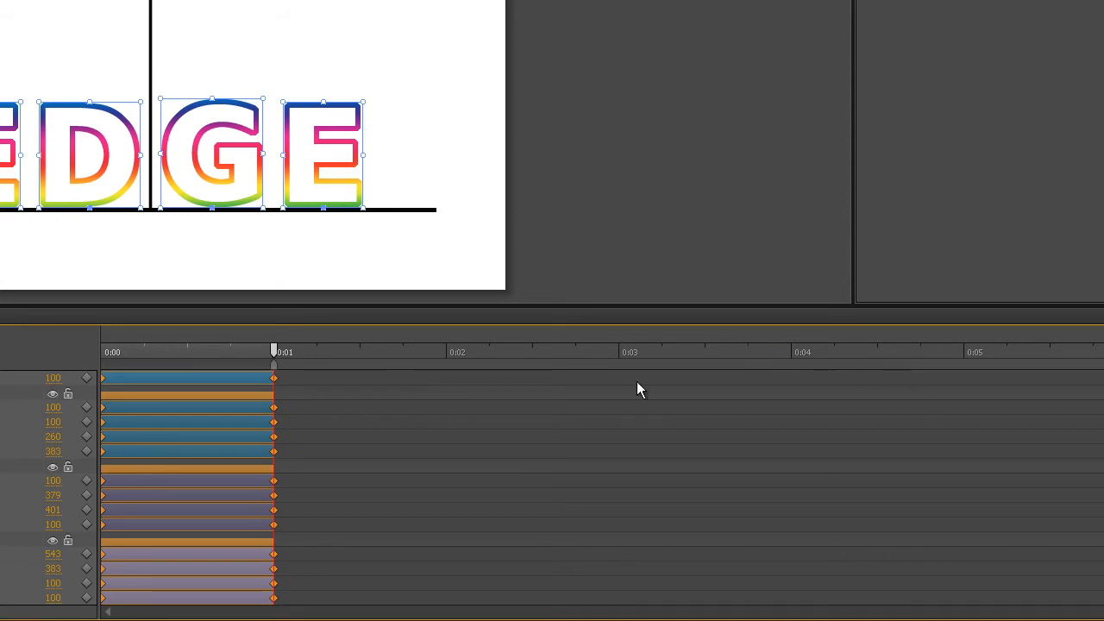
Step: Shift all the letters' transitions to run from 0:01 to 0:02 and replay the animation
left_click_drag(244, 380, 414, 377)
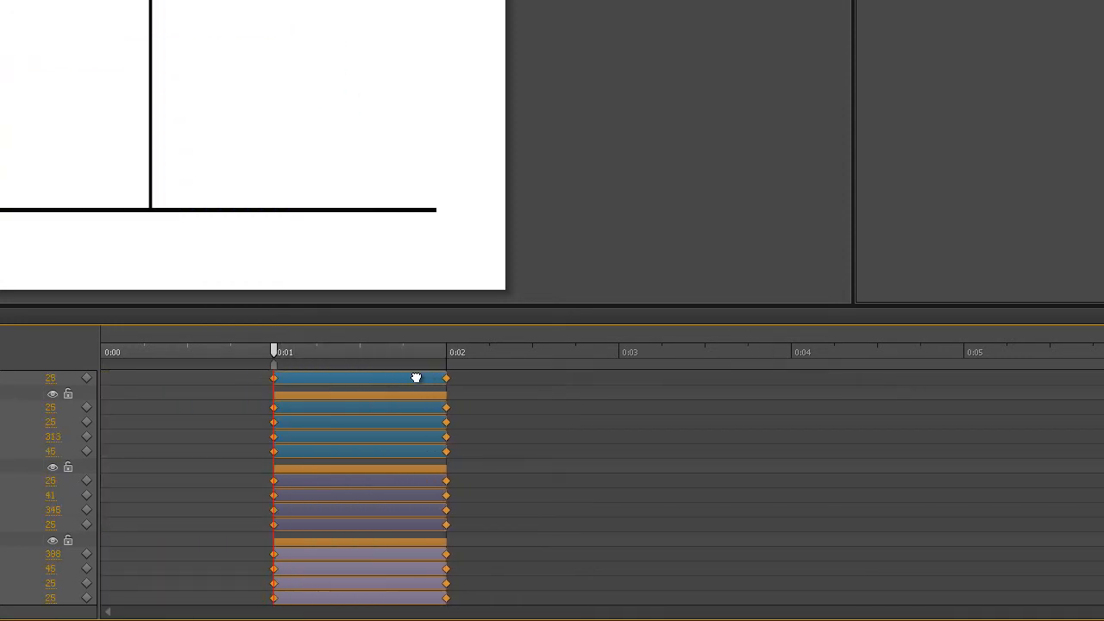
key("space")
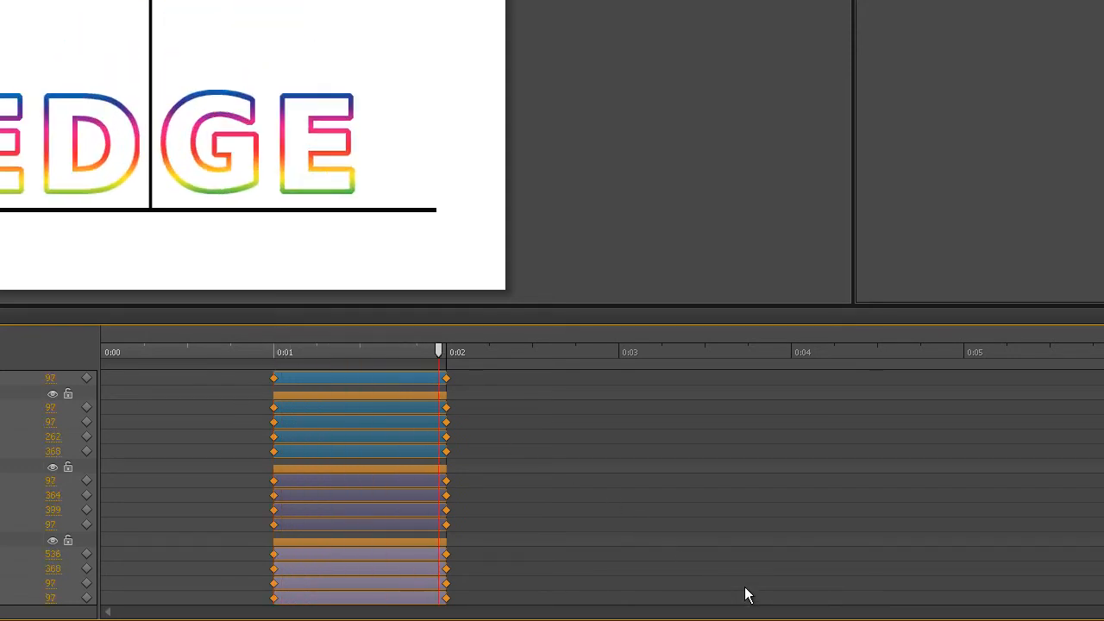
key("space")
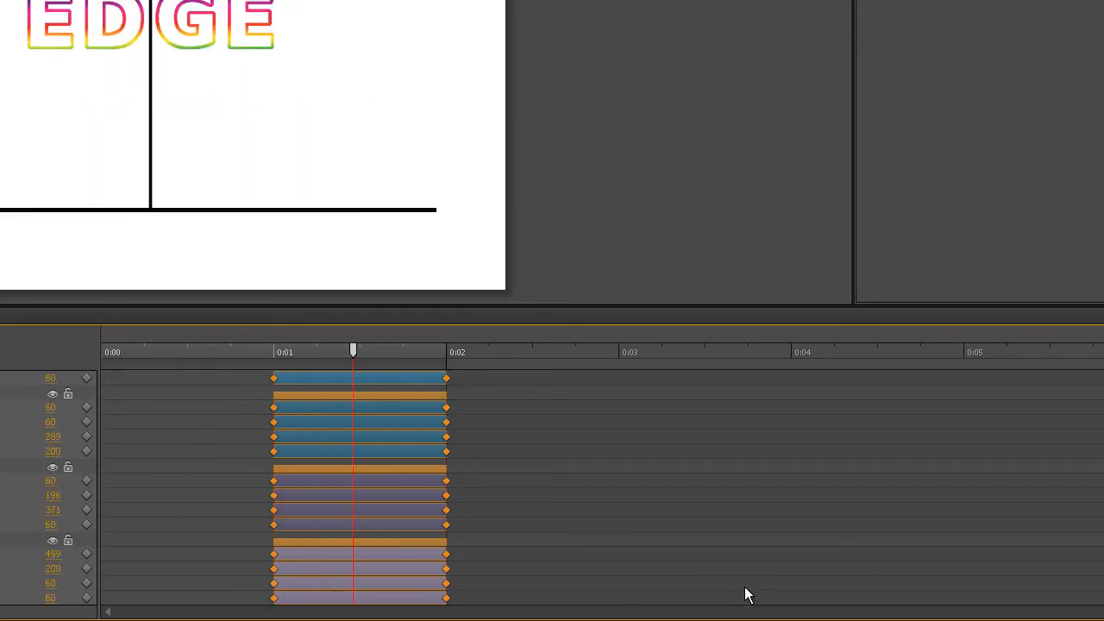
left_click(651, 188)
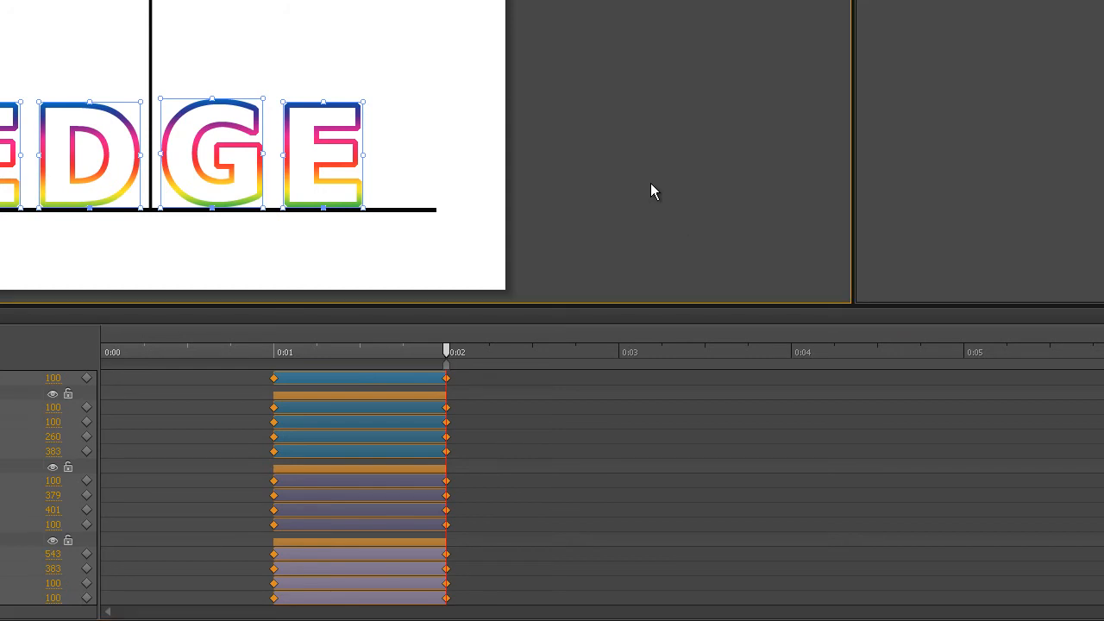